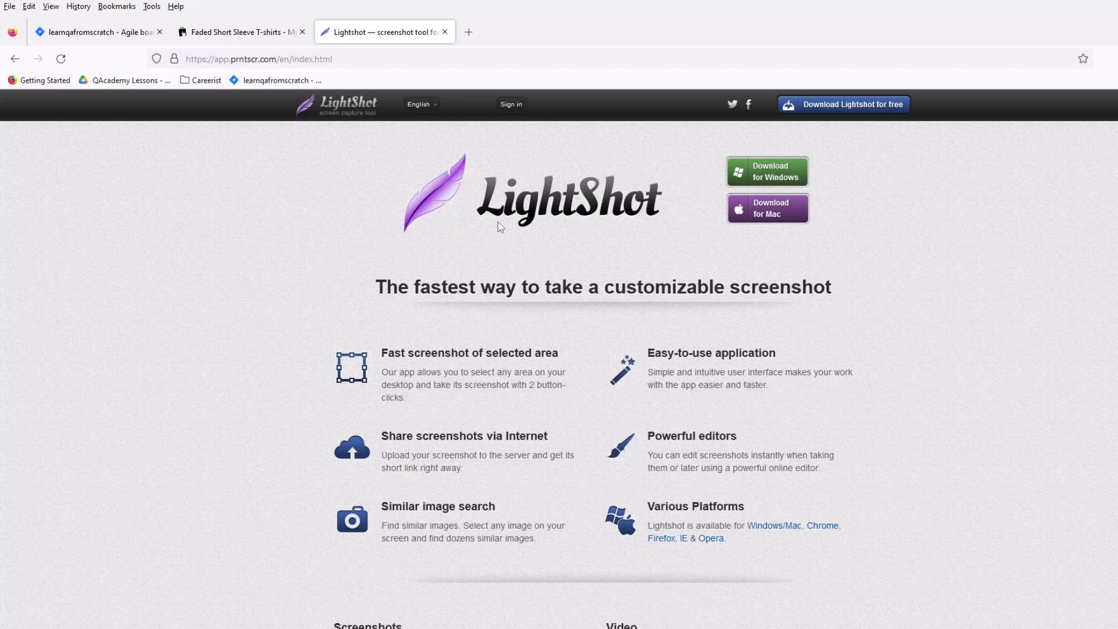
Step: Switch to the Faded Short Sleeve T-shirts product page and look over its product details
click(205, 43)
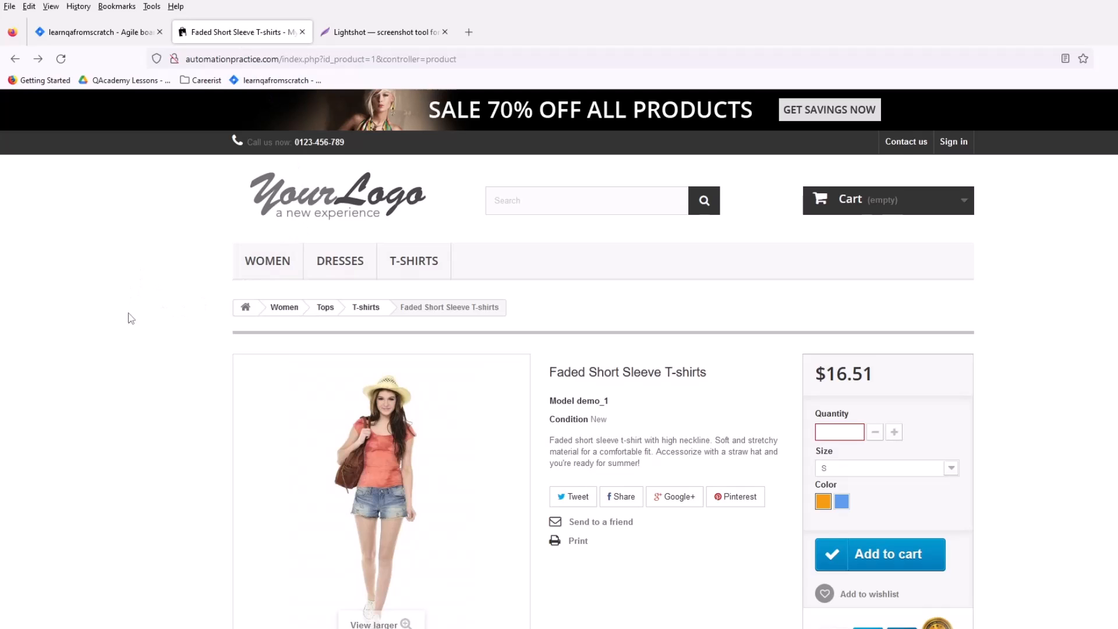
scroll(134, 292, down, 1)
scroll(175, 303, up, 1)
scroll(280, 420, down, 3)
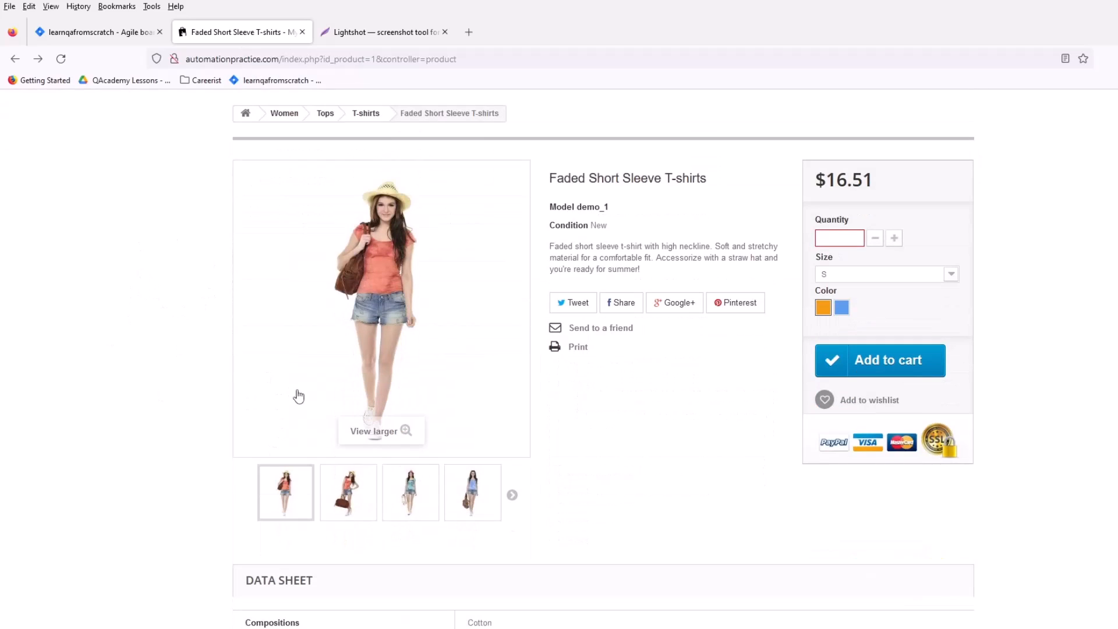
scroll(294, 401, up, 1)
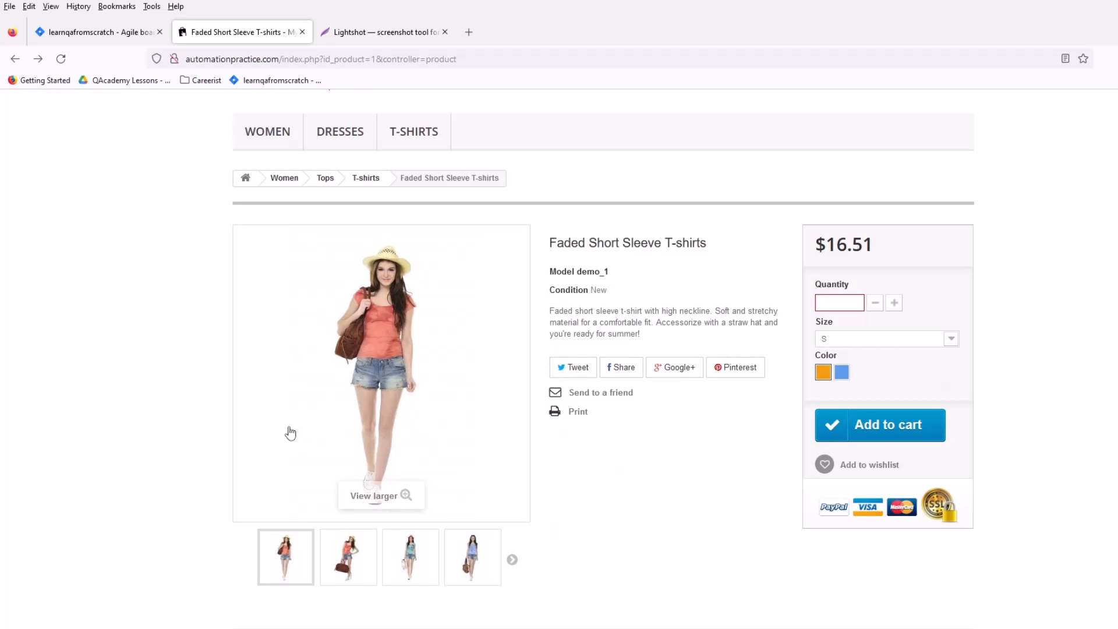
scroll(349, 245, up, 2)
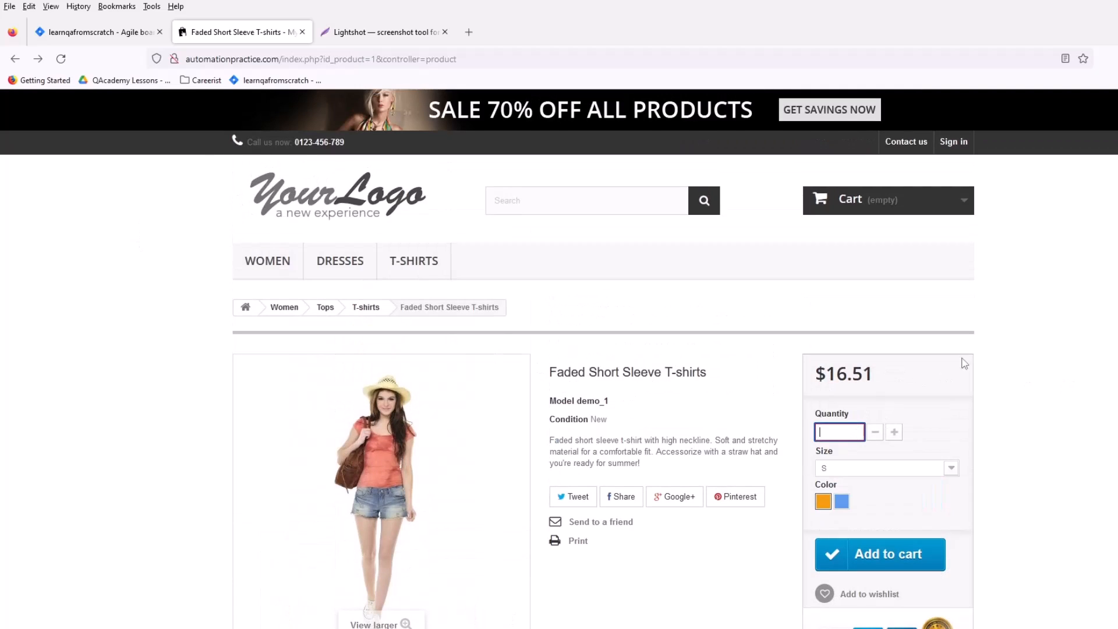
Step: Enter -19 as the T-shirt's quantity
click(833, 429)
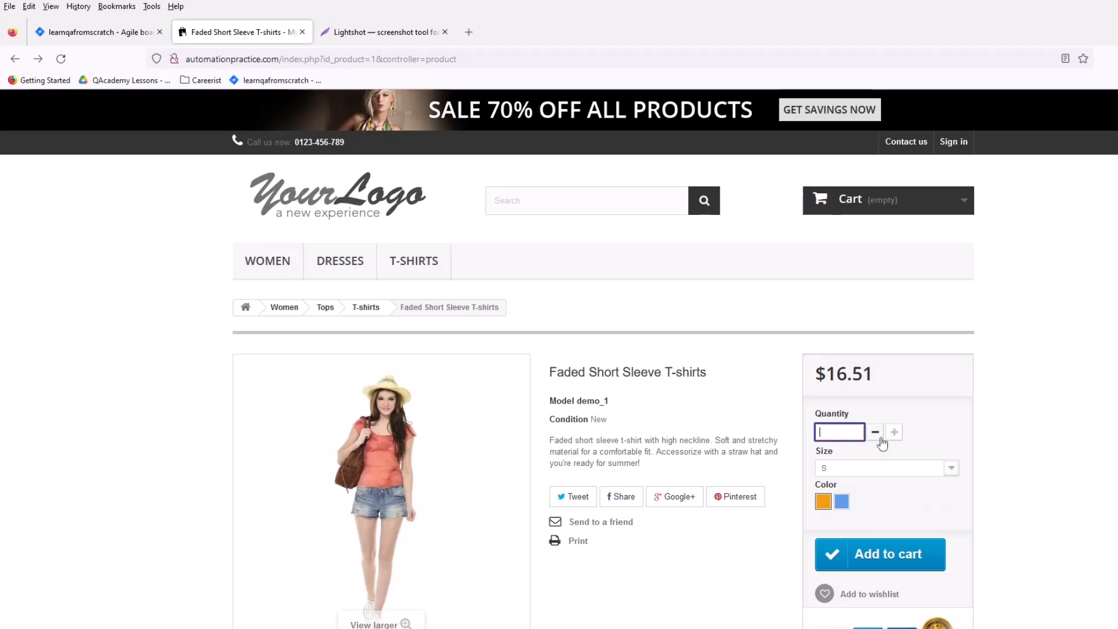
text(-)
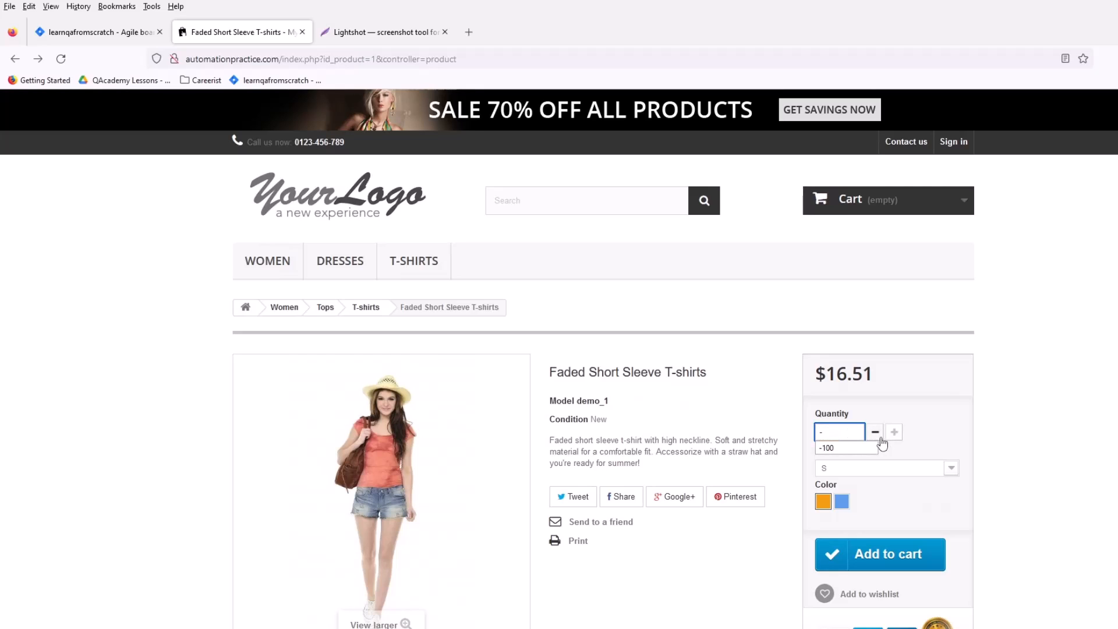
text(19)
key(BackSpace)
text(99)
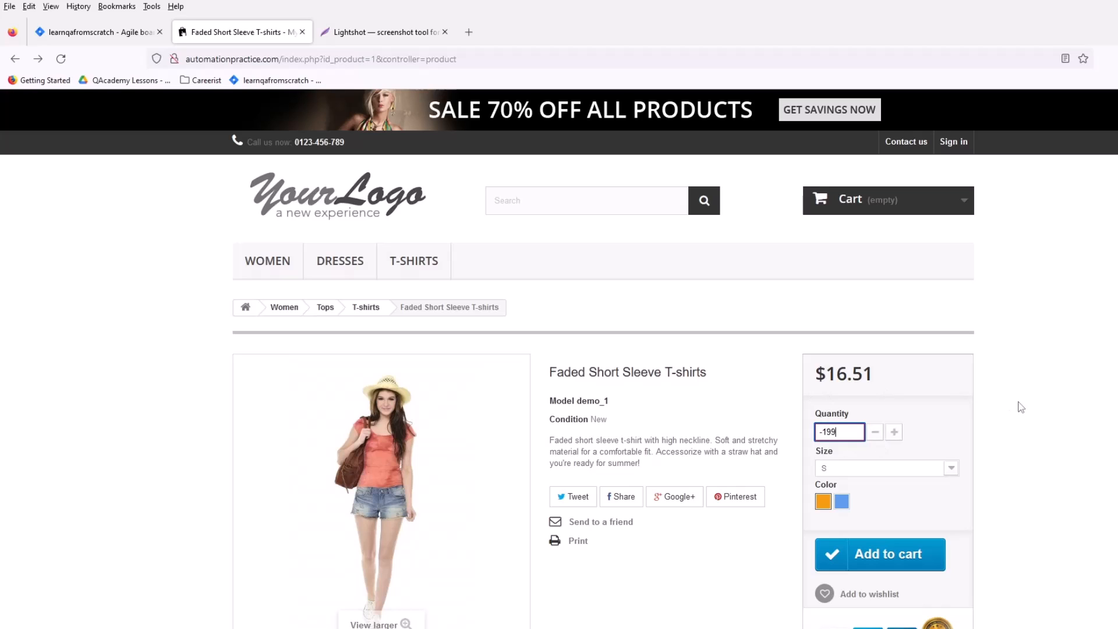
click(1021, 406)
scroll(641, 441, down, 2)
scroll(705, 481, up, 2)
Step: Set the T-shirt's quantity to -199
drag(852, 432, 771, 426)
click(1038, 417)
text(199)
click(1037, 436)
click(833, 431)
text(-)
click(1013, 382)
scroll(861, 541, down, 1)
scroll(861, 550, up, 1)
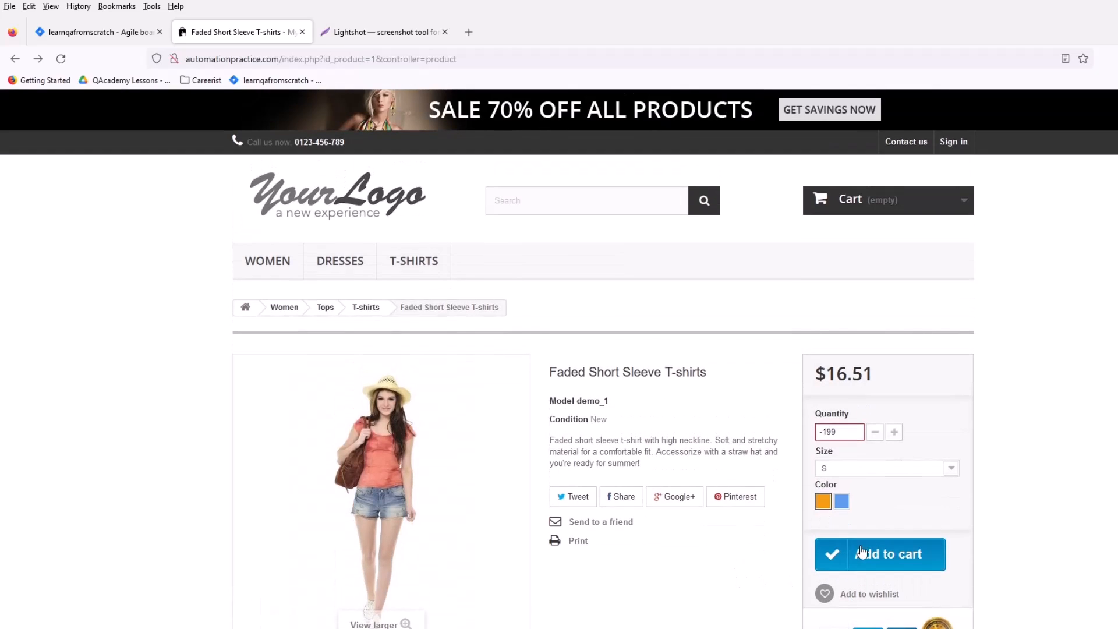
Step: Add the T-shirt to the cart, check the cart's item count, and close the confirmation
scroll(861, 550, down, 3)
click(861, 425)
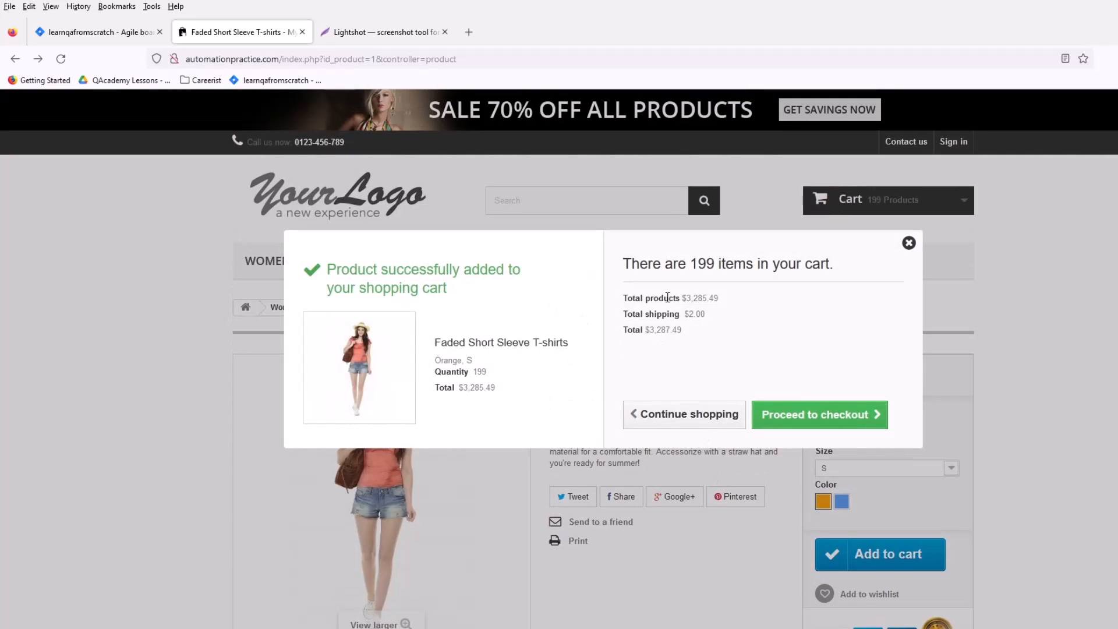
drag(721, 266, 693, 269)
click(908, 243)
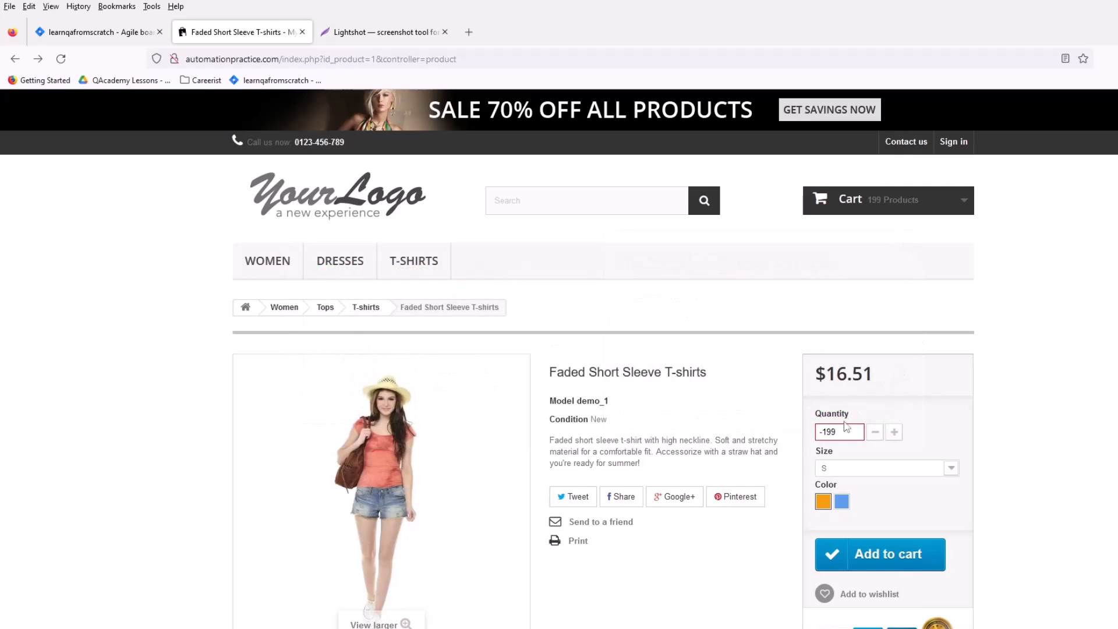
Step: Capture a screenshot of the product page with a red rectangle around the Quantity field and copy it to the clipboard
drag(841, 432, 788, 425)
click(1027, 418)
scroll(326, 329, down, 2)
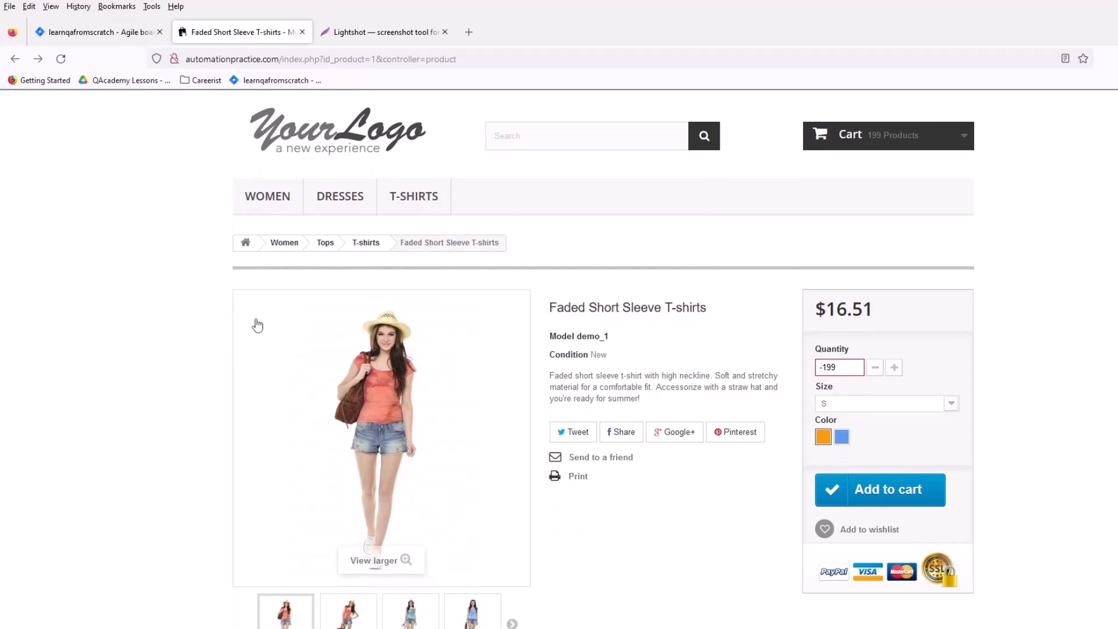
key(Print)
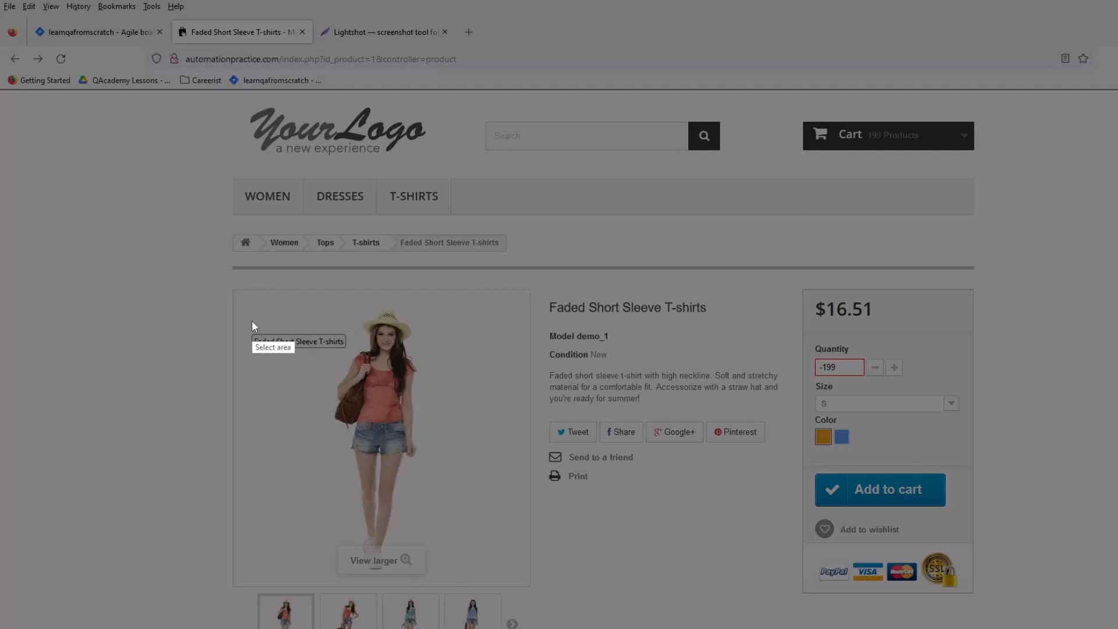
drag(7, 48, 1117, 628)
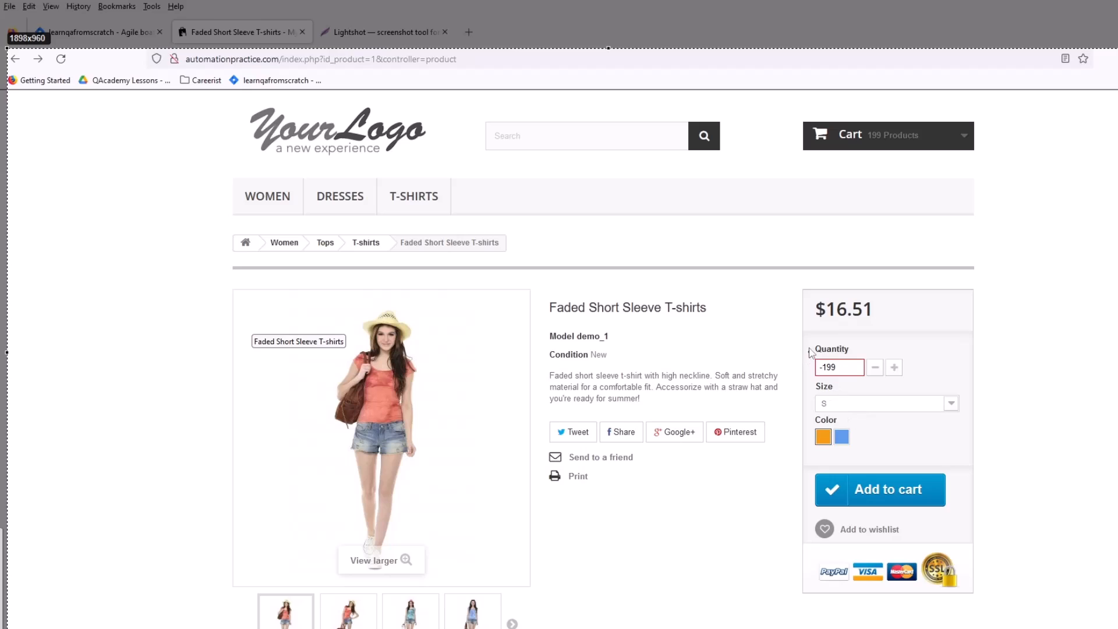
mouse_move(806, 337)
mouse_down()
mouse_move(857, 372)
mouse_move(928, 394)
mouse_up()
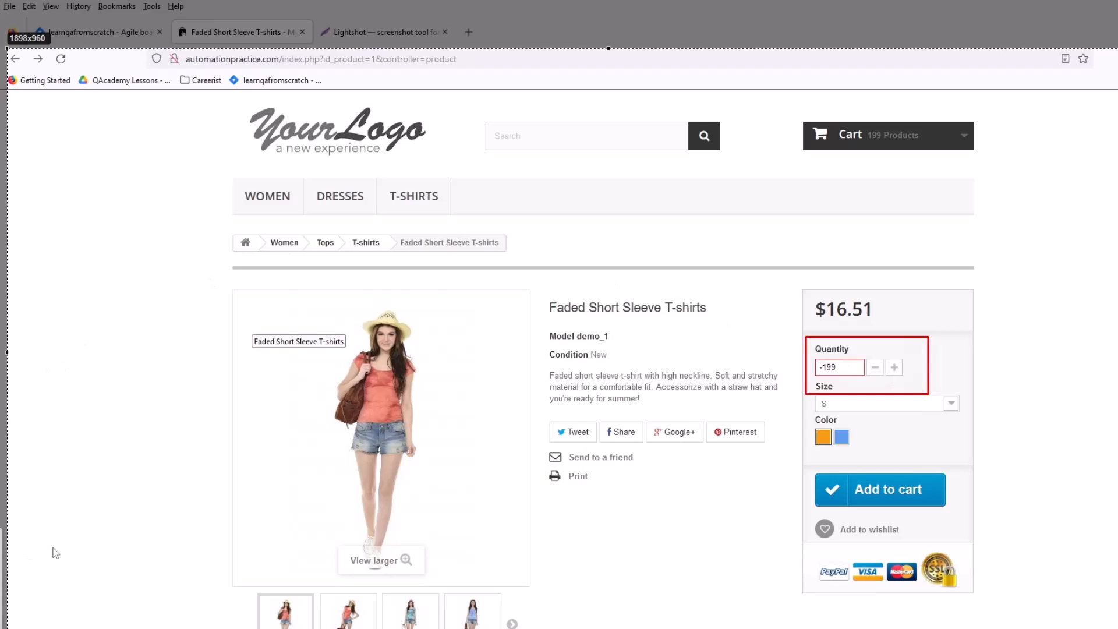
key(ctrl+c)
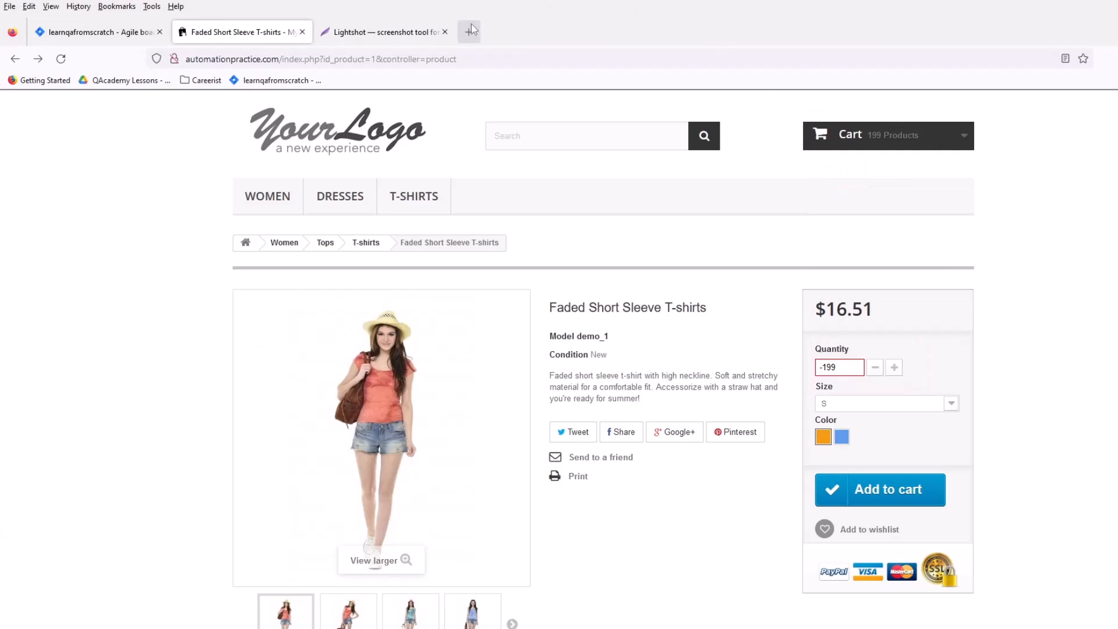
Step: Switch to Jira and start a new issue of type Bug in the learnqafromscratch project
click(140, 32)
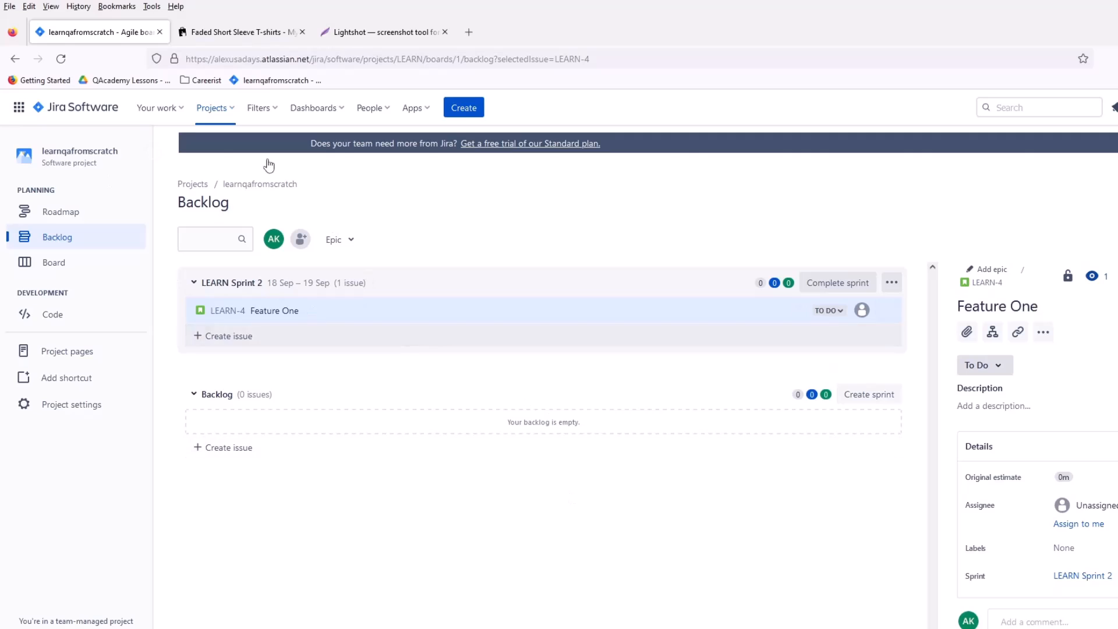
click(466, 112)
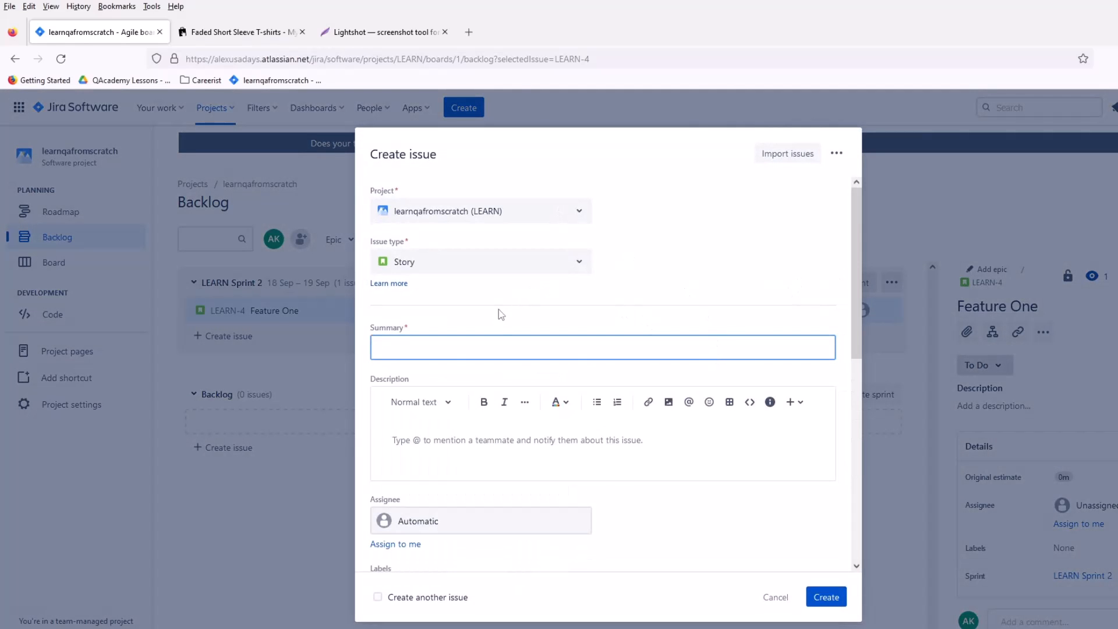
click(471, 266)
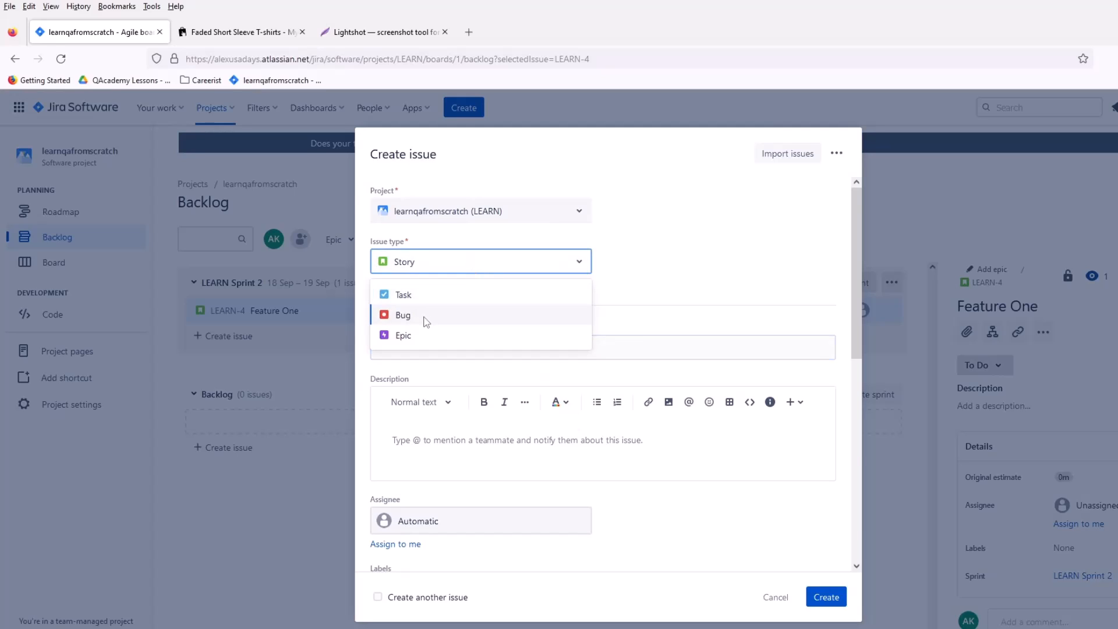
click(403, 316)
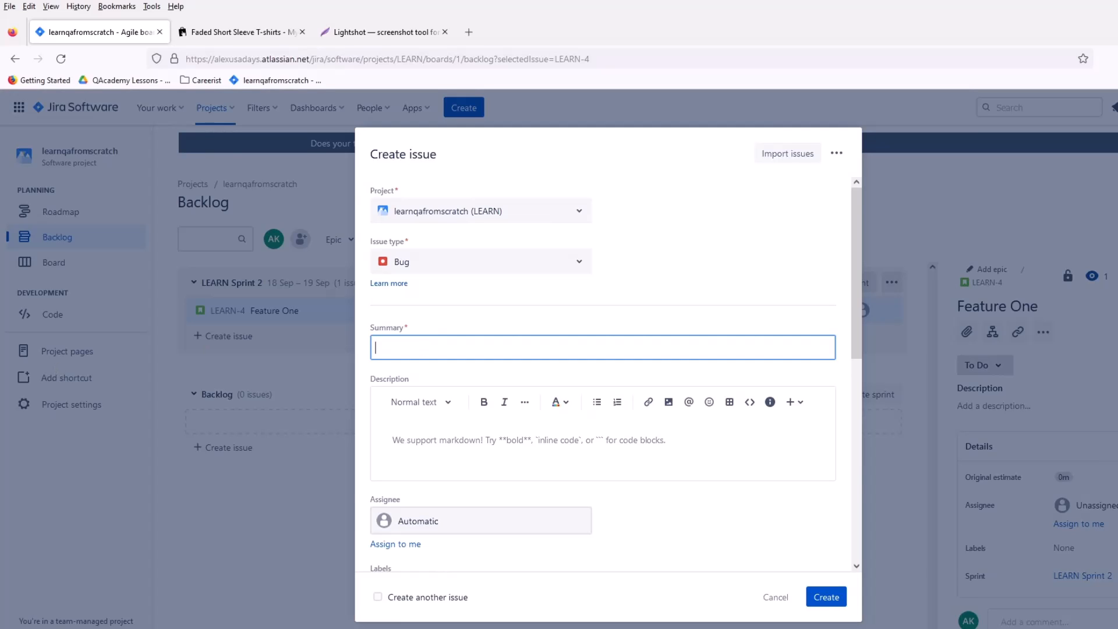
Step: Review the title guideline on PowerPoint's bug components slide and return to the Jira issue form
key(alt+Tab)
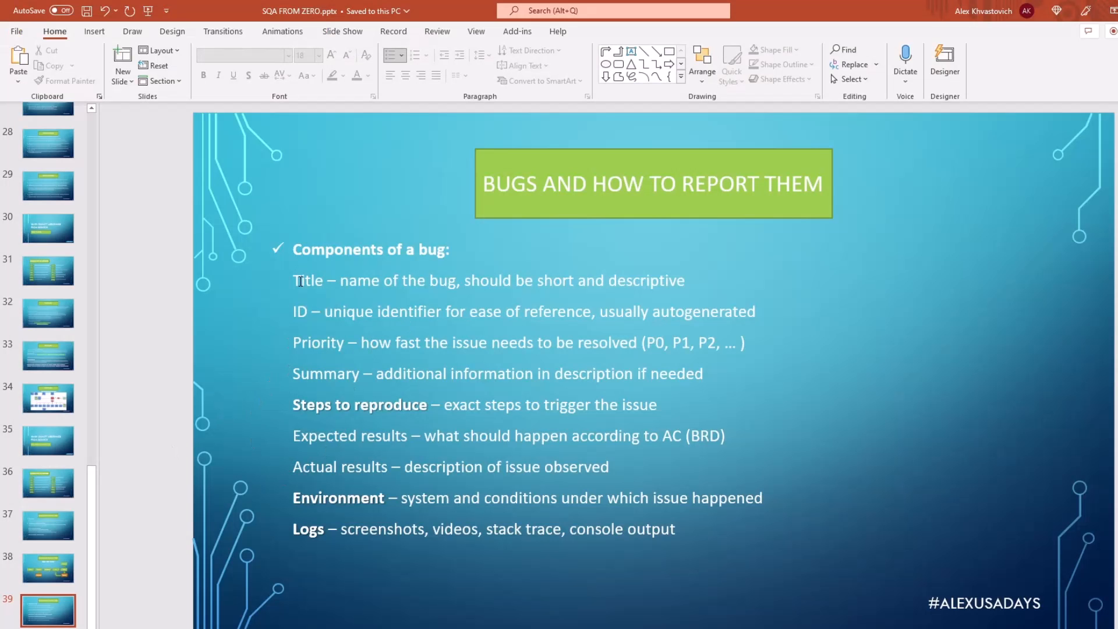
drag(301, 281, 576, 282)
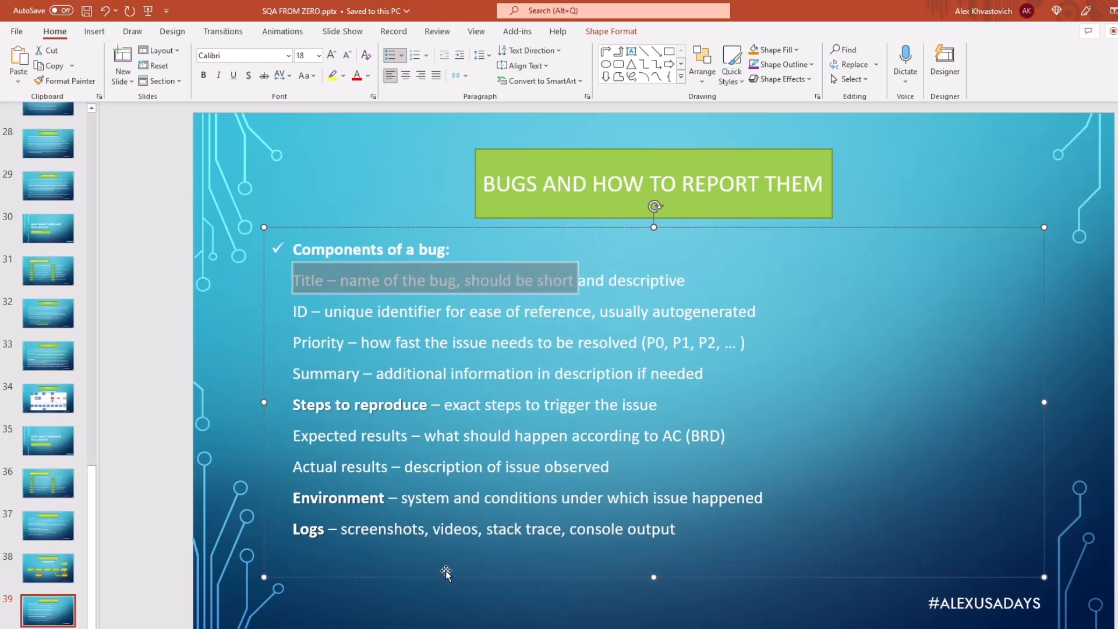
mouse_move(325, 628)
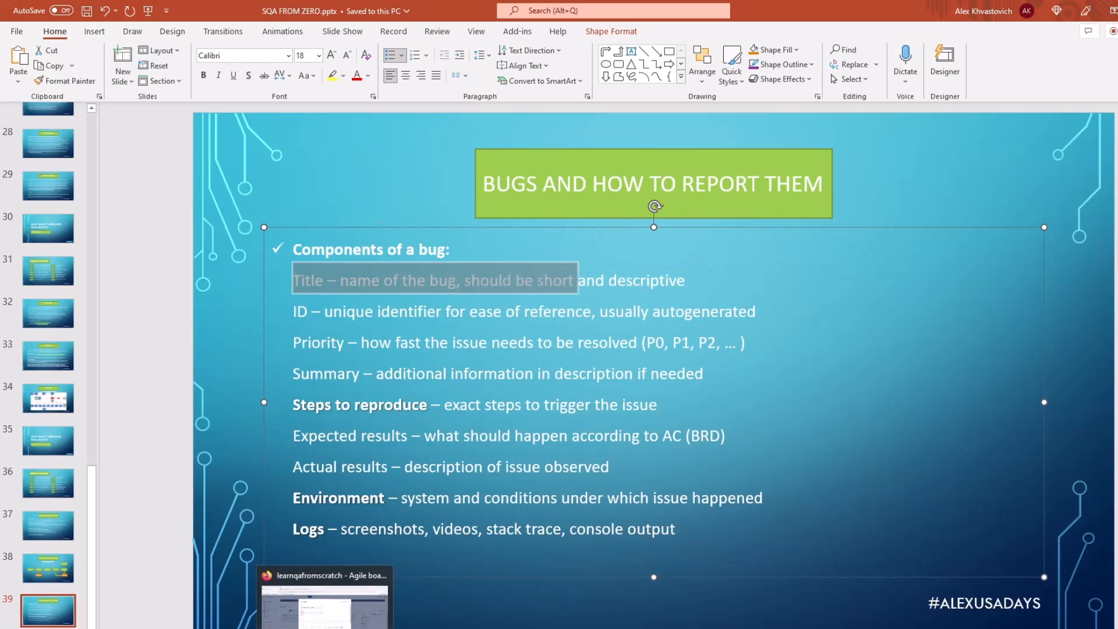
click(325, 605)
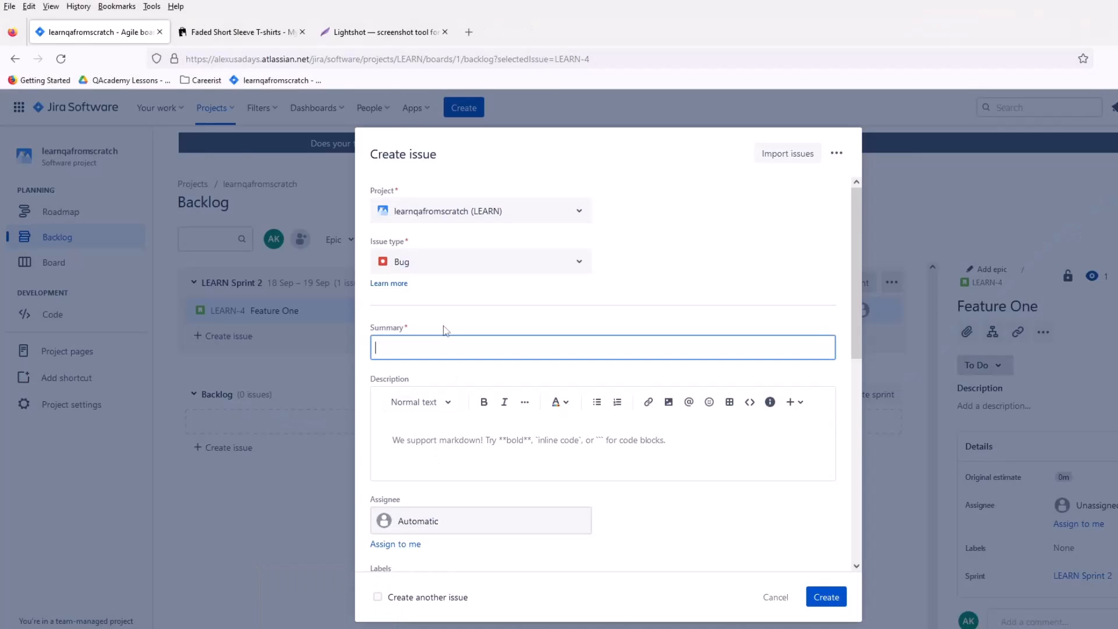
Step: Close the Lightshot page and return to the new bug form in Jira
click(383, 32)
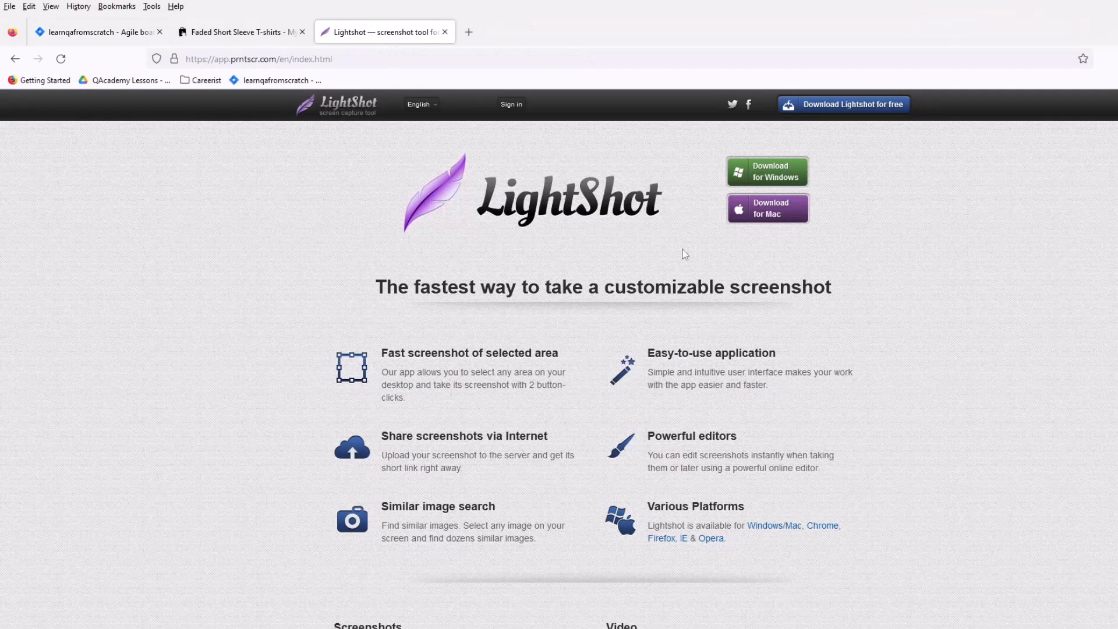
click(445, 32)
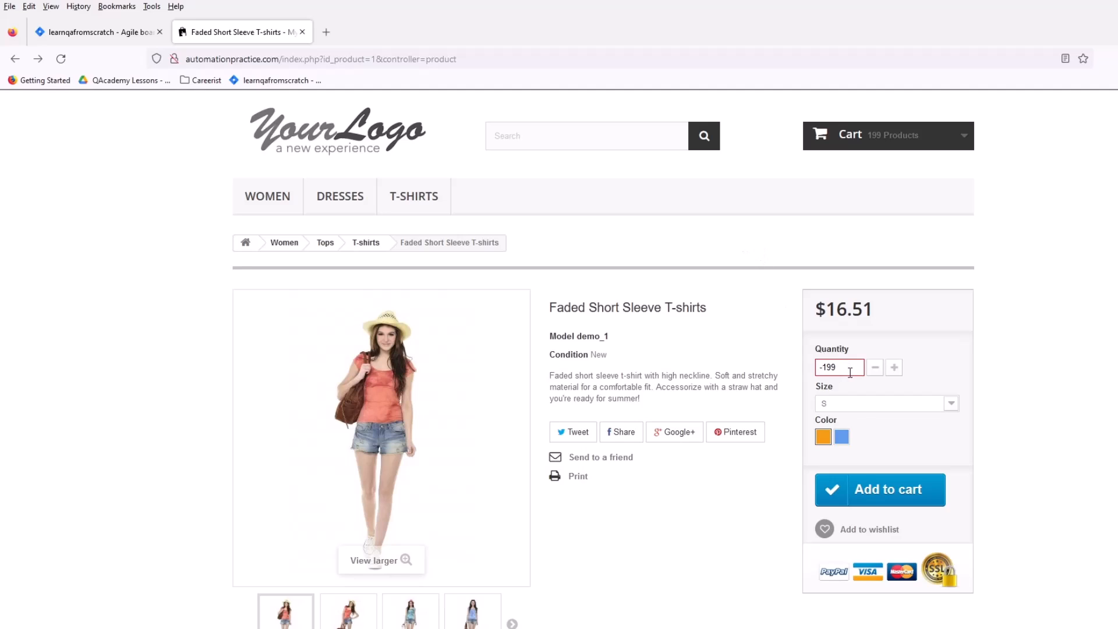
click(81, 40)
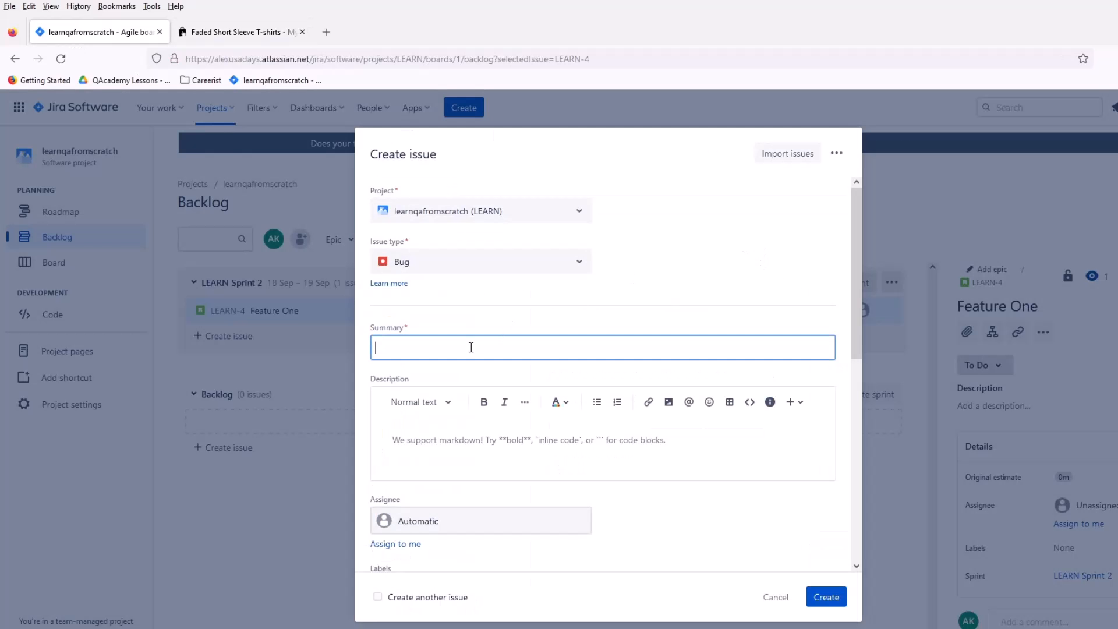
Step: Enter "Product quantity field allows negative num" as the start of the bug's summary
text(Product quantity field allows negf)
text(tive num)
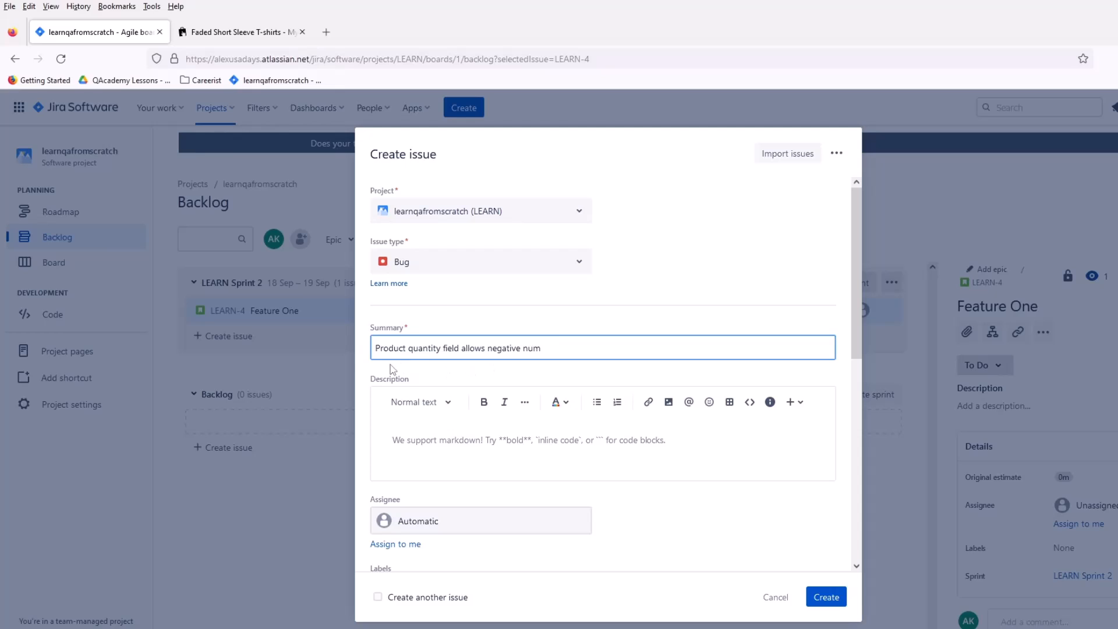
Step: Reword and complete the bug's summary as "Product quantity field should not allow negative number"
double_click(468, 349)
drag(548, 349, 467, 349)
double_click(470, 348)
text(should not allow)
click(624, 352)
text(ber)
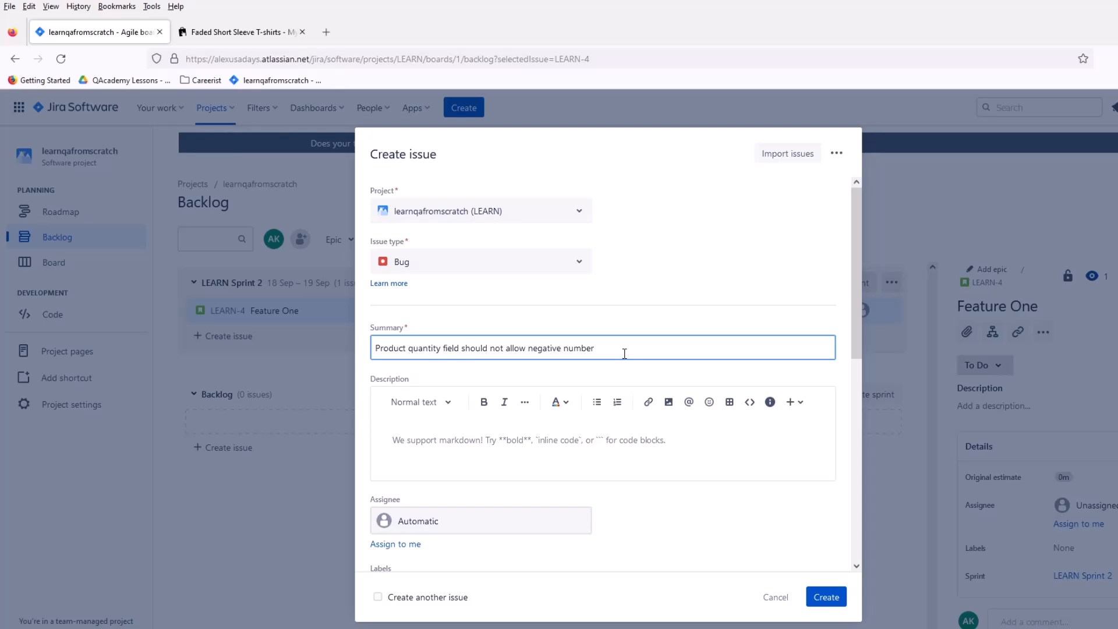
Step: Recheck the T-shirt product page, and review the ID and priority lines on PowerPoint's bug components slide
click(238, 32)
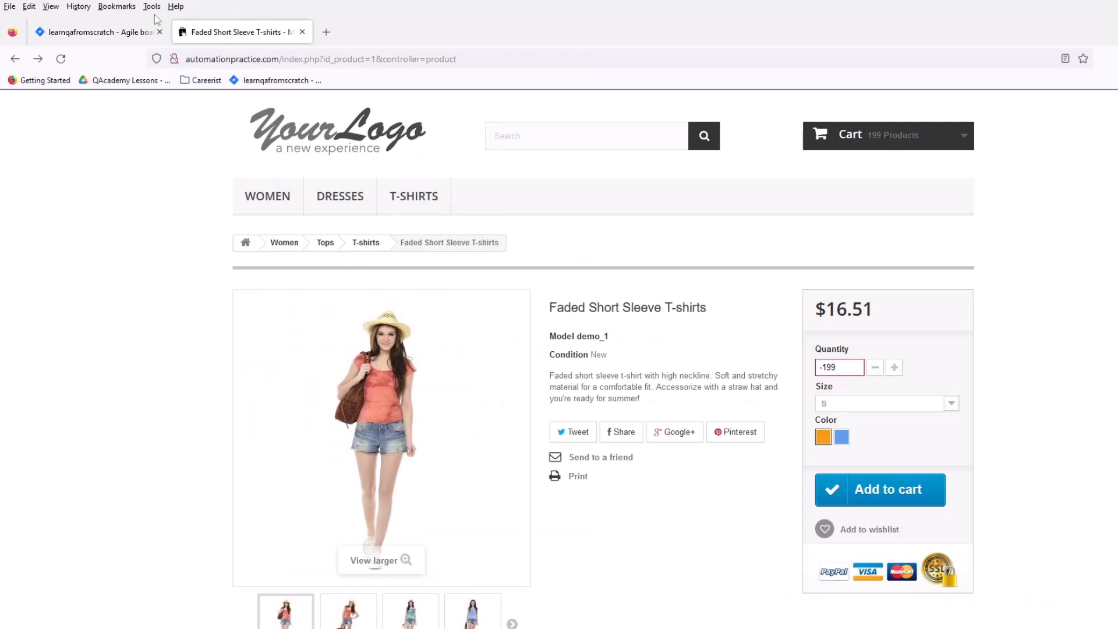
click(153, 36)
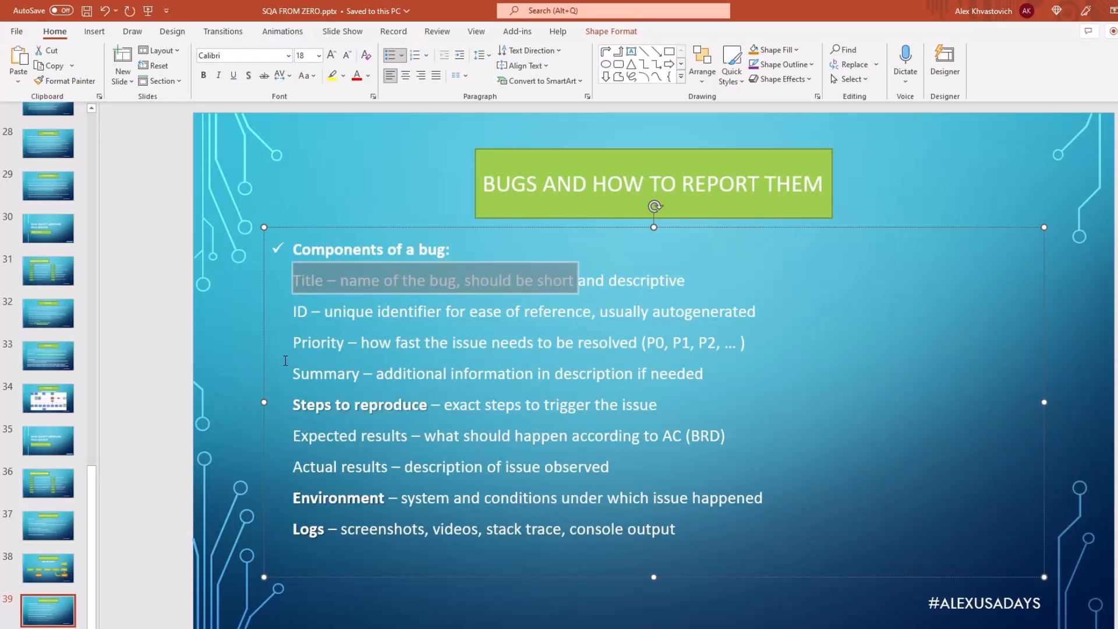
click(286, 360)
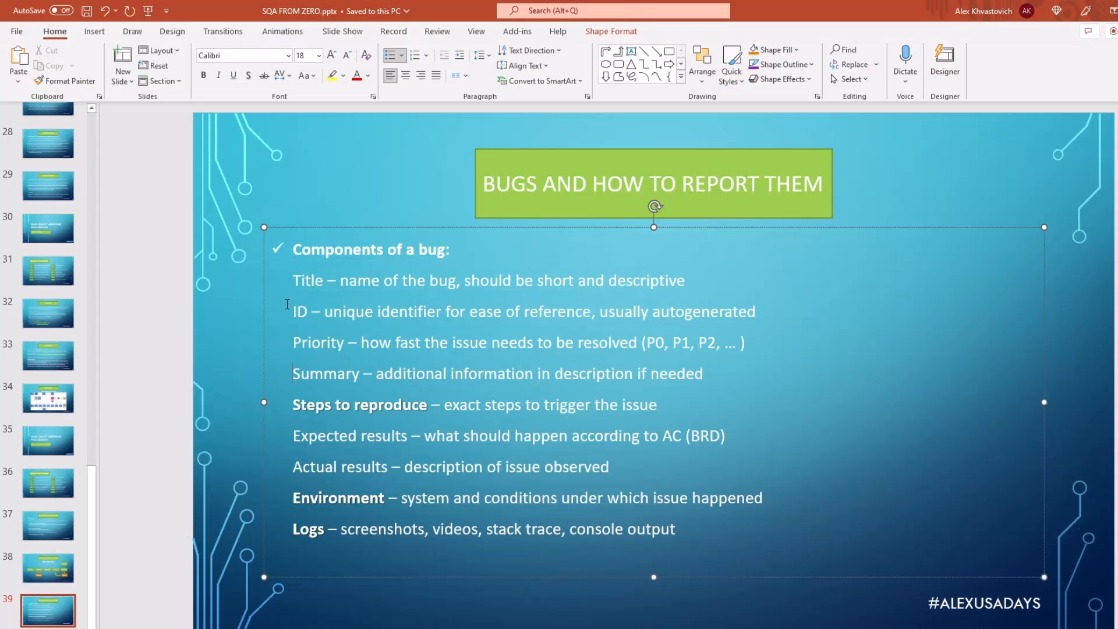
drag(287, 306, 816, 309)
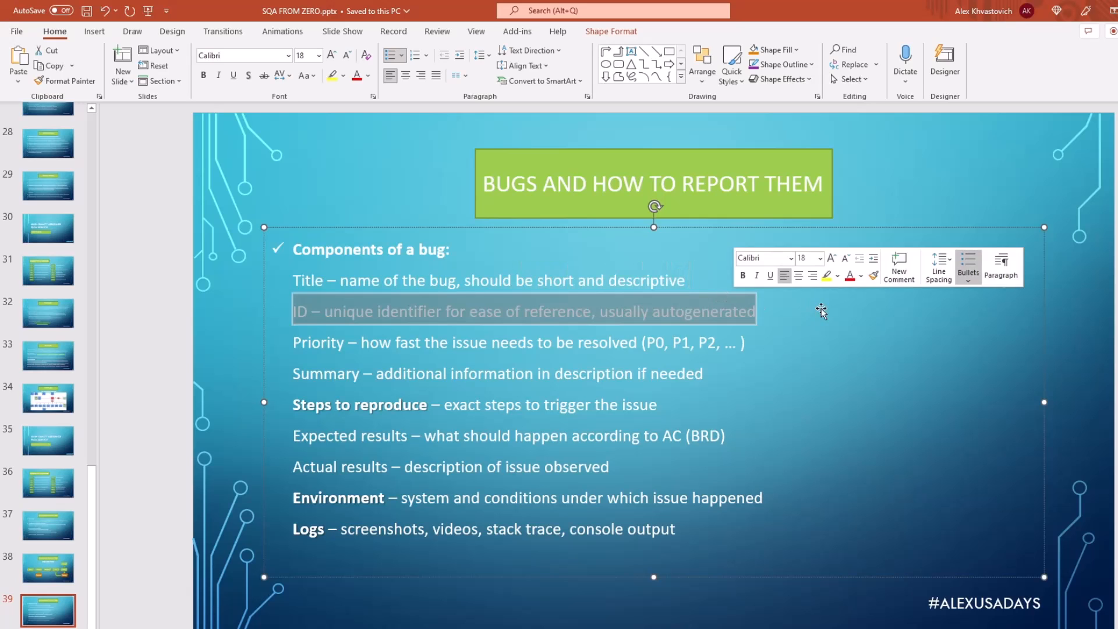
click(790, 346)
drag(789, 352, 712, 313)
key(ctrl+z)
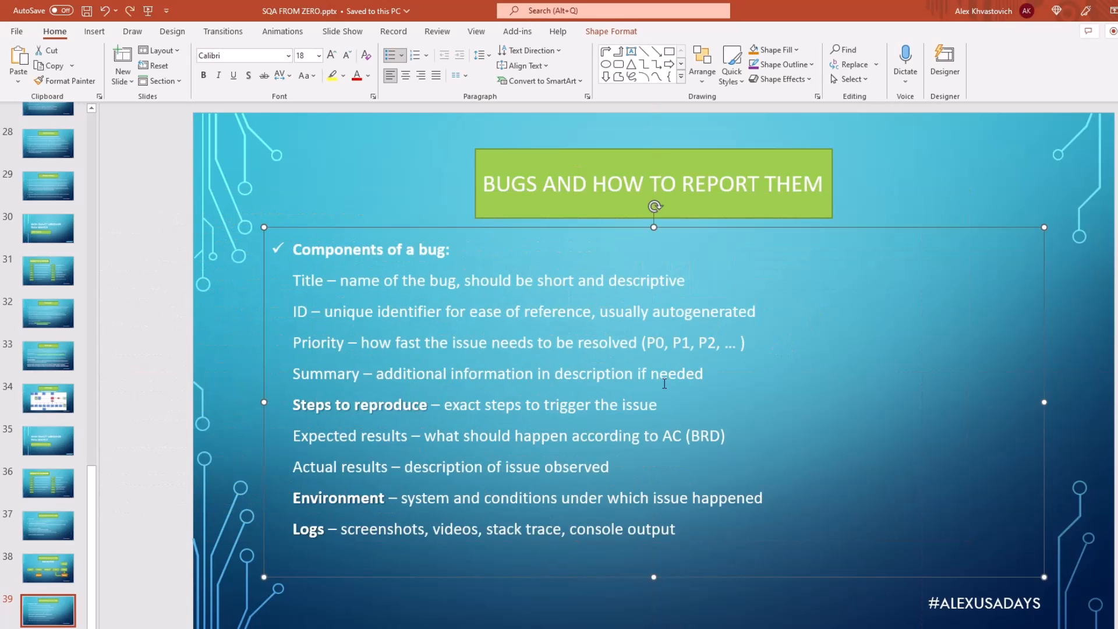
click(283, 194)
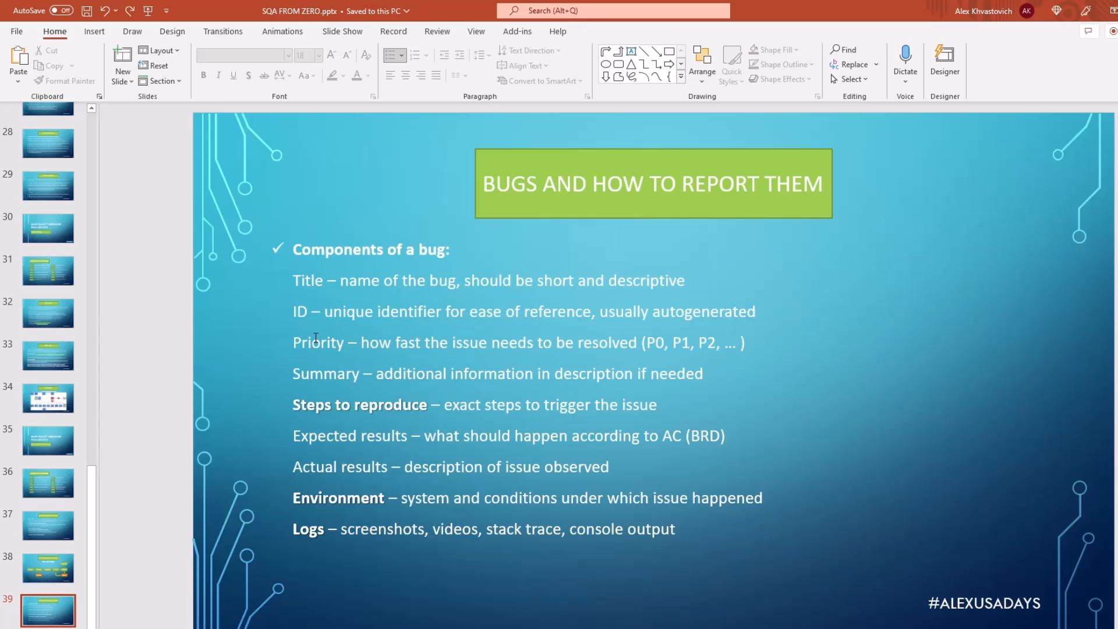
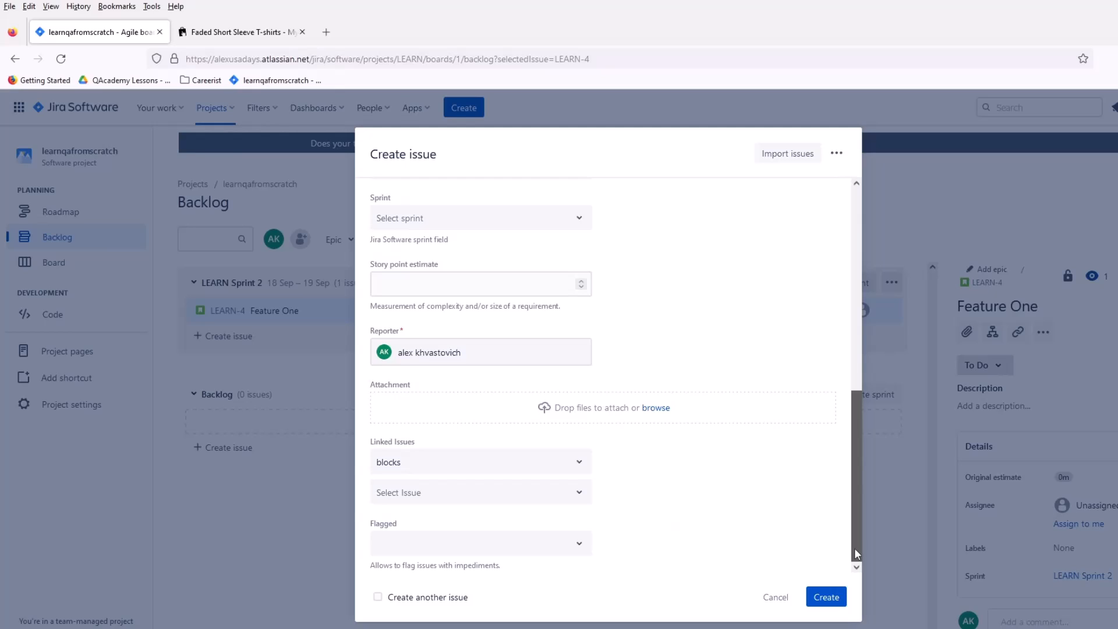
Step: Check the bug form's remaining fields and the product page, and add a bold "Summary:" heading to the description
drag(854, 549, 854, 549)
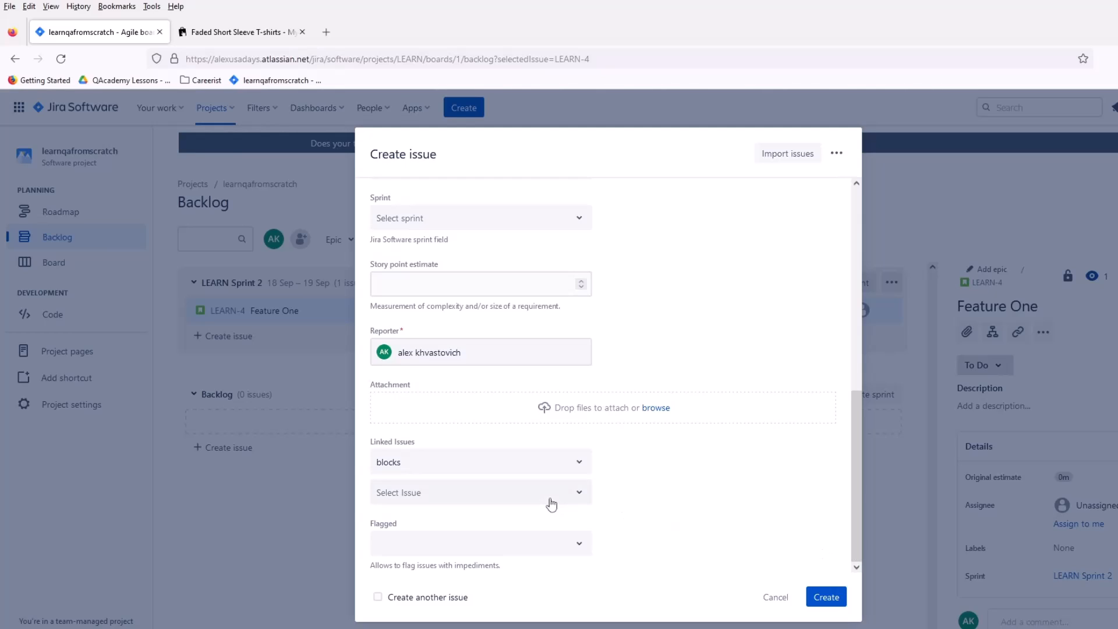
drag(854, 501, 827, 322)
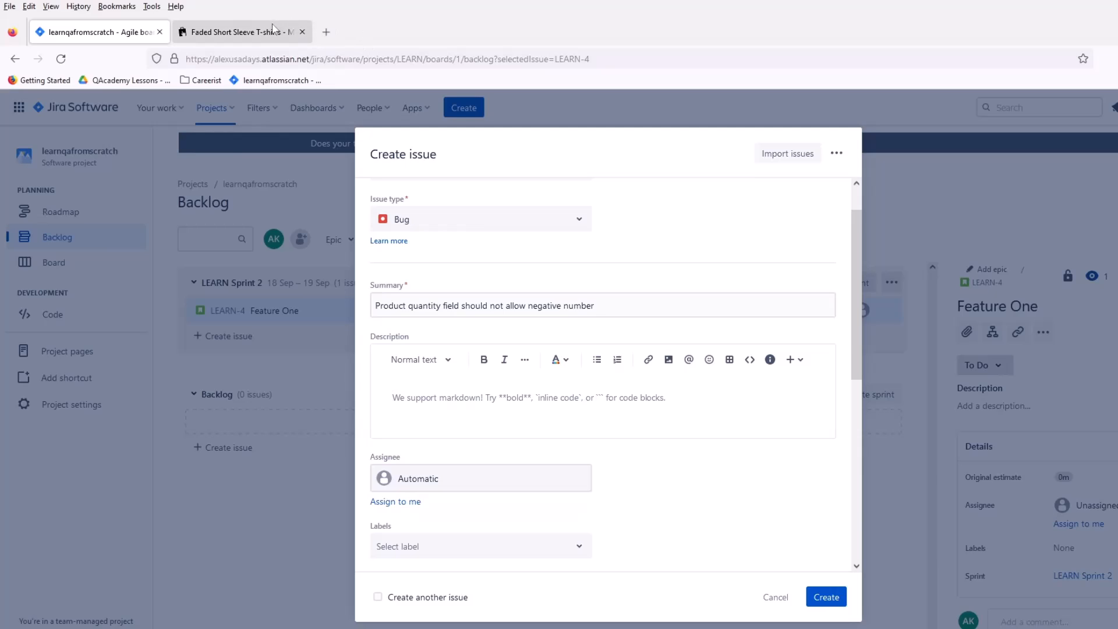
click(249, 32)
click(101, 32)
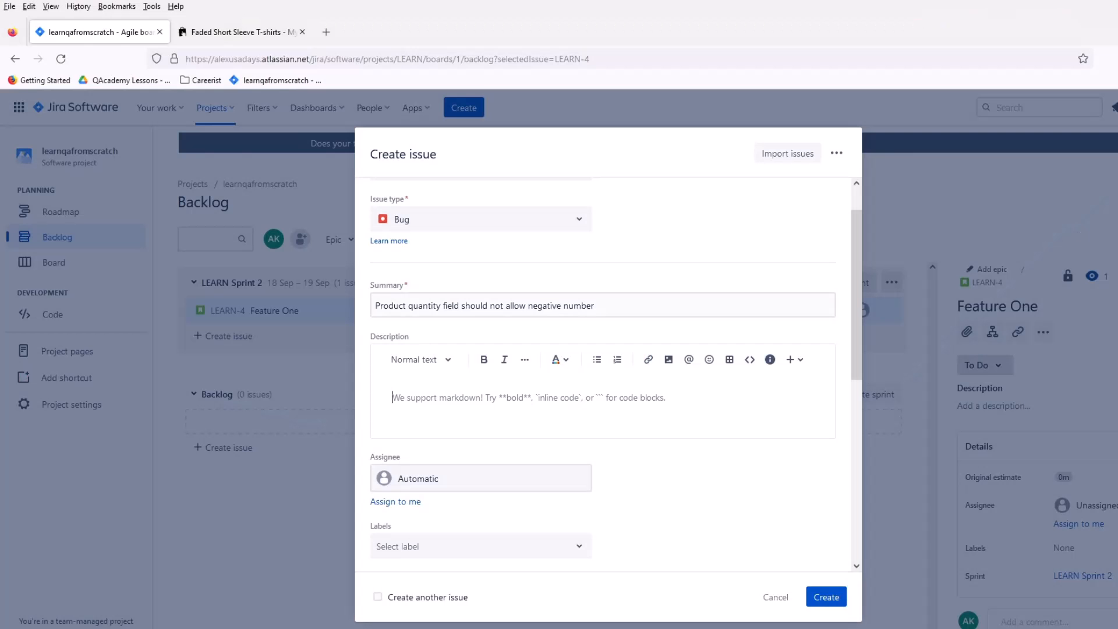
click(514, 402)
text(S)
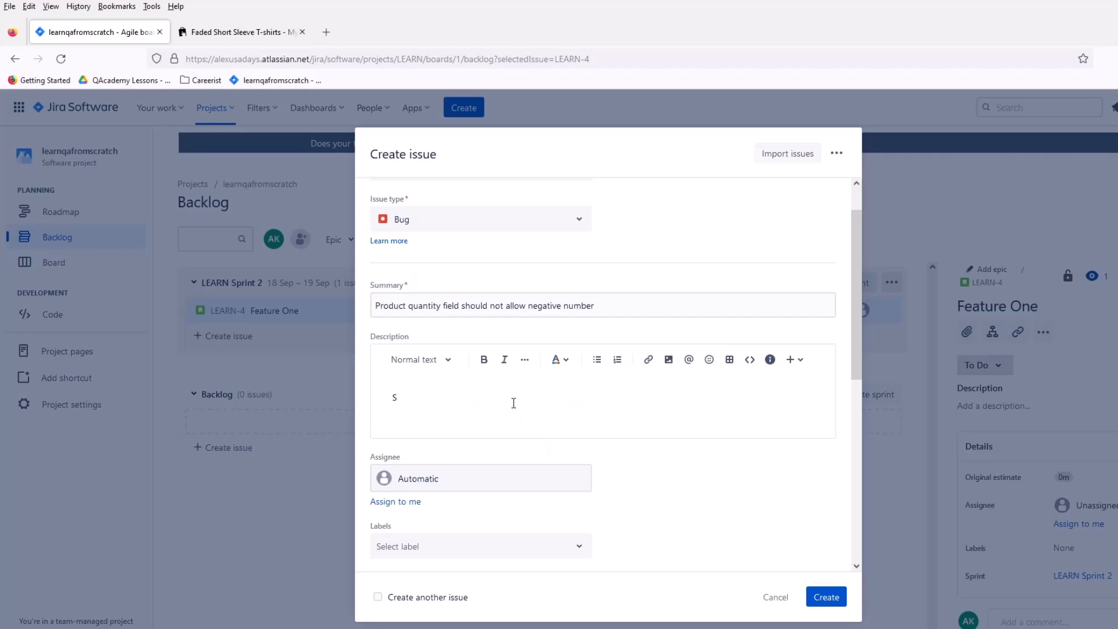
text(ummary:)
drag(438, 397, 381, 400)
click(483, 359)
click(472, 397)
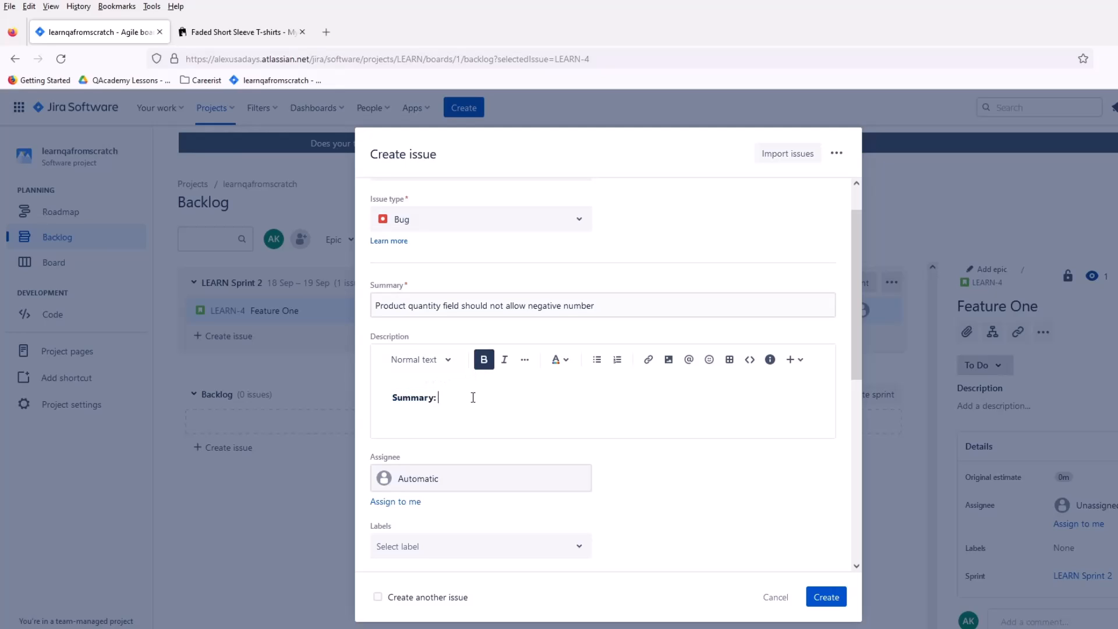
Step: Write "User is able provide negative number for product quantity" on a new line below the description's Summary heading
text(users)
key(BackSpace)
key(BackSpace)
key(BackSpace)
key(BackSpace)
key(BackSpace)
key(Return)
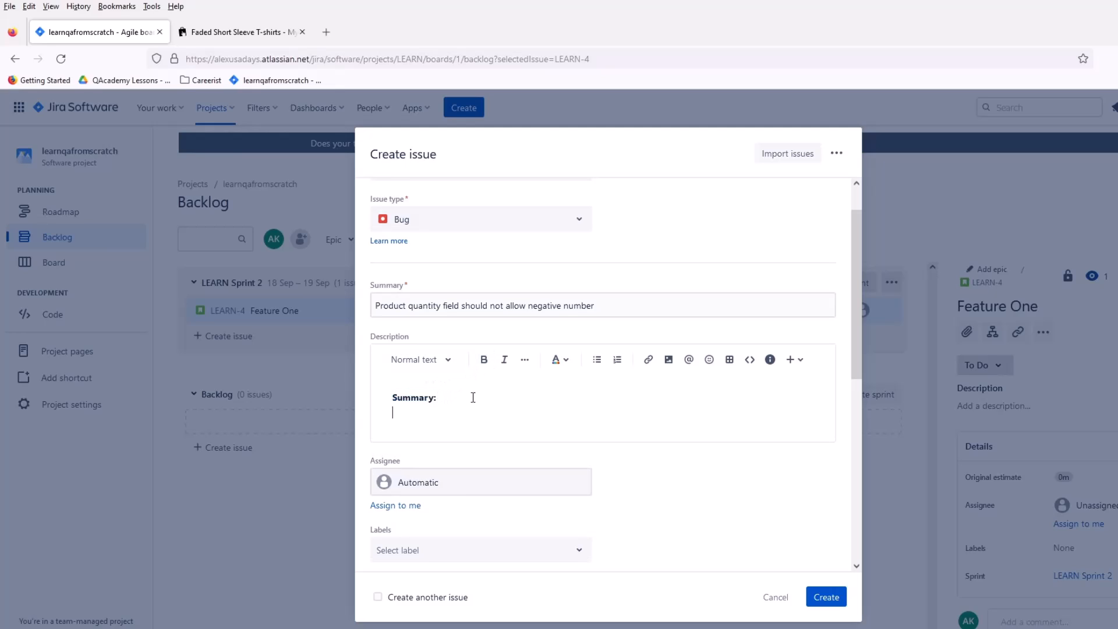
text(USer)
key(BackSpace)
key(BackSpace)
key(BackSpace)
key(BackSpace)
text(ummary: User is abke ti)
key(BackSpace)
key(BackSpace)
key(BackSpace)
text(le pri)
key(BackSpace)
text(ovide negative number for)
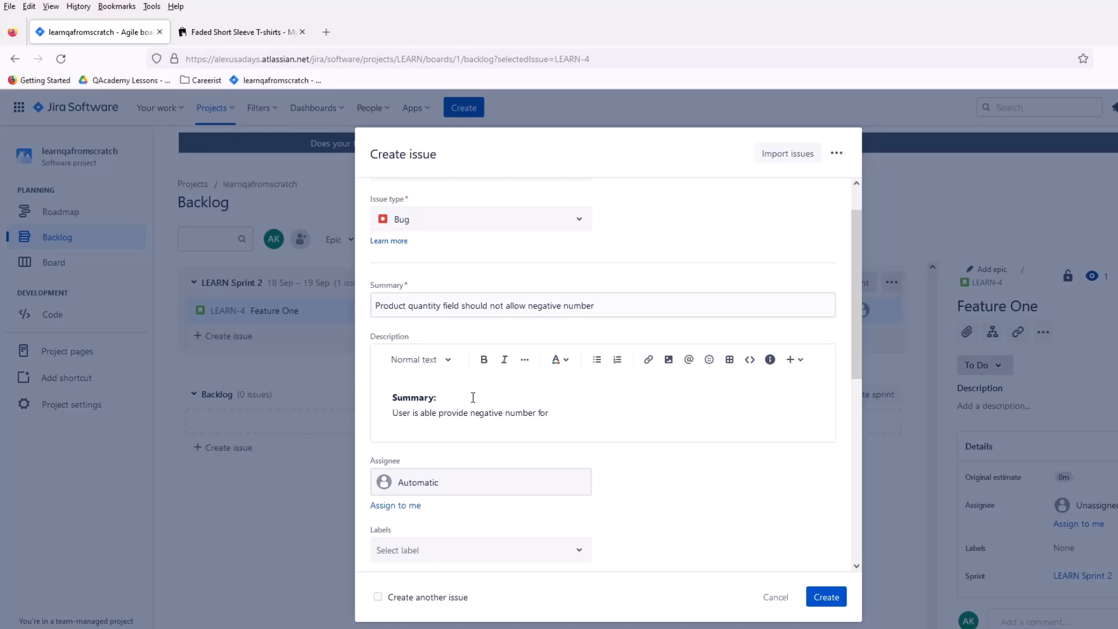
text( pro)
text(roduc)
text(t quantity)
text(. At the che)
Step: Continue the summary paragraph with "At the checkout the negative is omitted and the values becomes positive.", correcting the spelling of "omitted"
key(BackSpace)
text(k)
key(BackSpace)
text(ckout the )
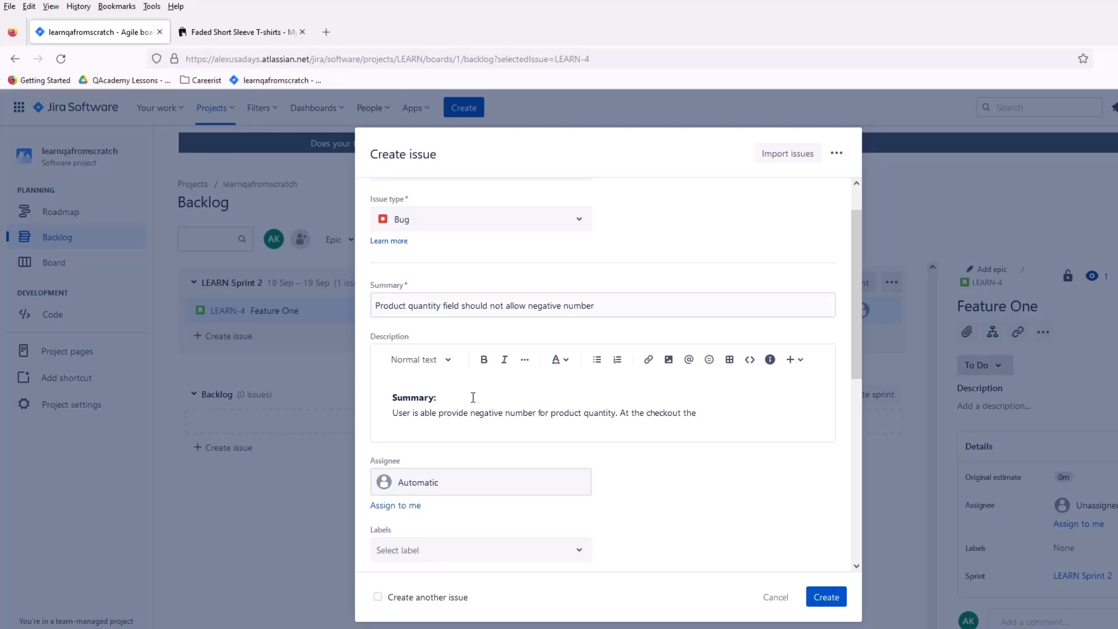
text(negative is ommited and the valu)
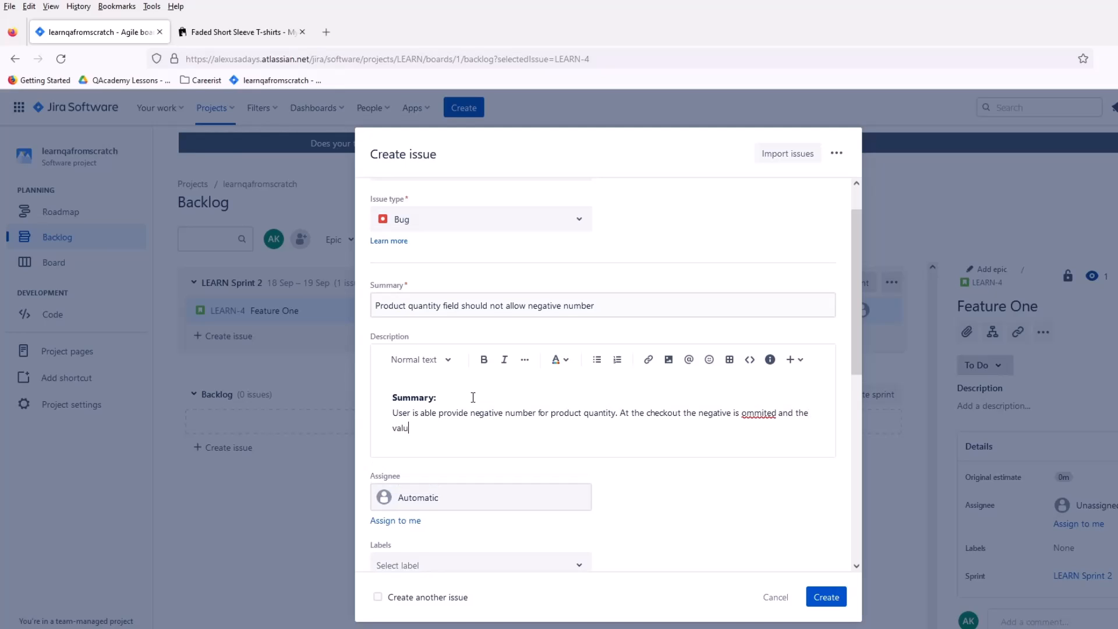
text(es becomes positive.)
right_click(747, 412)
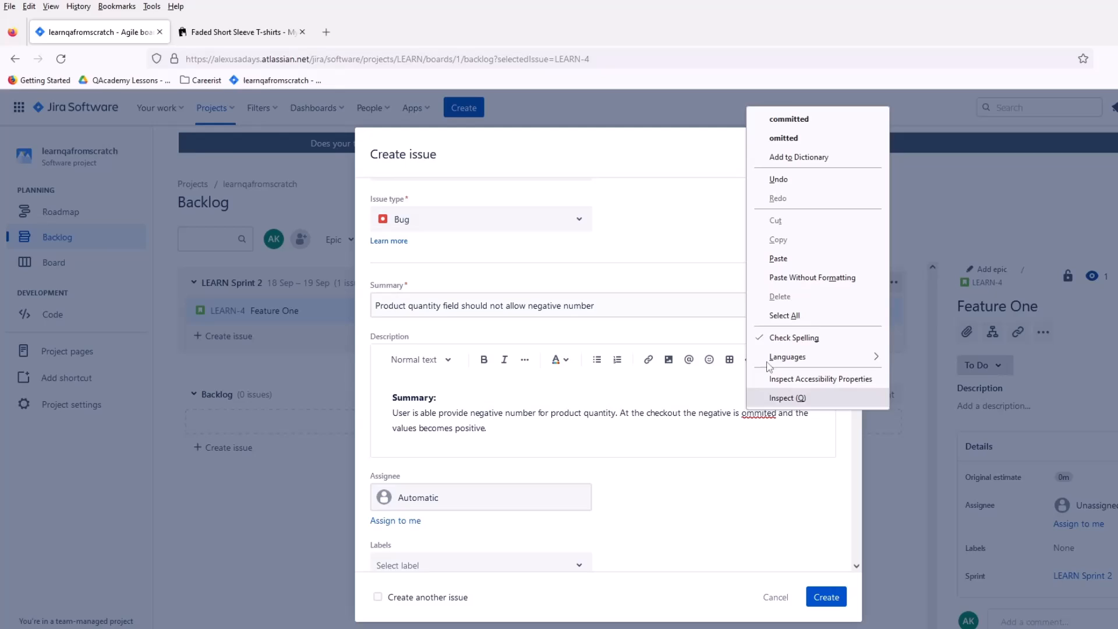
click(783, 138)
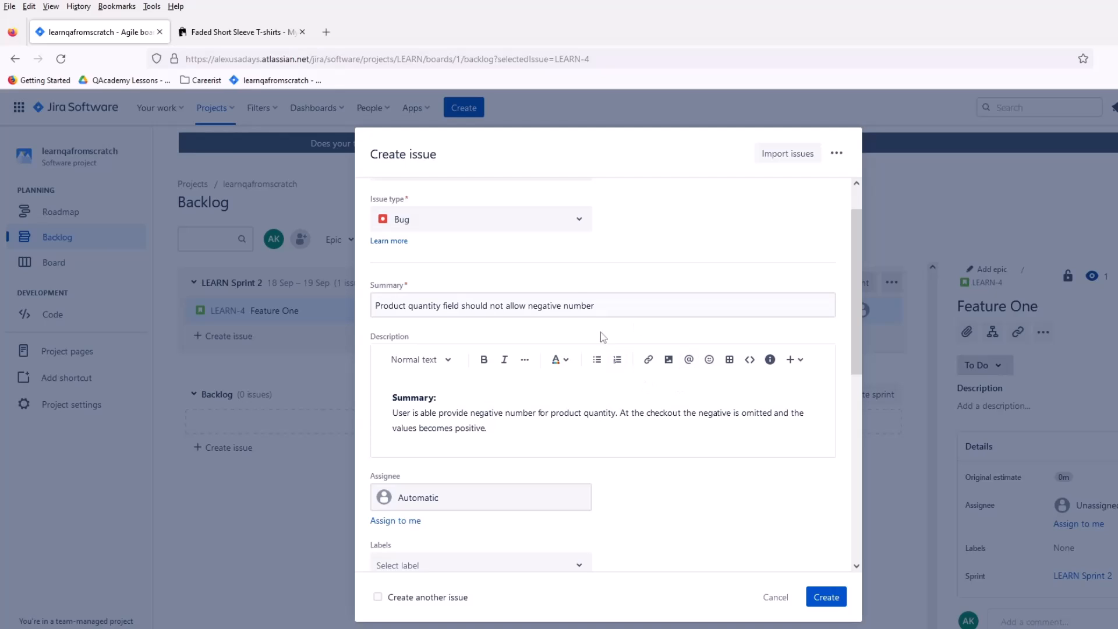
Step: Leave a blank line below the summary paragraph, and check the Priority and Summary lines on PowerPoint's bug components slide
drag(599, 307, 413, 286)
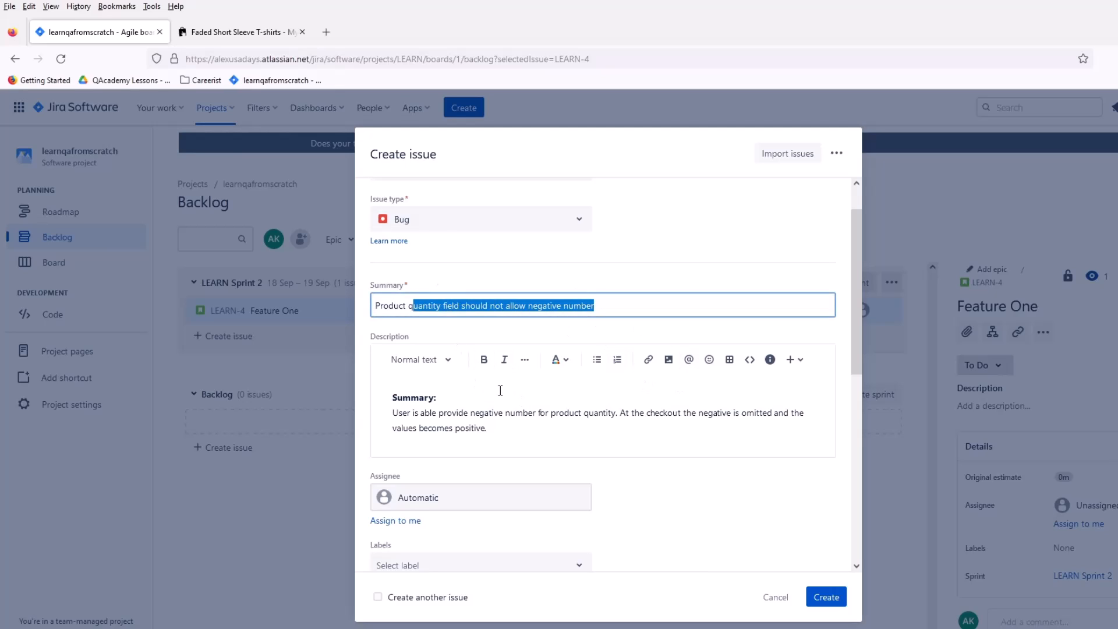
click(512, 428)
key(Return)
key(Return)
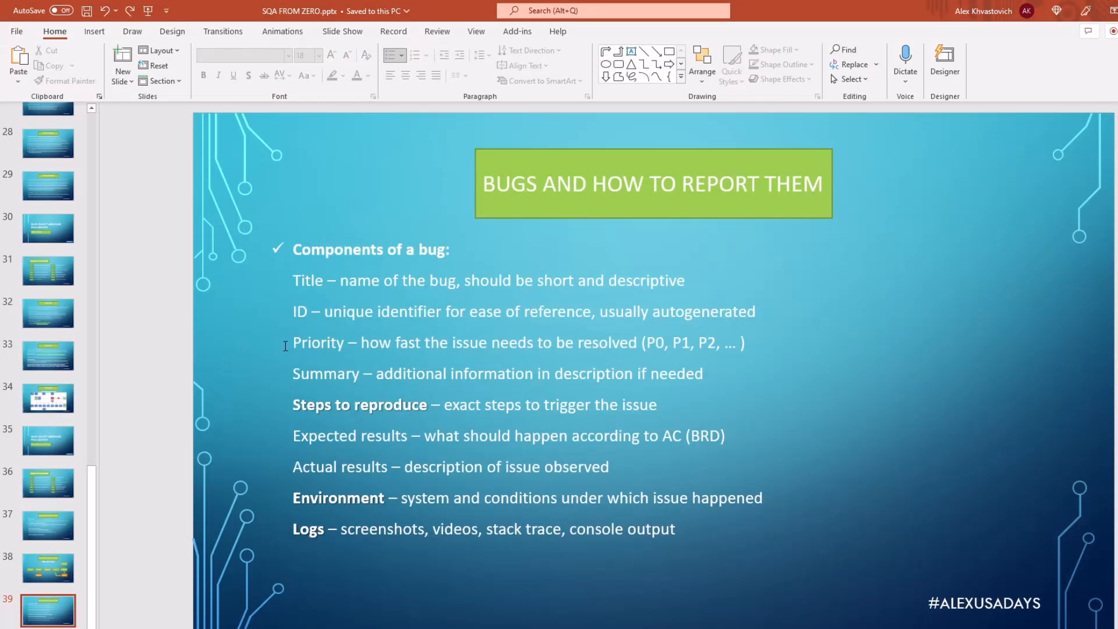
double_click(326, 343)
click(335, 374)
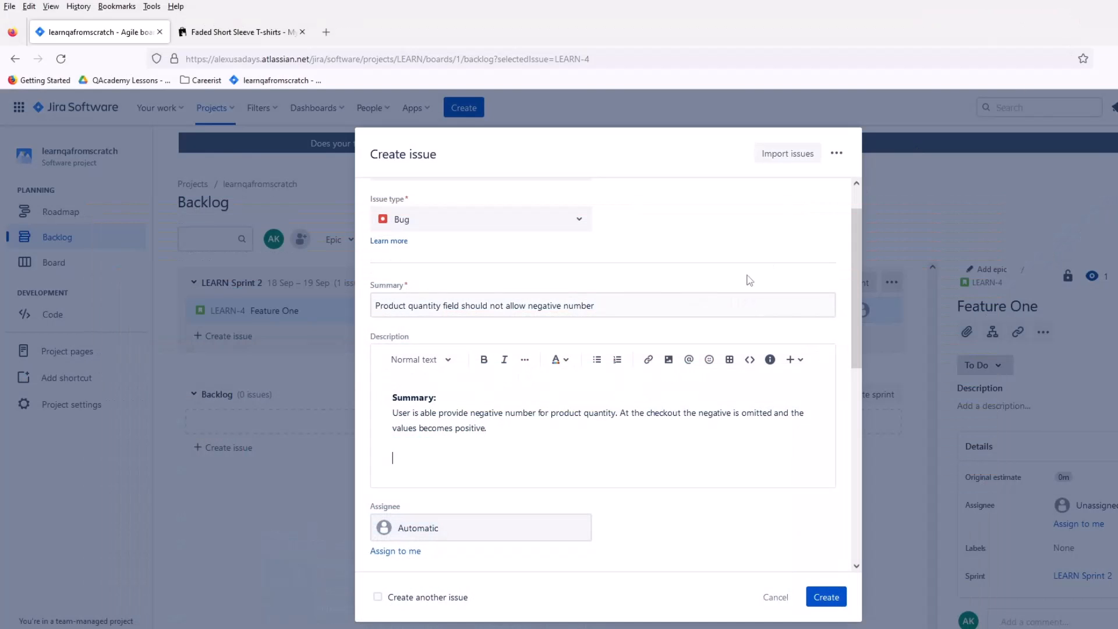
Step: Return to the Jira bug form and add a bold "Steps to reproduce:" heading below the summary paragraph
text(S)
text(teps to pr)
text(r)
text(eproduce)
text(:)
key(Return)
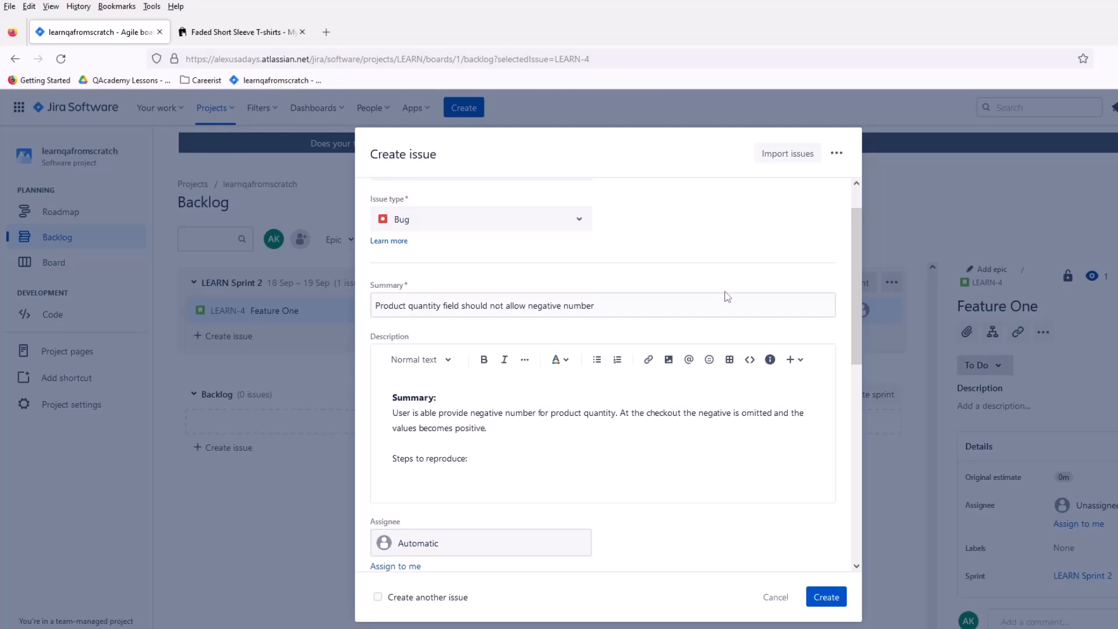
drag(486, 452, 385, 458)
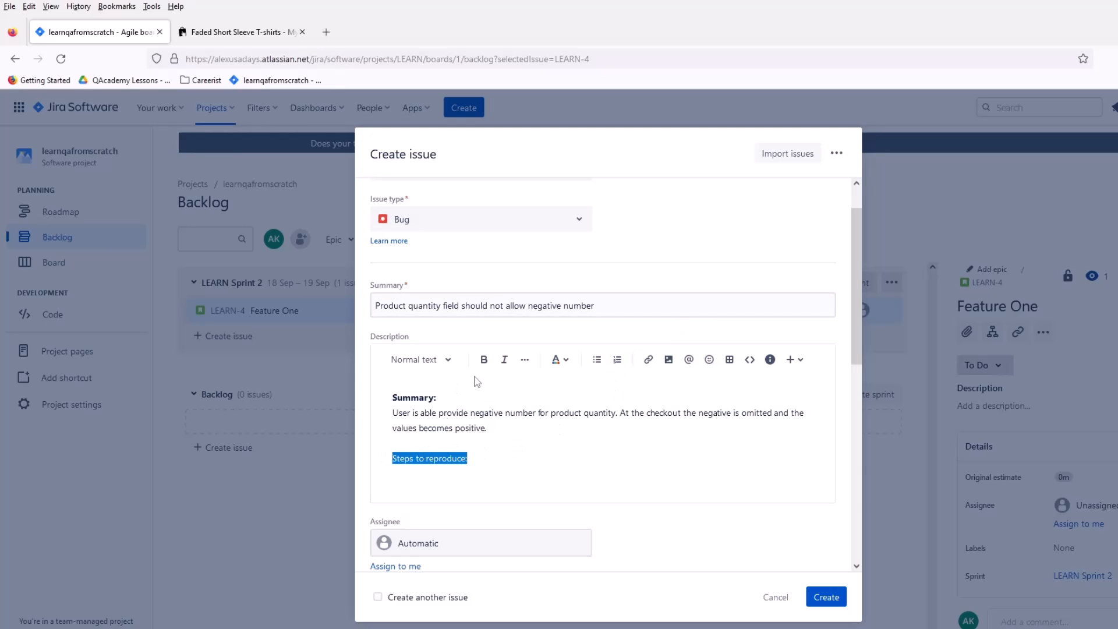
click(483, 359)
click(500, 465)
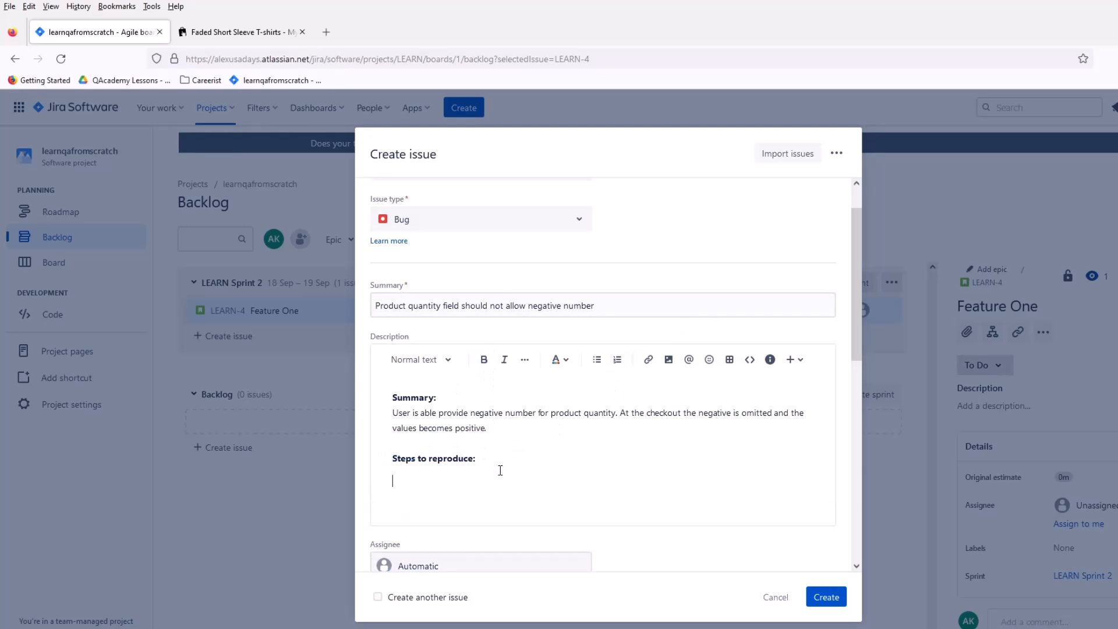
Step: Recheck the T-shirt product page's address, and paste the captured screenshot into the description a few lines below "Steps to reproduce:"
click(232, 41)
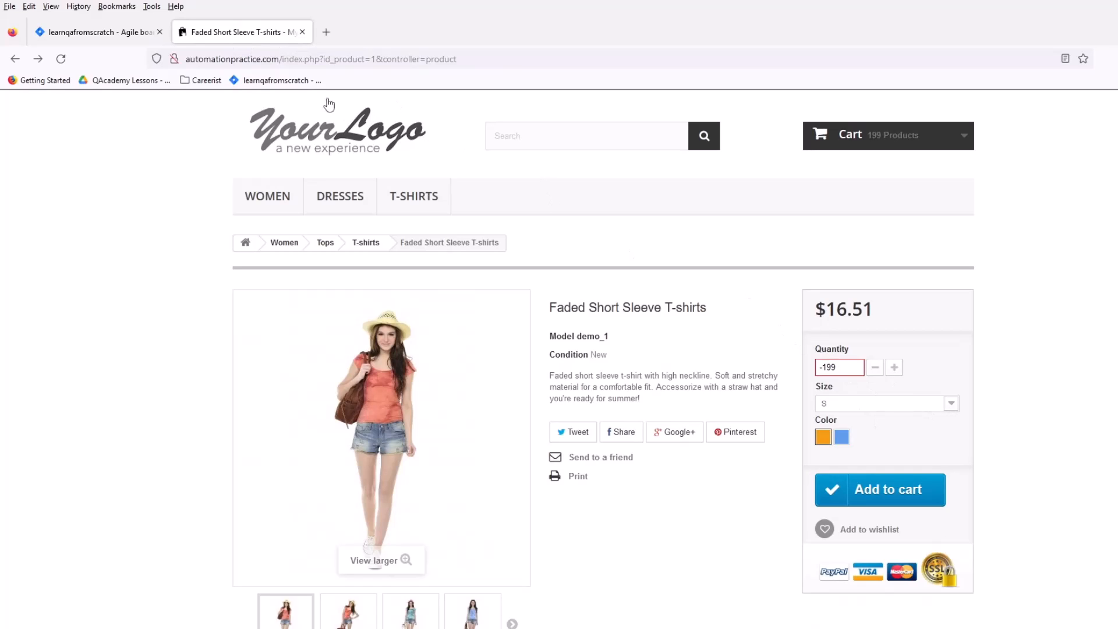
click(249, 58)
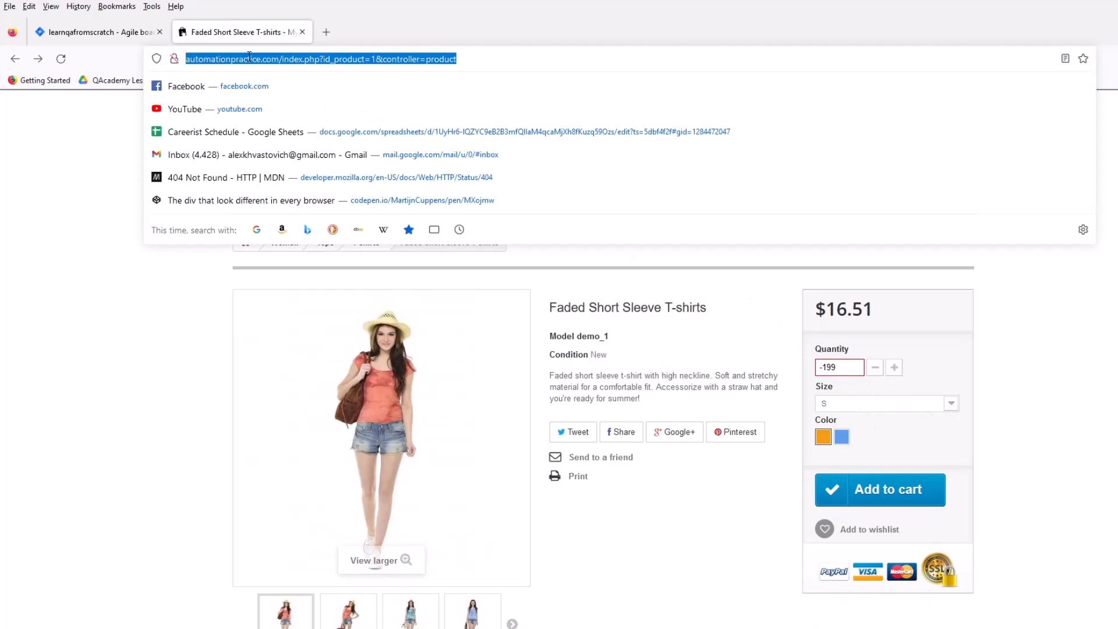
click(113, 38)
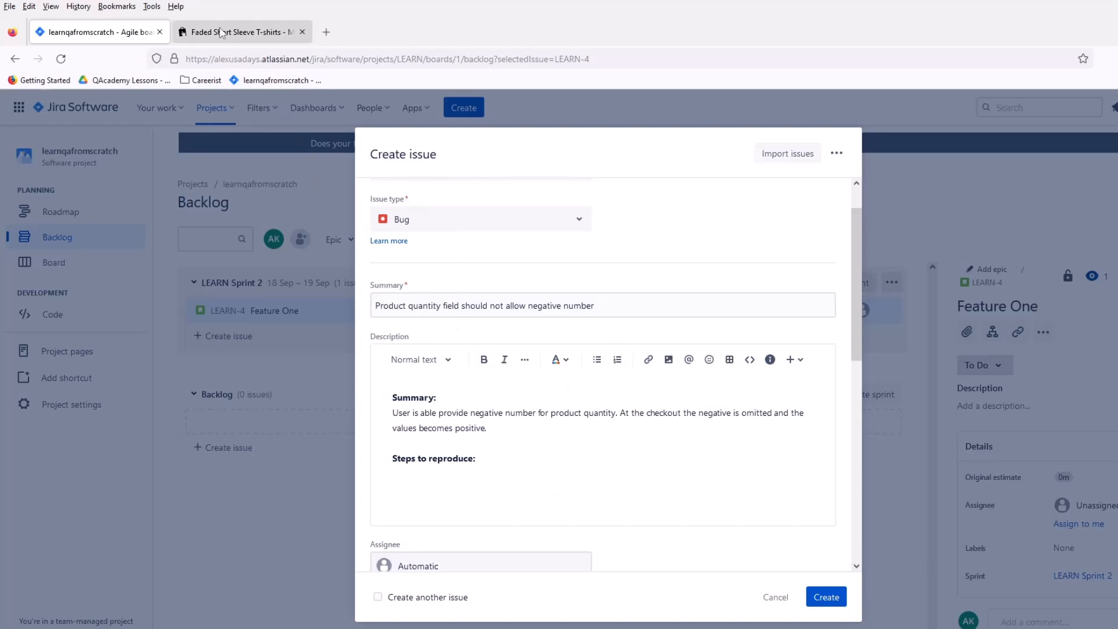
click(256, 32)
click(127, 36)
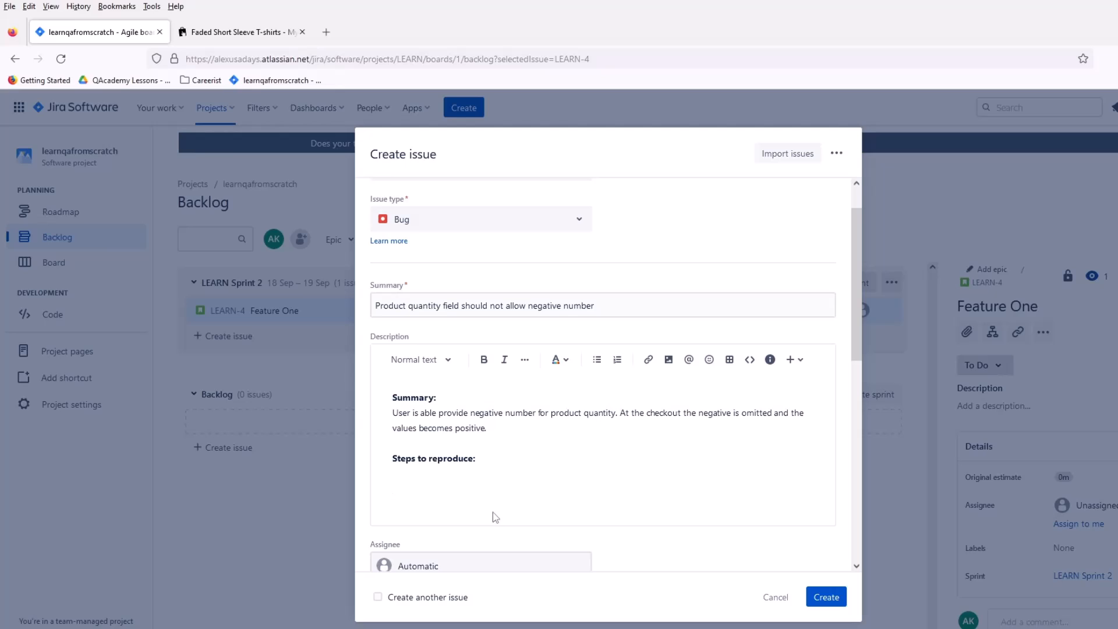
key(Return)
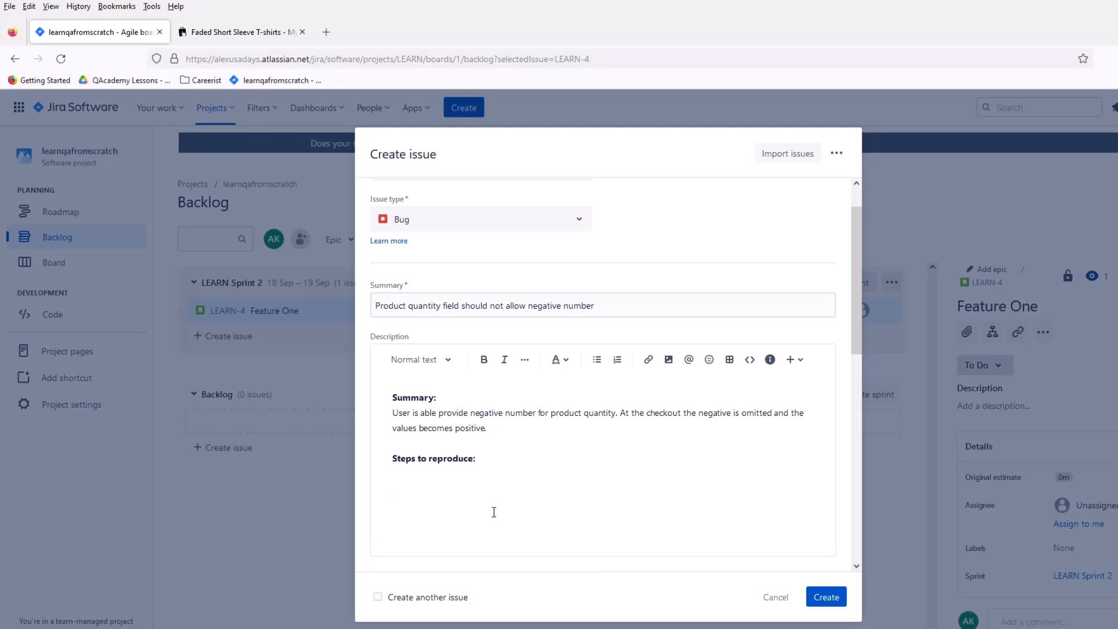
key(ctrl+v)
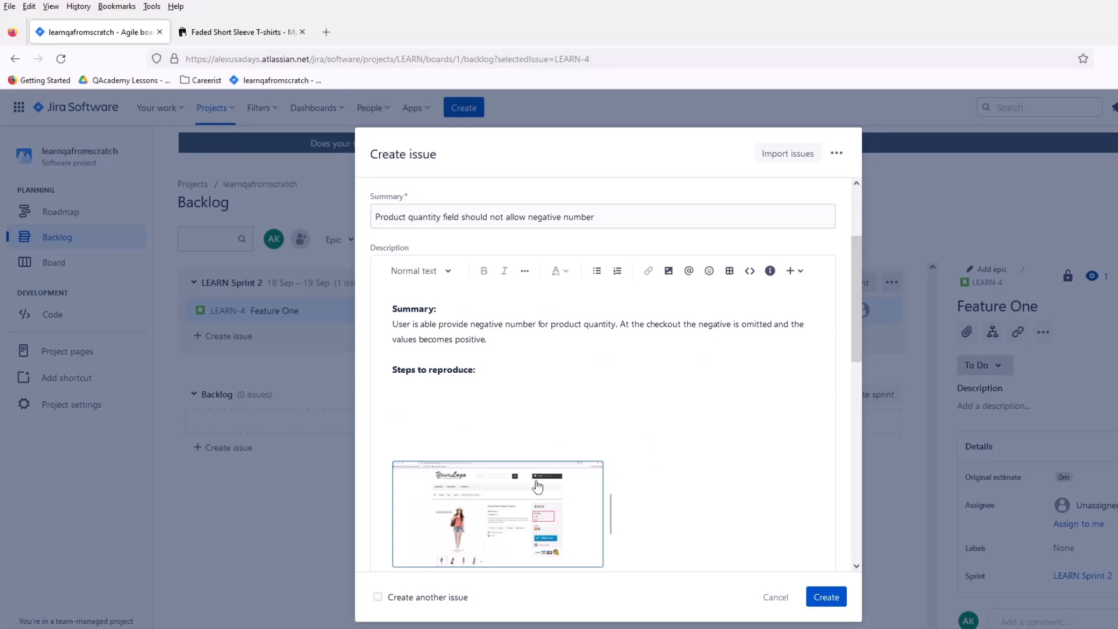
Step: Start a numbered list directly below the "Steps to reproduce:" heading with the item "Go to product page:"
click(523, 400)
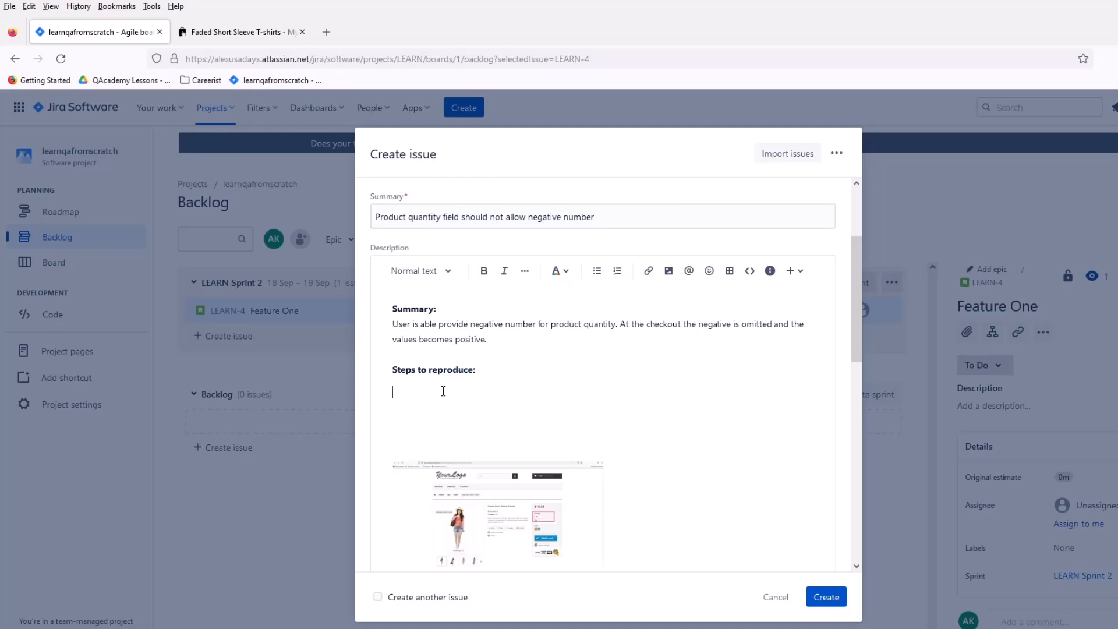
text(1. Go)
key(BackSpace)
key(BackSpace)
text(Go to)
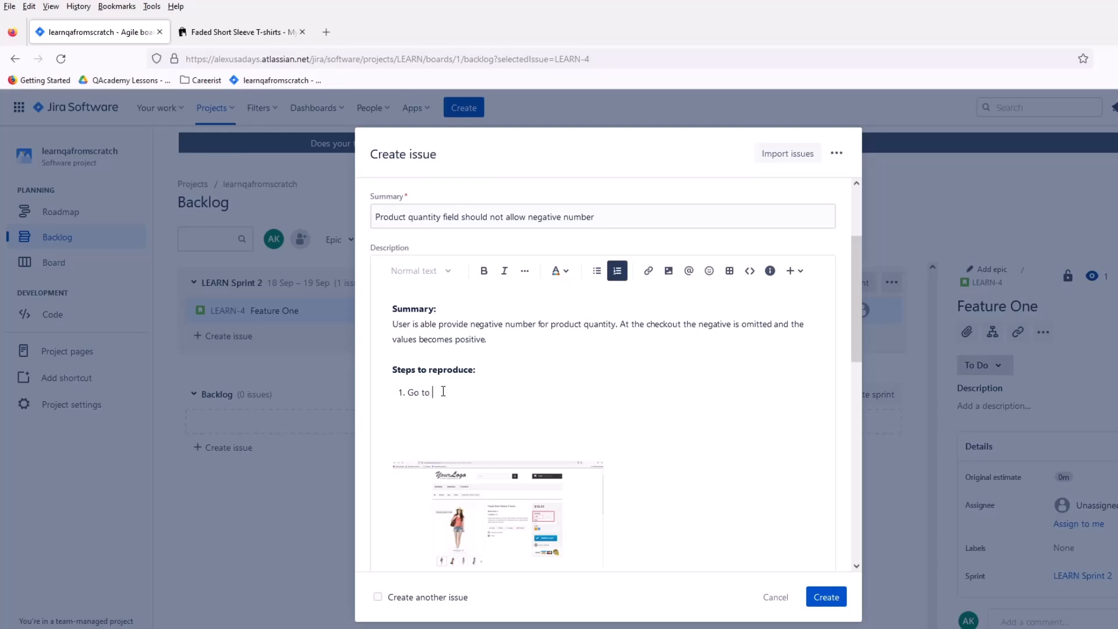
text( product page:)
Step: Copy the T-shirt product page's URL from the web shop and paste it as a link after "Go to product page:"
click(235, 36)
key(ctrl+c)
click(87, 32)
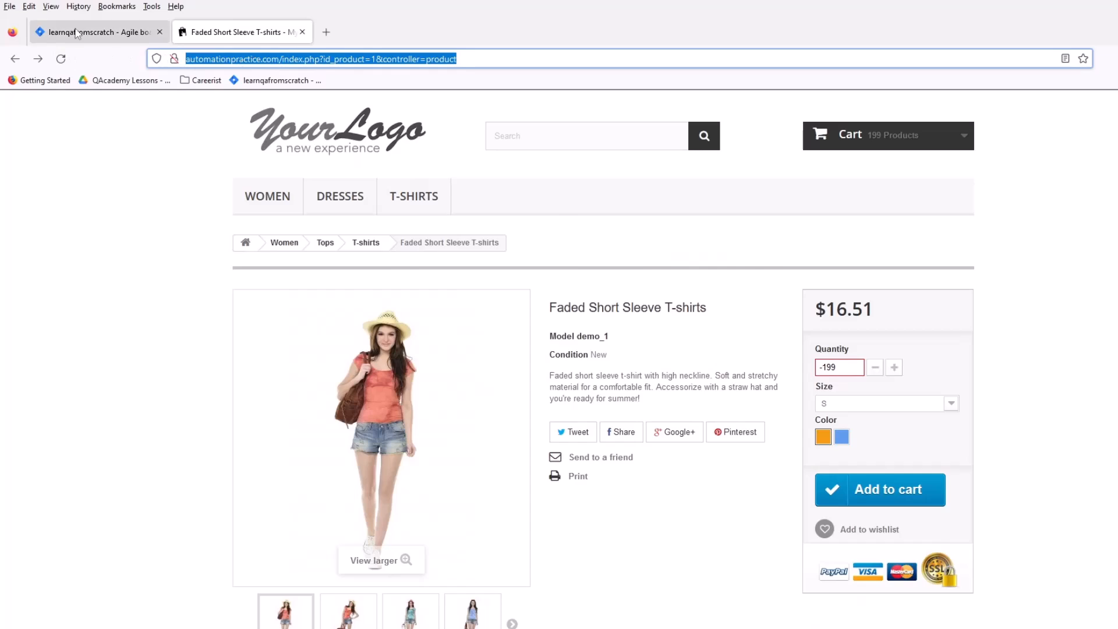
key(ctrl+v)
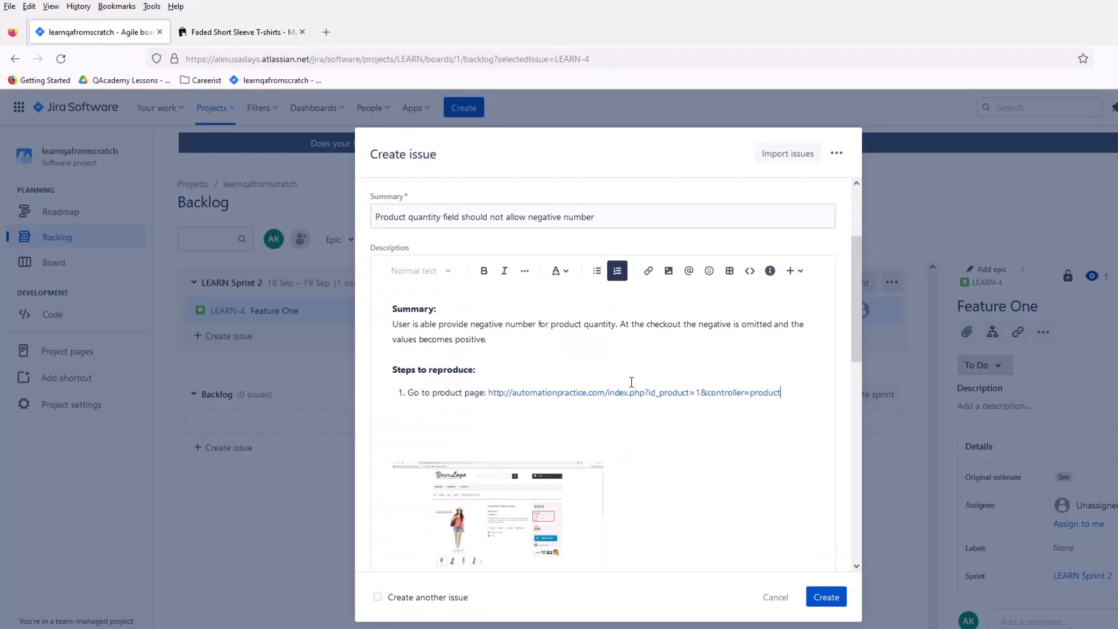
Step: Add a second reproduction step that begins "Enter - 199 quantity amount into"
key(Return)
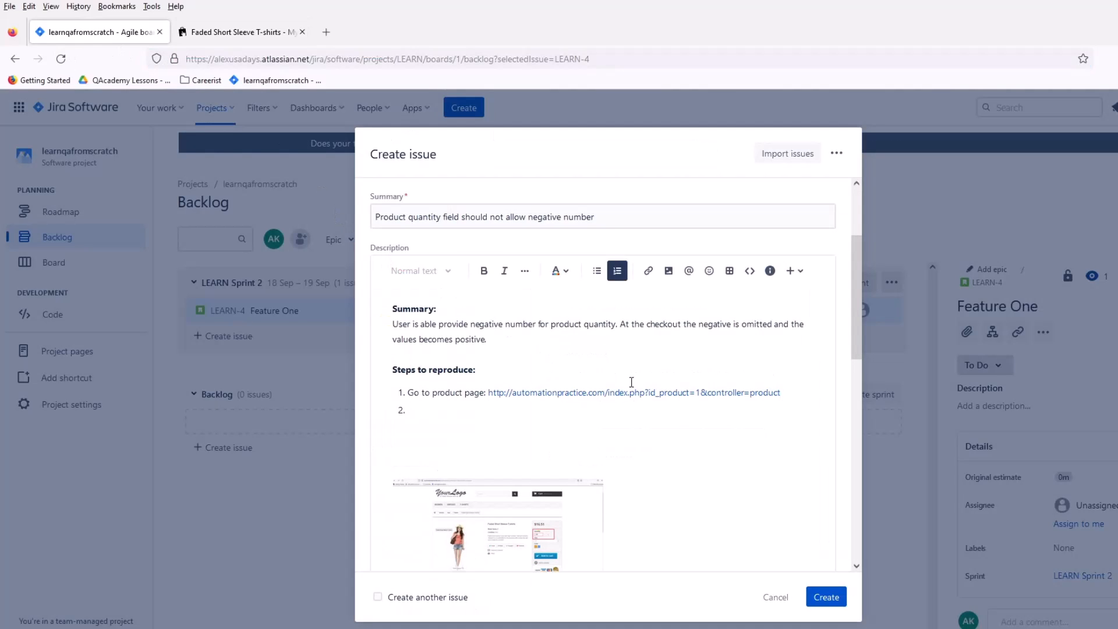
text(Eb)
key(BackSpace)
text(nter 0)
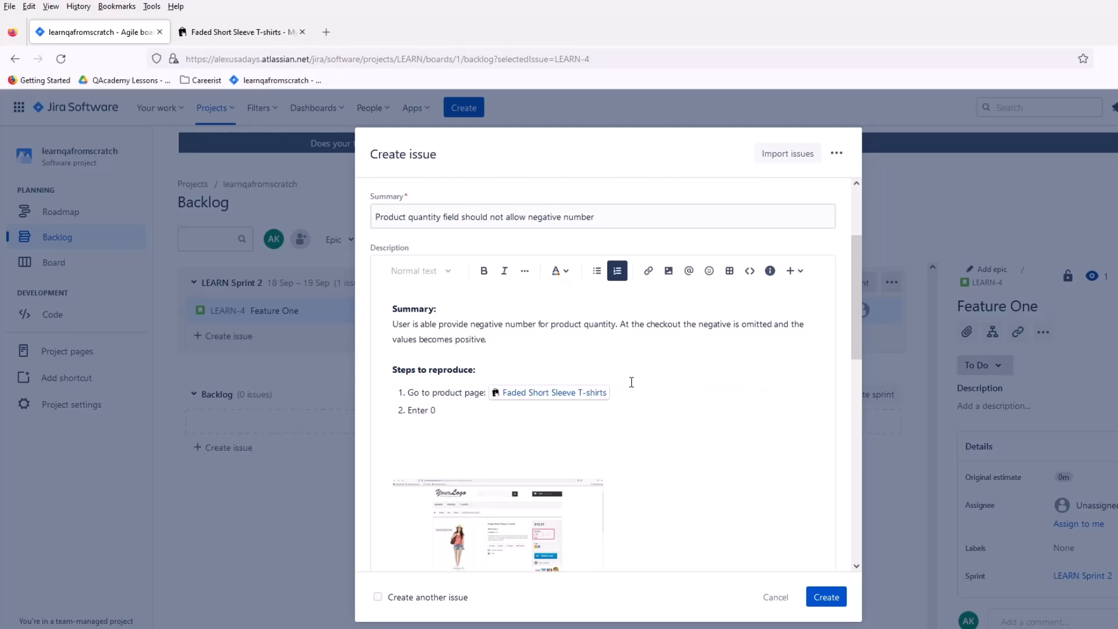
text( 199 quantity amount into)
Step: Complete the second reproduction step with "Quantity field", copying the Quantity label from the T-shirt product page
scroll(631, 382, up, 2)
click(244, 34)
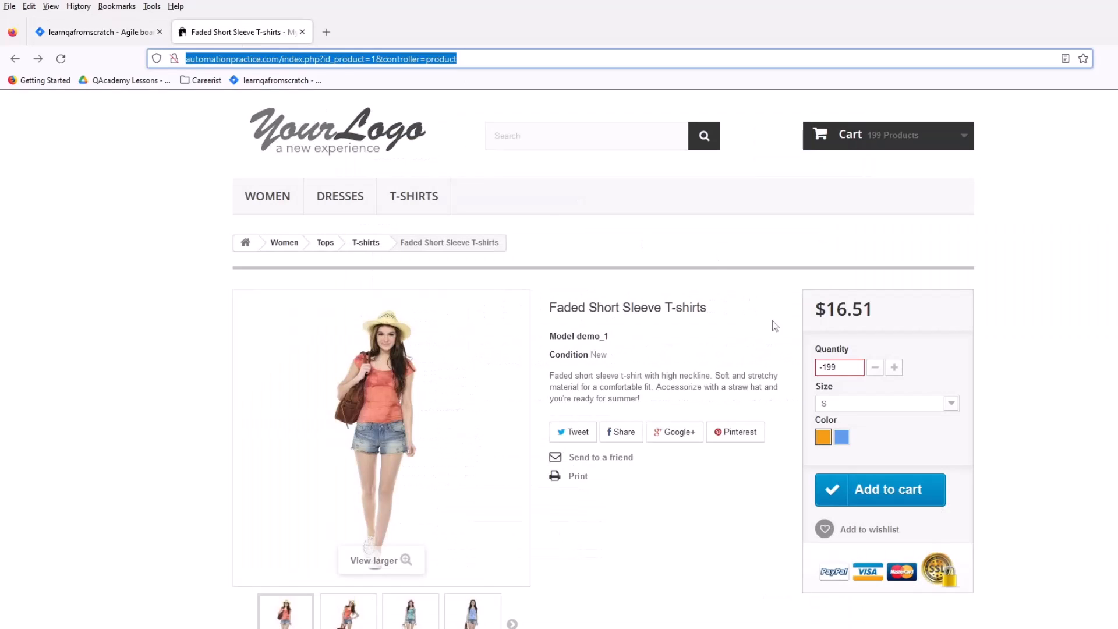
double_click(832, 349)
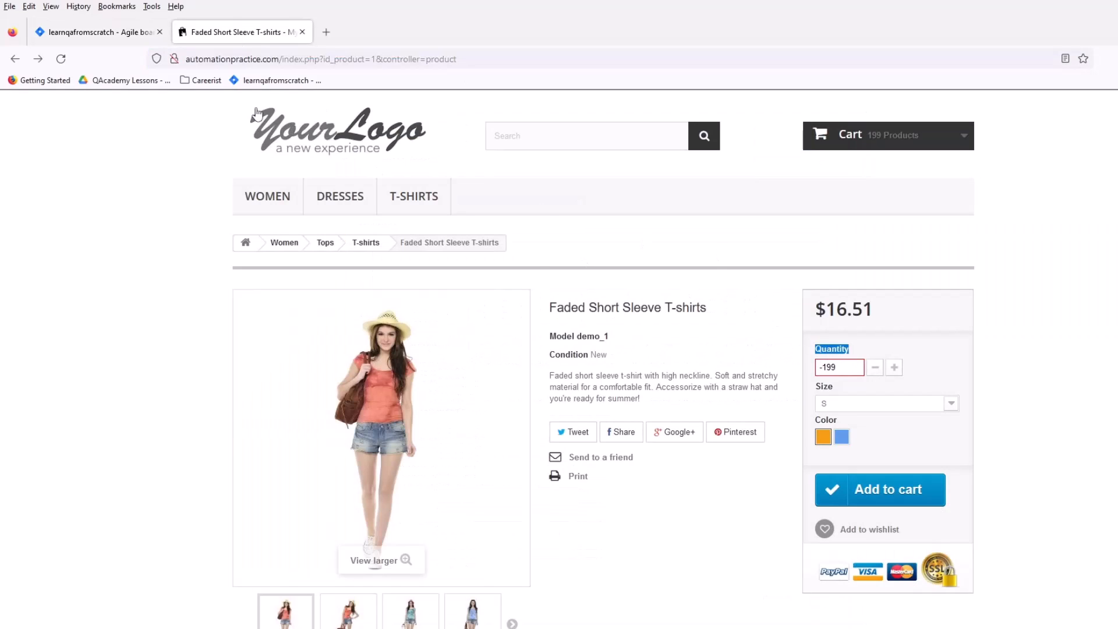
click(120, 34)
key(ctrl+v)
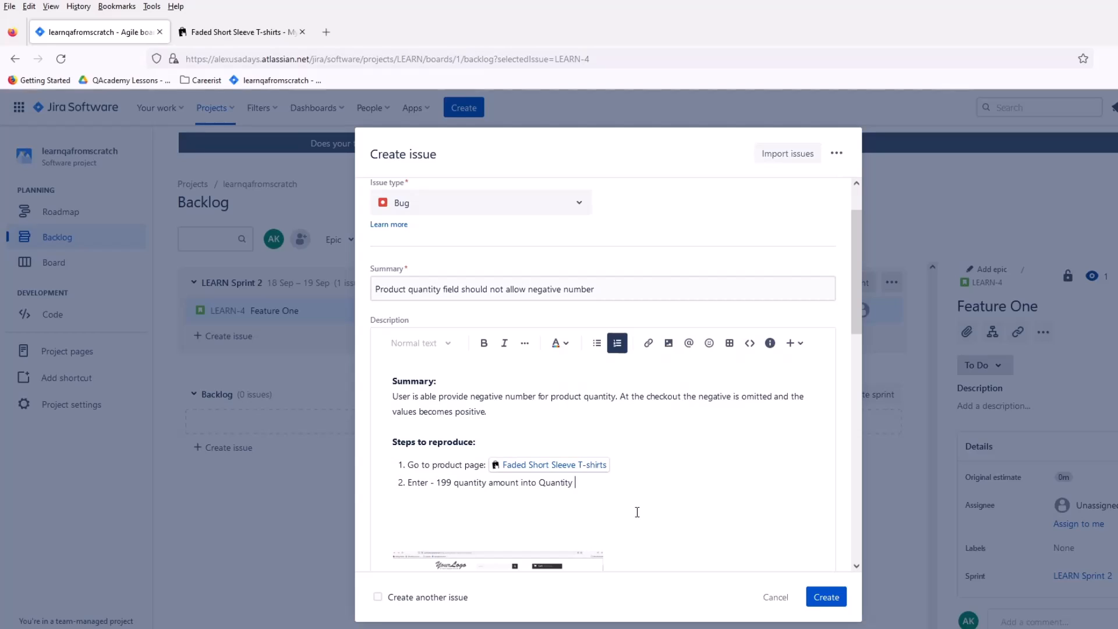
text(field)
Step: Add a third reproduction step reading "Click 'Add to cart' button"
key(Return)
text(3)
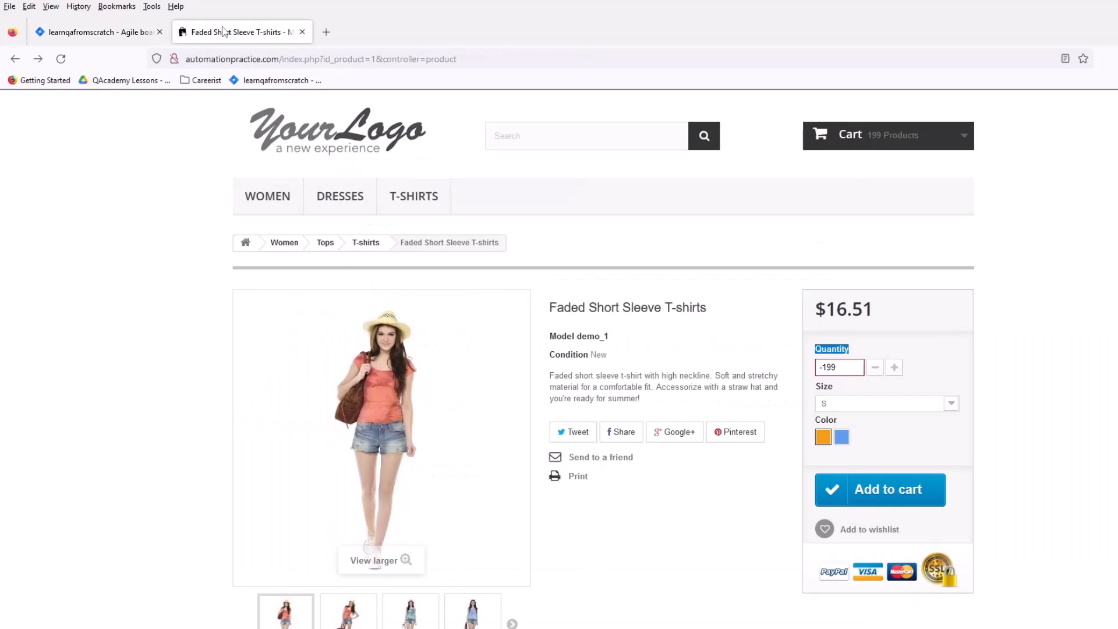
click(227, 32)
click(99, 32)
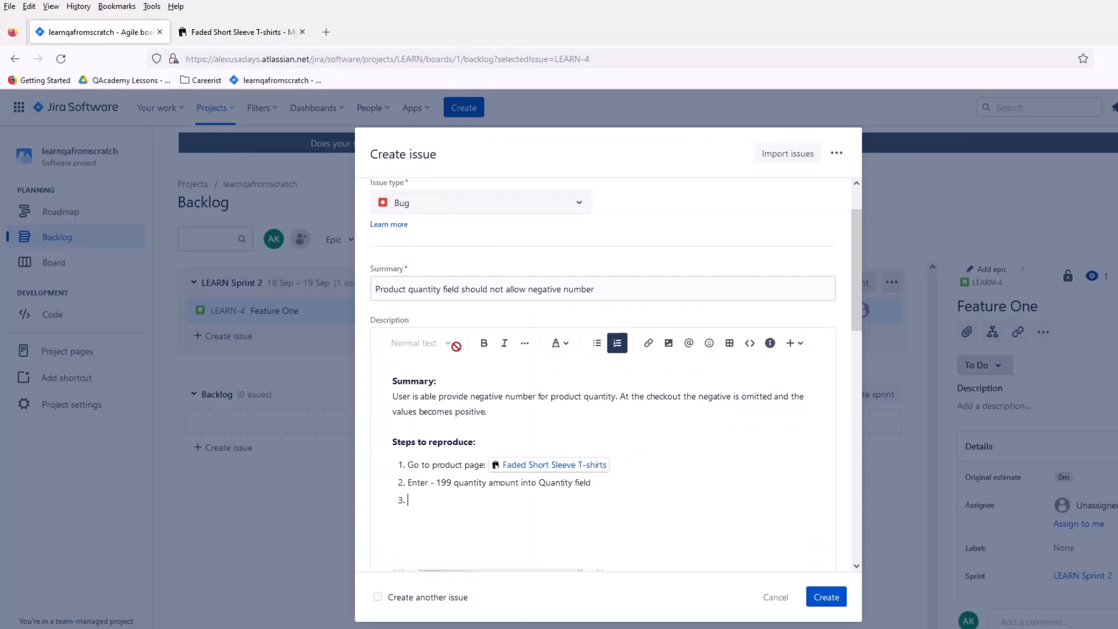
text(Click Add)
key(BackSpace)
key(BackSpace)
key(BackSpace)
text(")
text(Add to cart)
text(ton)
key(ctrl+v)
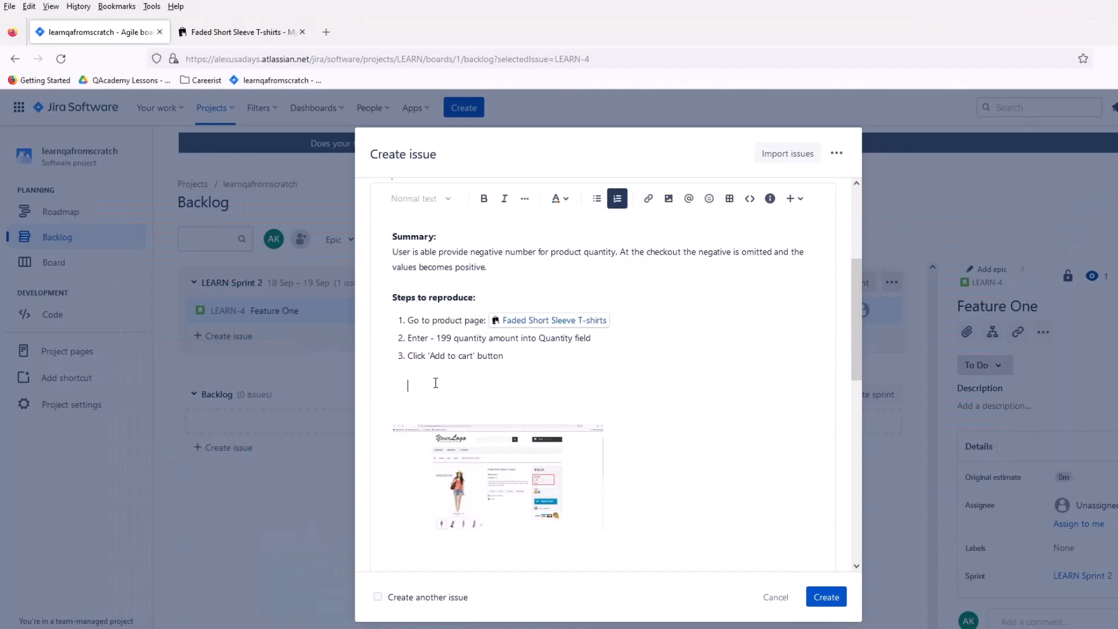
key(BackSpace)
key(BackSpace)
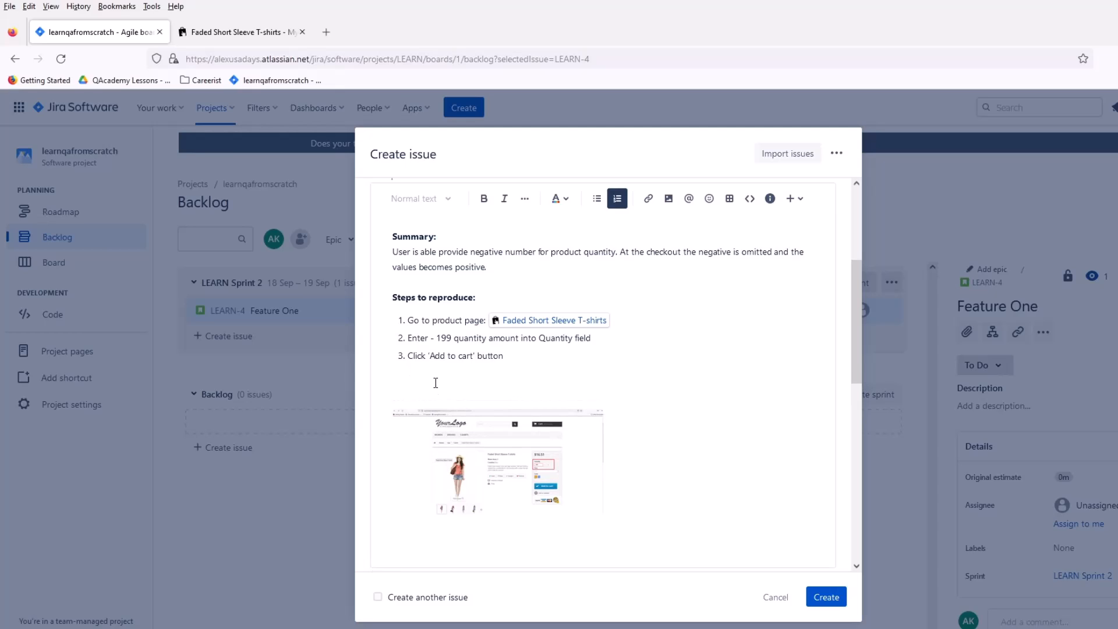
key(Return)
key(Return)
key(BackSpace)
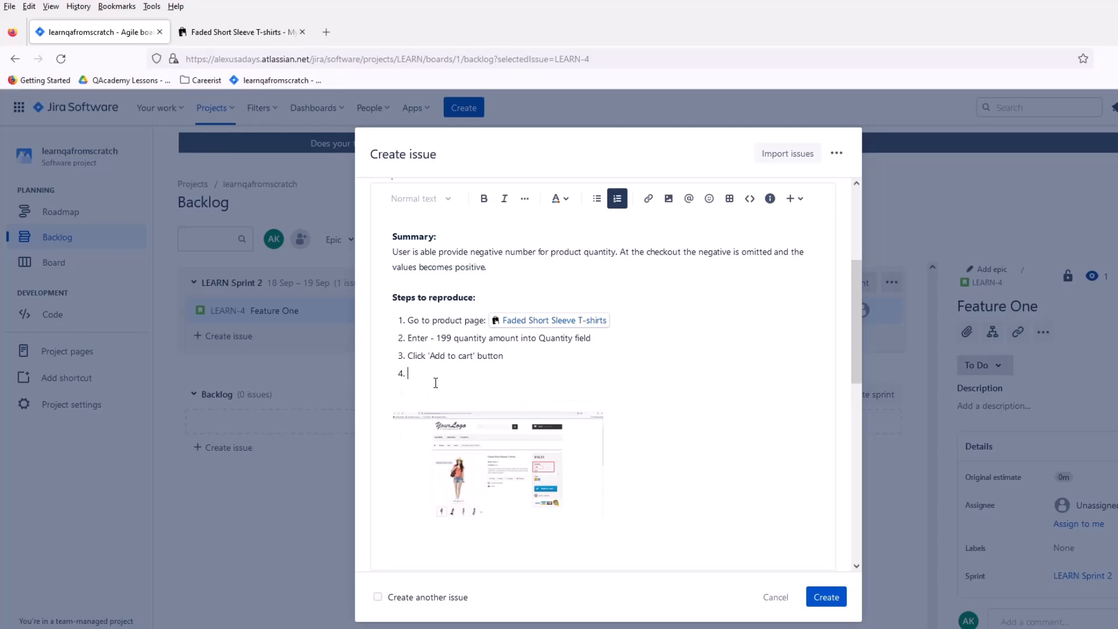
key(Return)
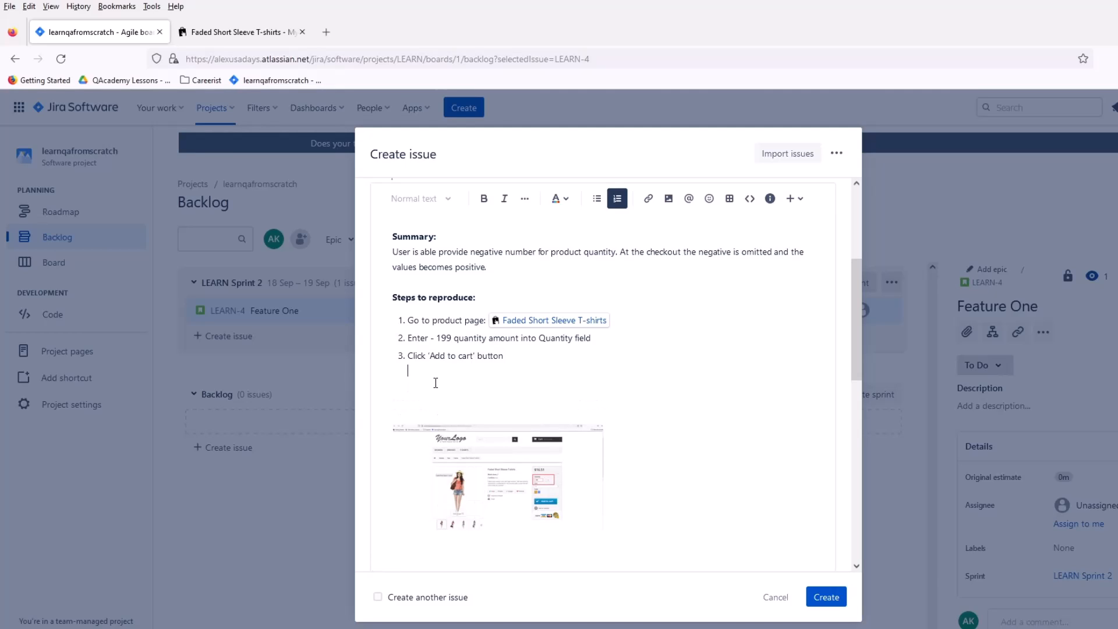
text(Exec)
key(BackSpace)
key(BackSpace)
key(BackSpace)
click(617, 198)
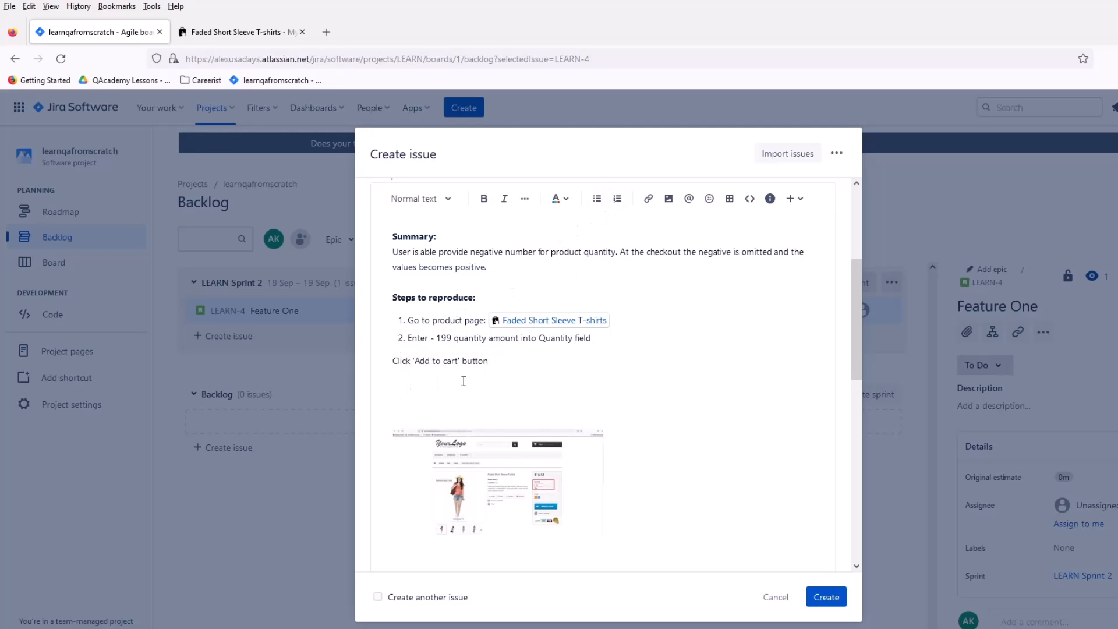
key(ctrl+z)
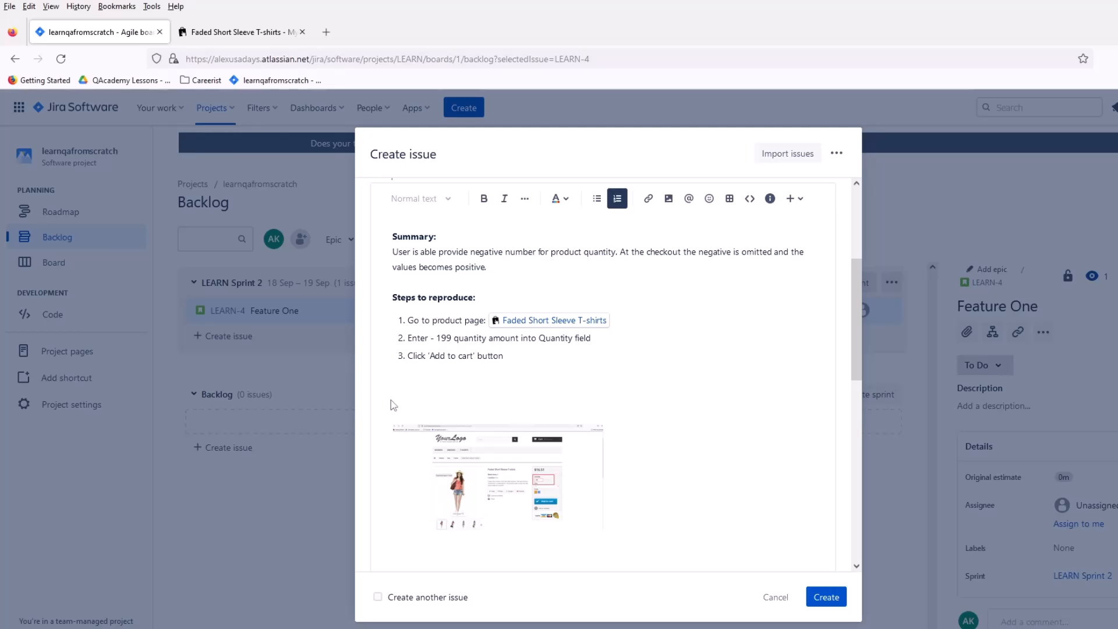
Step: Add a bold "Expected results:" heading below the numbered list, separated from the third step by a blank line
click(411, 396)
key(BackSpace)
key(BackSpace)
key(Return)
key(Return)
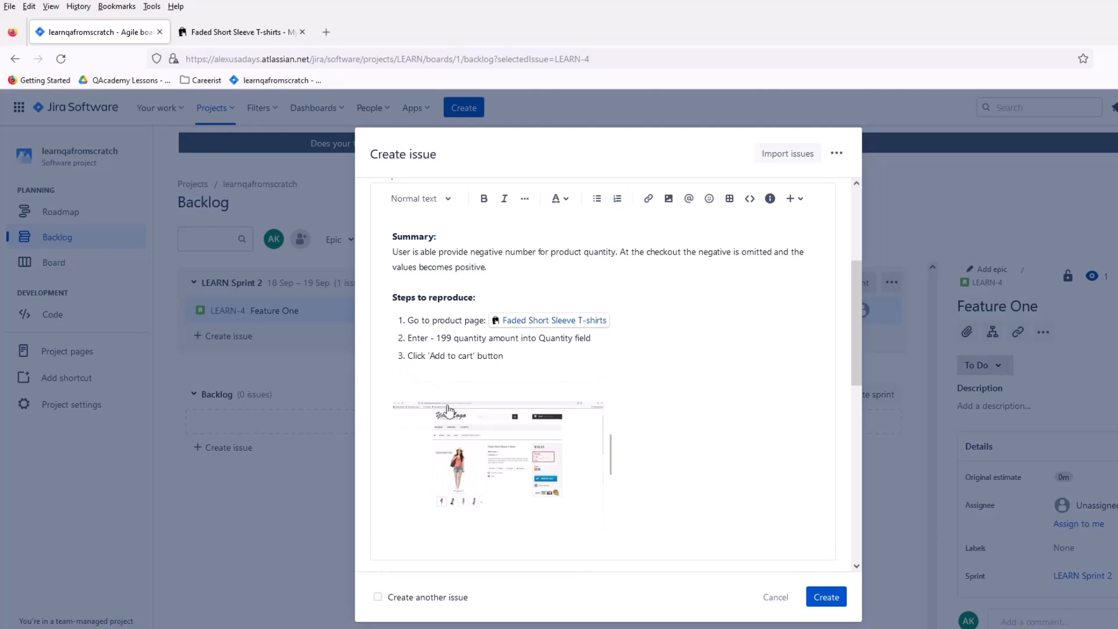
text(Expected results:)
drag(485, 377, 391, 383)
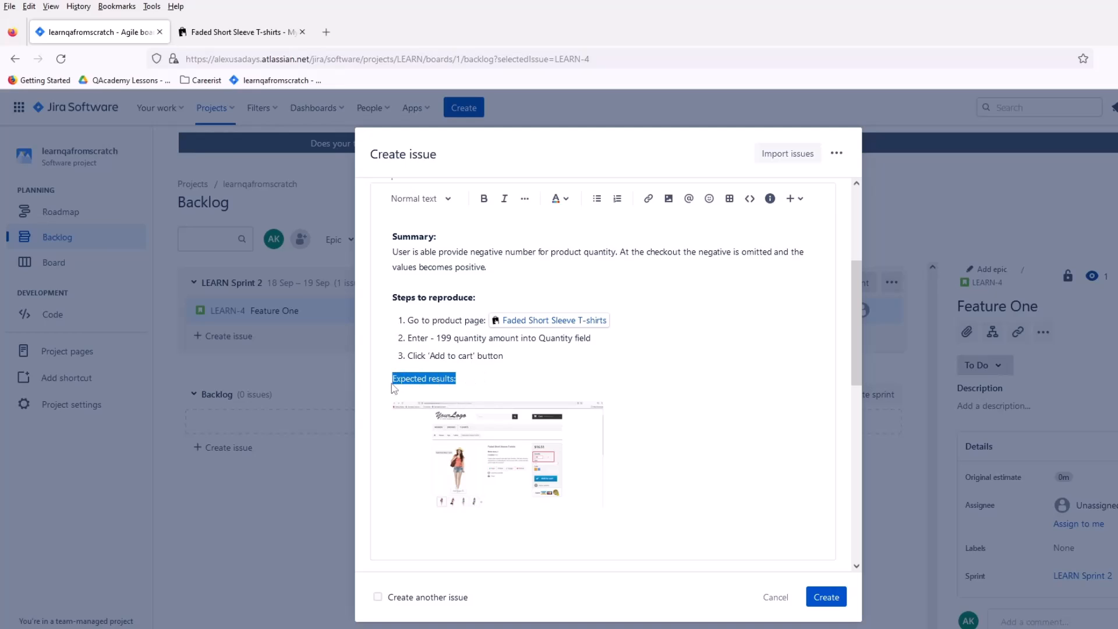
click(484, 198)
click(516, 392)
click(531, 361)
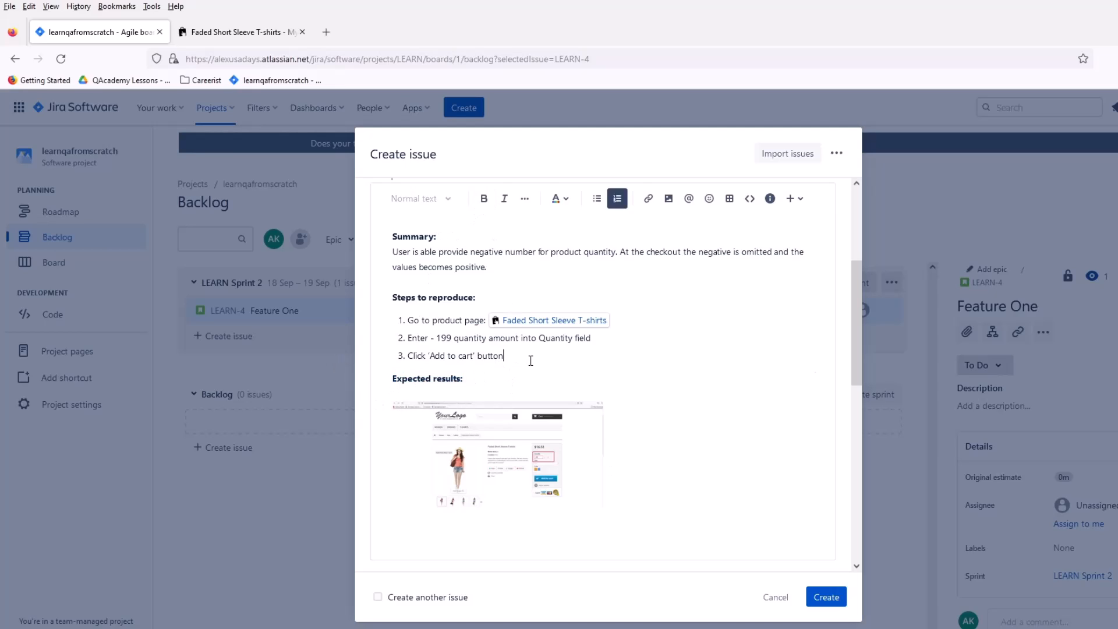
key(shift+Return)
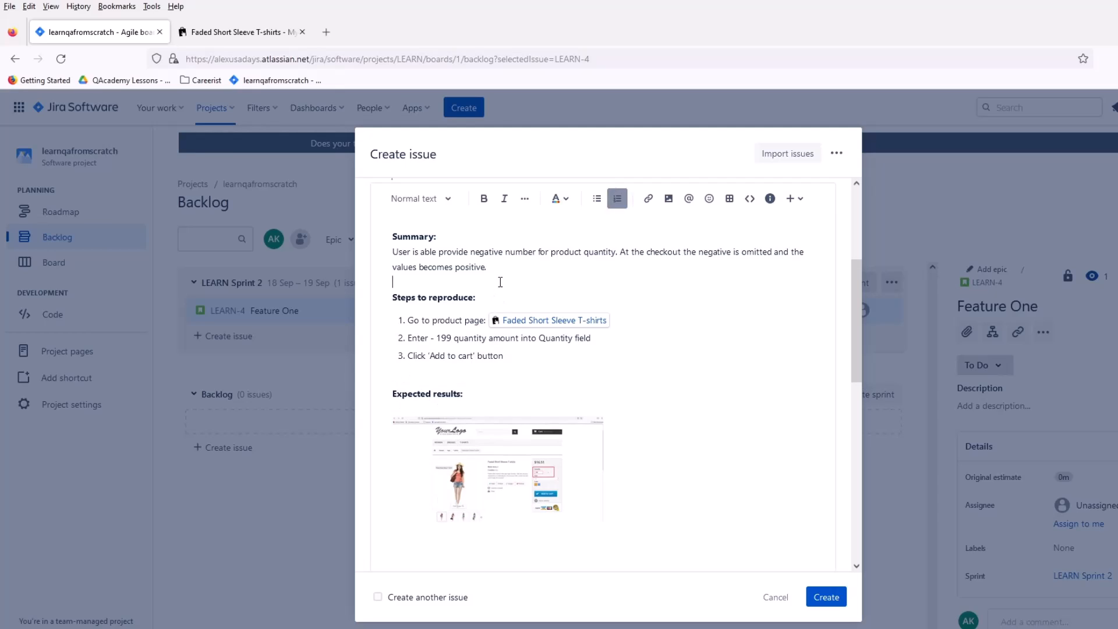
Step: Write "Quantity field should not allow negative input." on a new line below the "Expected results:" heading
click(494, 390)
key(Return)
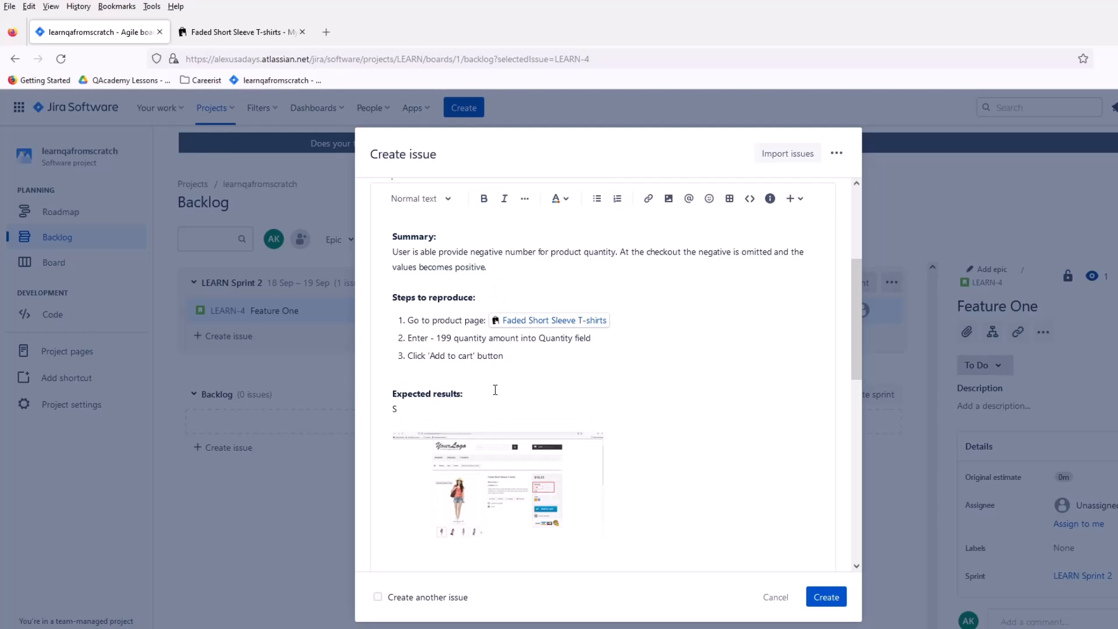
text(Quantity field should not allow negative input.)
Step: Delete the drafted sentence about negative input below the "Expected results:" heading
drag(570, 409, 397, 407)
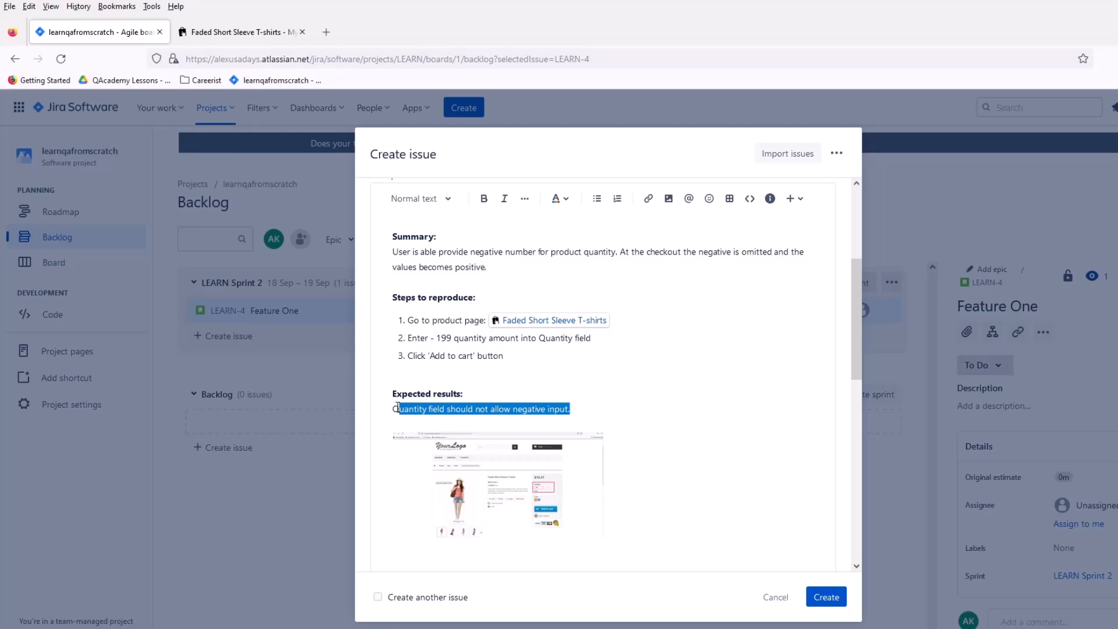
key(BackSpace)
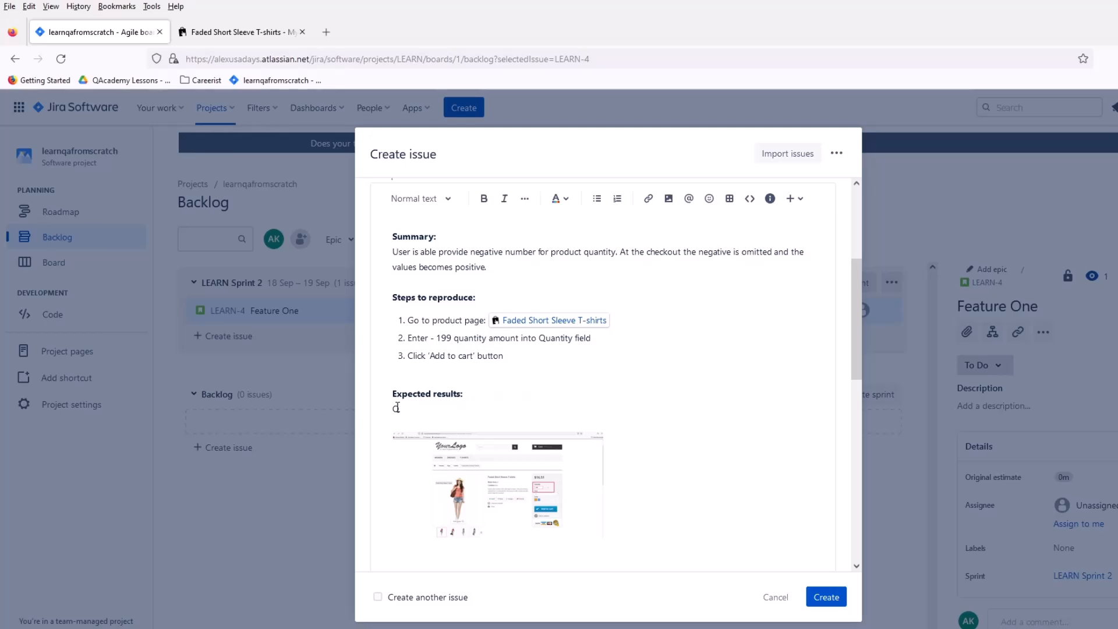
key(BackSpace)
key(BackSpace)
key(BackSpace)
Step: Copy "Quantity field" from the second reproduction step to below "Expected results:" and turn it into plain text without numbering
mouse_move(591, 338)
mouse_down()
mouse_move(536, 338)
mouse_move(592, 338)
mouse_up()
key(ctrl+c)
click(560, 349)
click(493, 381)
key(ctrl+v)
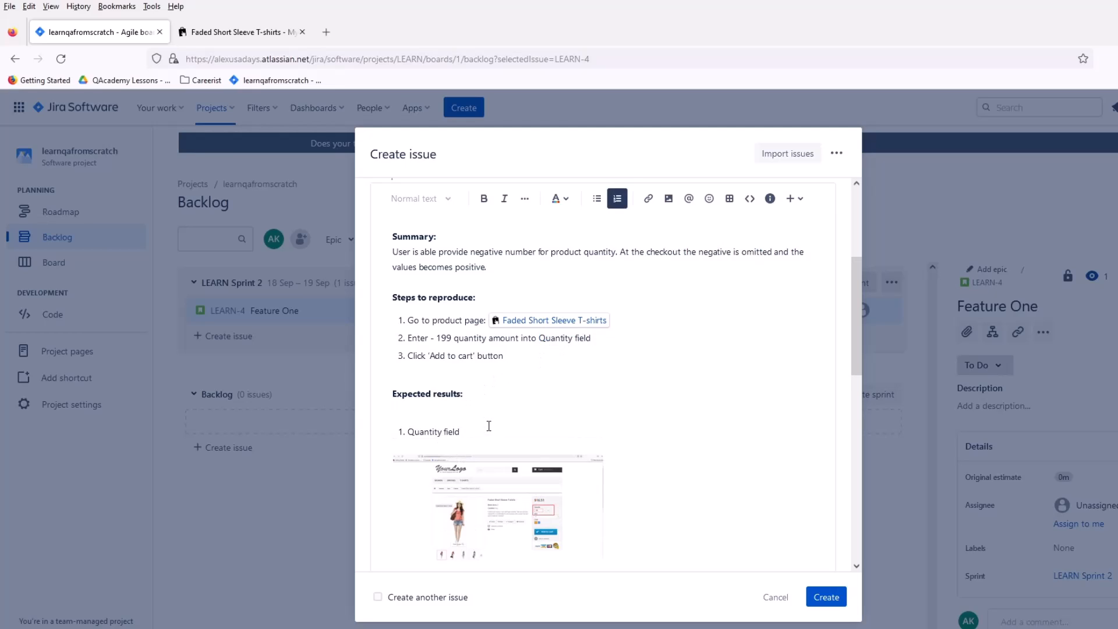
click(408, 431)
key(BackSpace)
key(BackSpace)
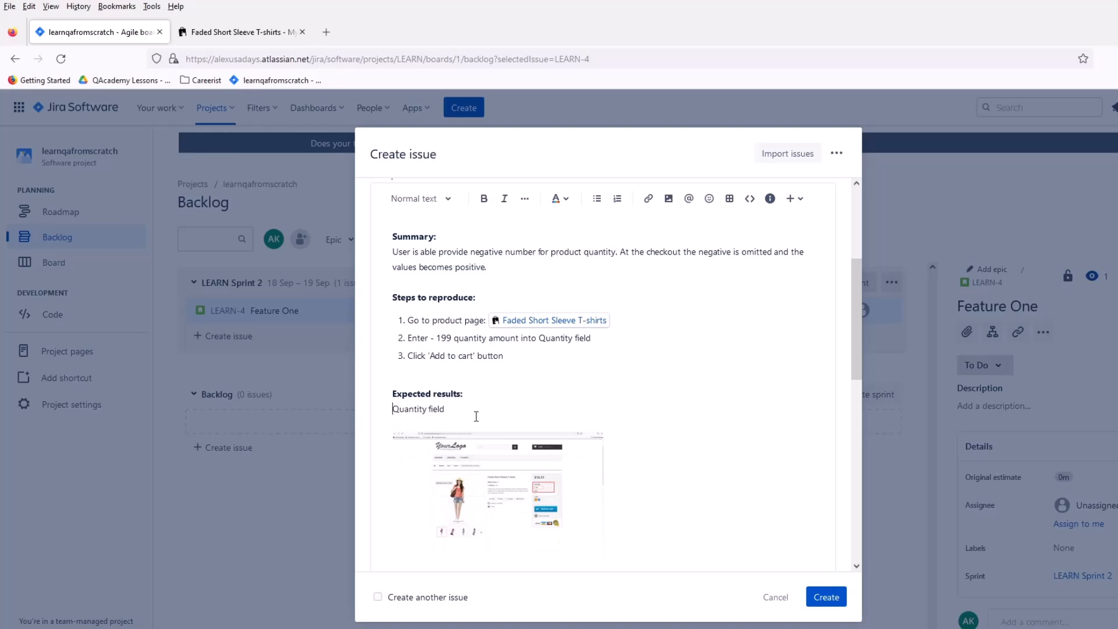
Step: Complete the expected result as "Quantity field should only allow whole numbers from 1 to 100"
click(478, 408)
text(should g)
text(nly allow numbers from 1 to 100)
click(516, 411)
text(whole)
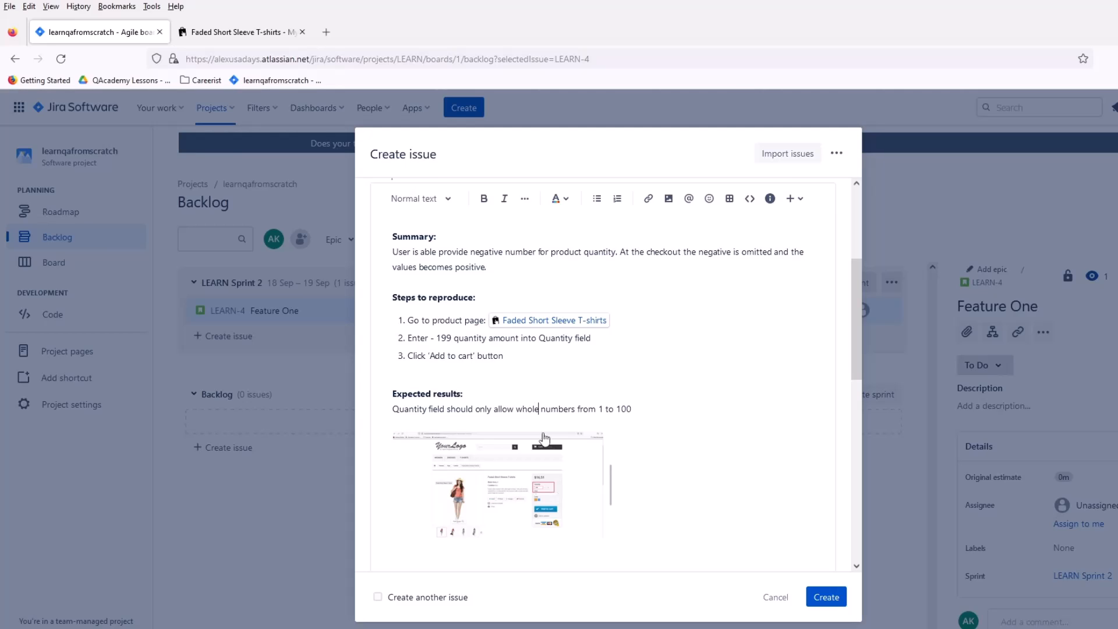
click(653, 414)
Step: Switch to the web shop's T-shirt page, add the product to the cart with quantity 1.5, and close the cart summary
click(233, 32)
key(Tab)
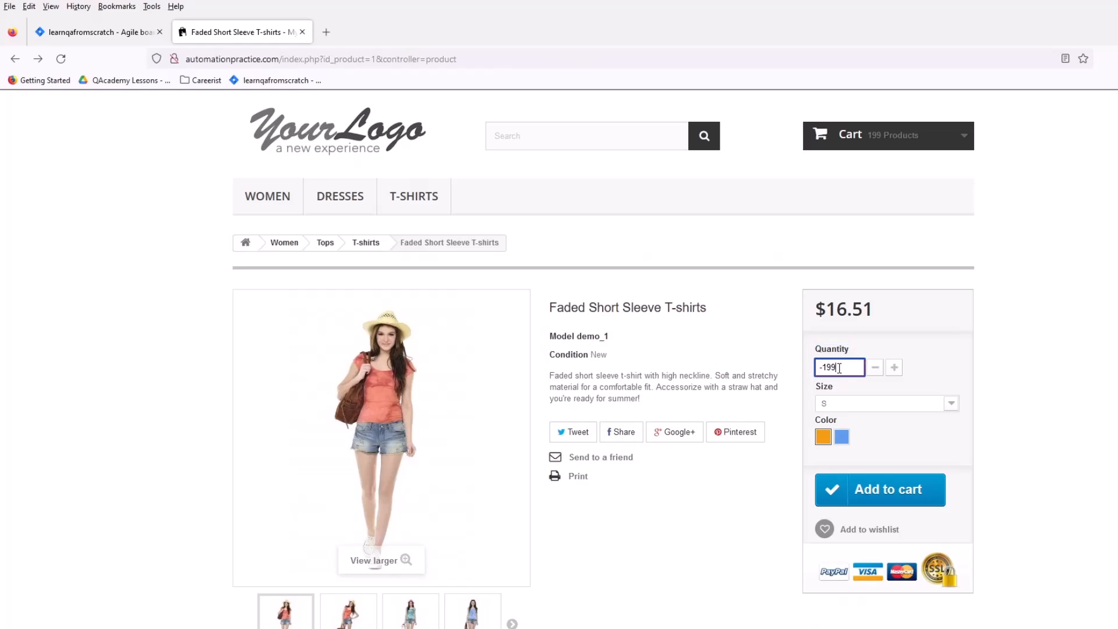
text(1.5)
click(1009, 338)
drag(715, 315, 545, 313)
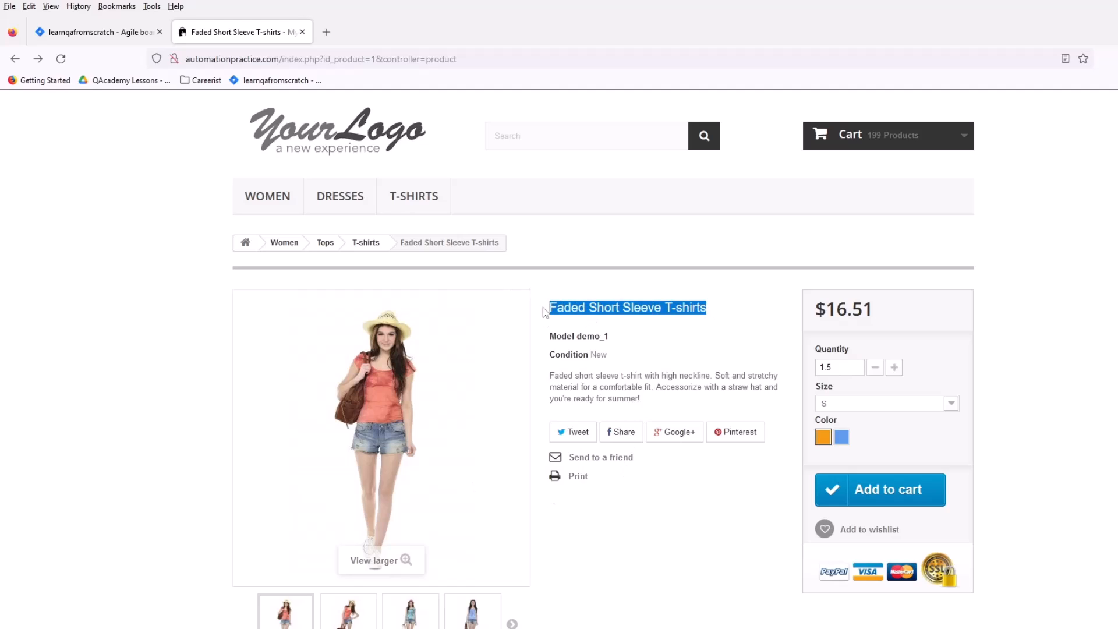
click(612, 308)
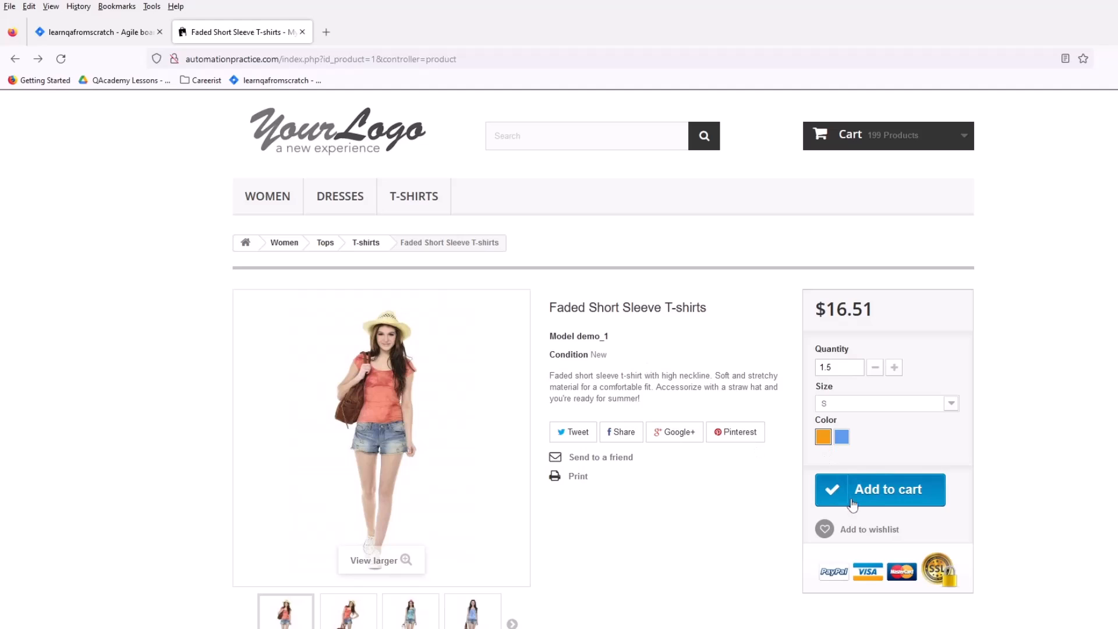
click(891, 504)
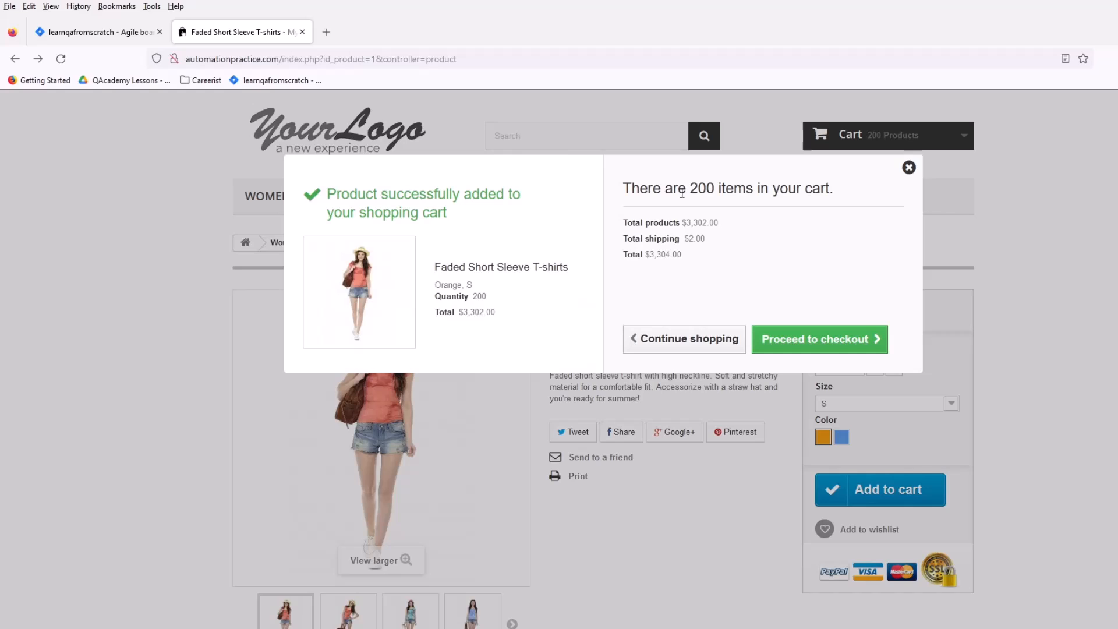
drag(682, 193, 693, 193)
click(909, 167)
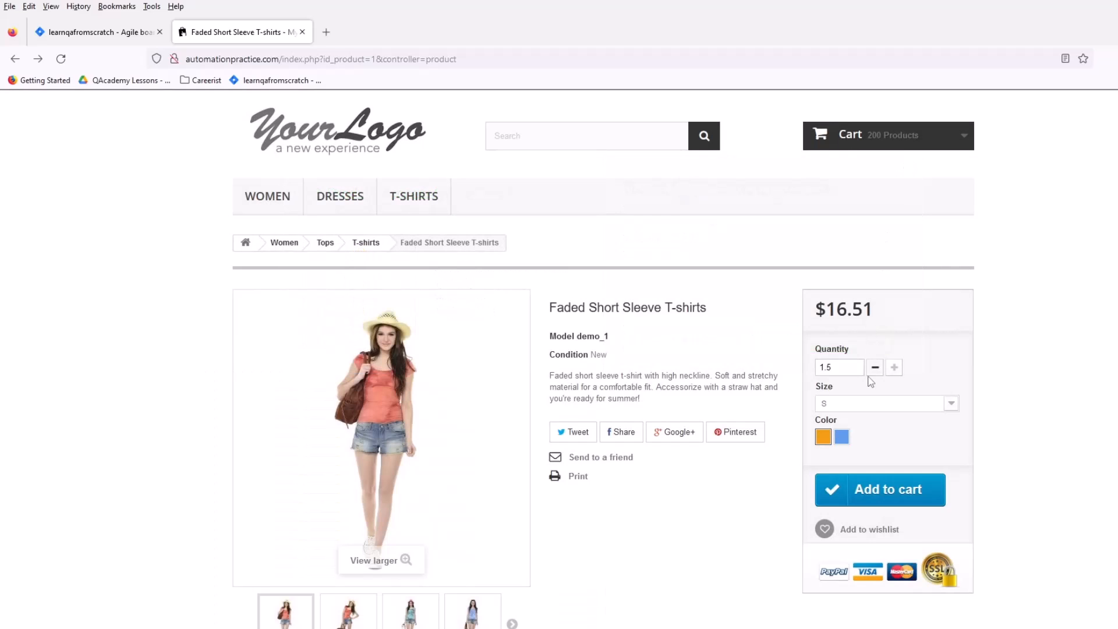
Step: Reduce the T-shirt quantity to 1 and remove the T-shirts from the cart
click(876, 369)
mouse_move(951, 133)
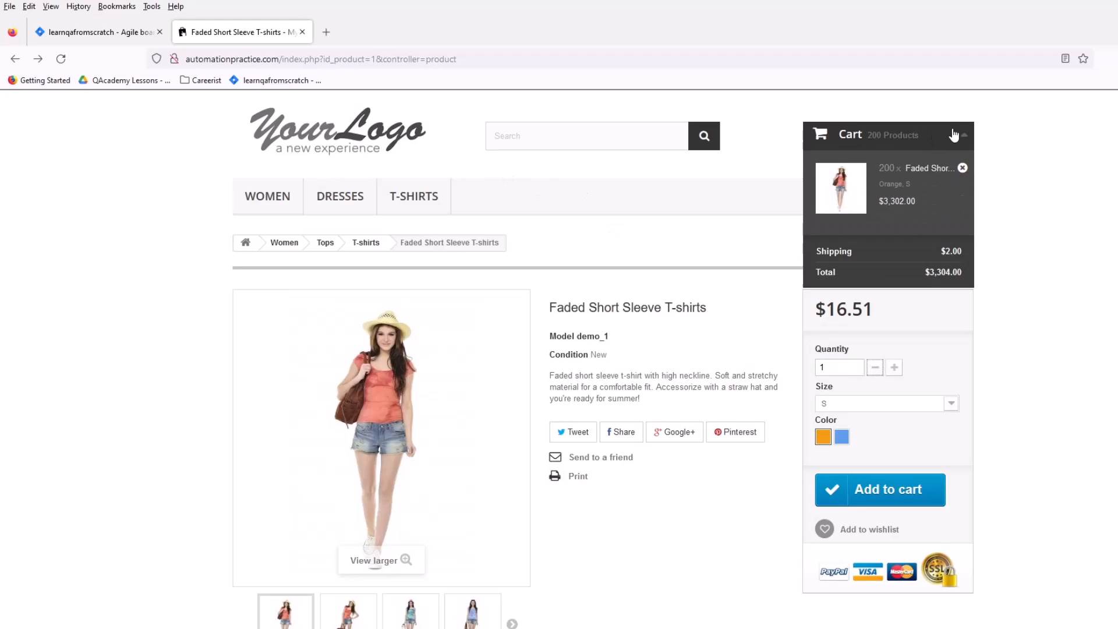
click(962, 169)
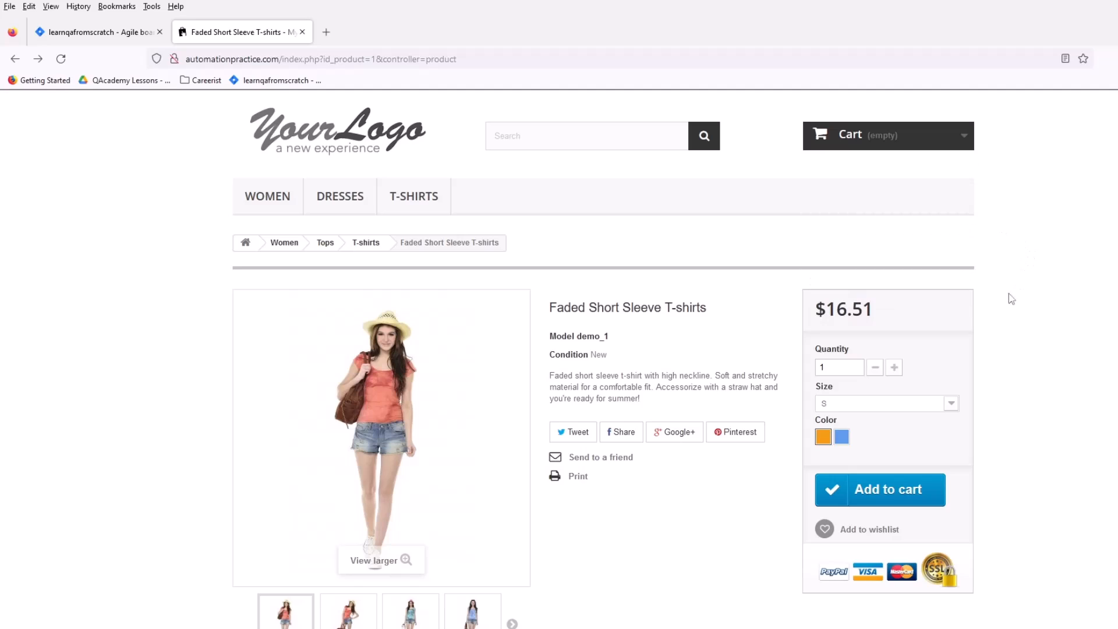
Step: Add the T-shirt to the emptied cart with quantity 1.6, check the item count, and close the cart summary
click(853, 368)
click(854, 368)
text(.2)
click(875, 368)
click(832, 367)
drag(826, 368, 833, 366)
text(6)
key(Return)
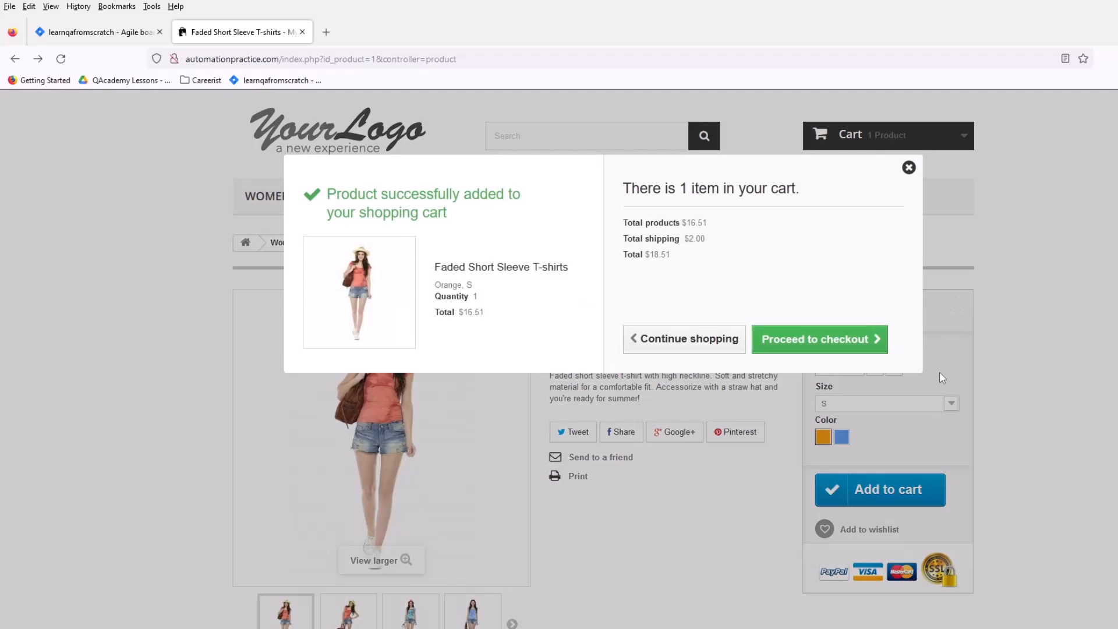
drag(640, 189, 722, 189)
click(908, 168)
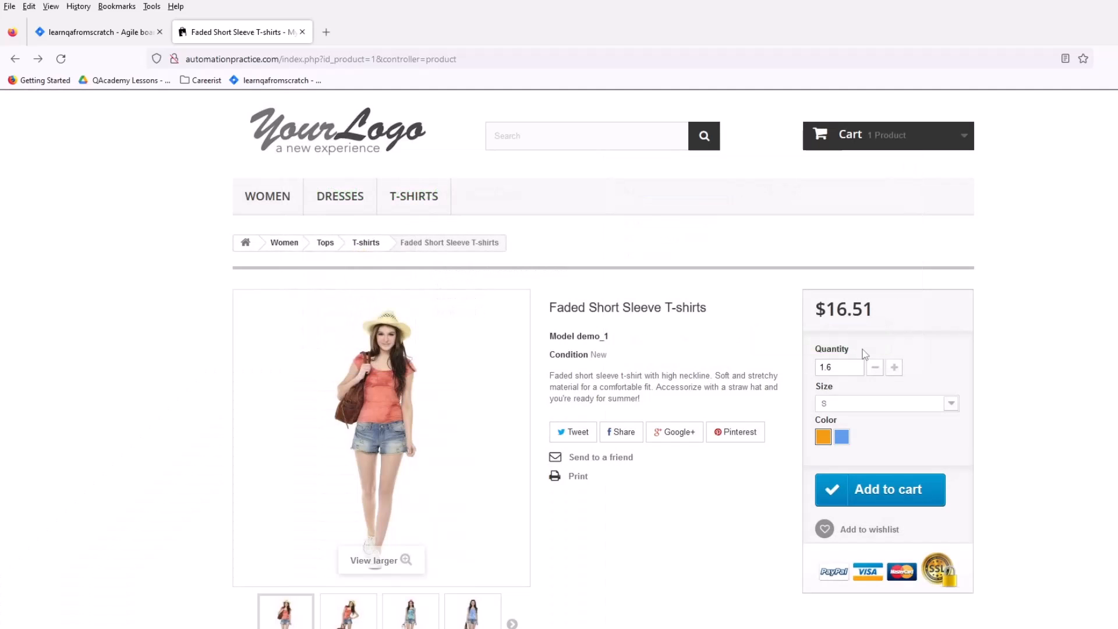
double_click(826, 367)
Step: Return to the Jira issue and add a bold "Actual results:" heading below the expected result, separated by a blank line
click(125, 30)
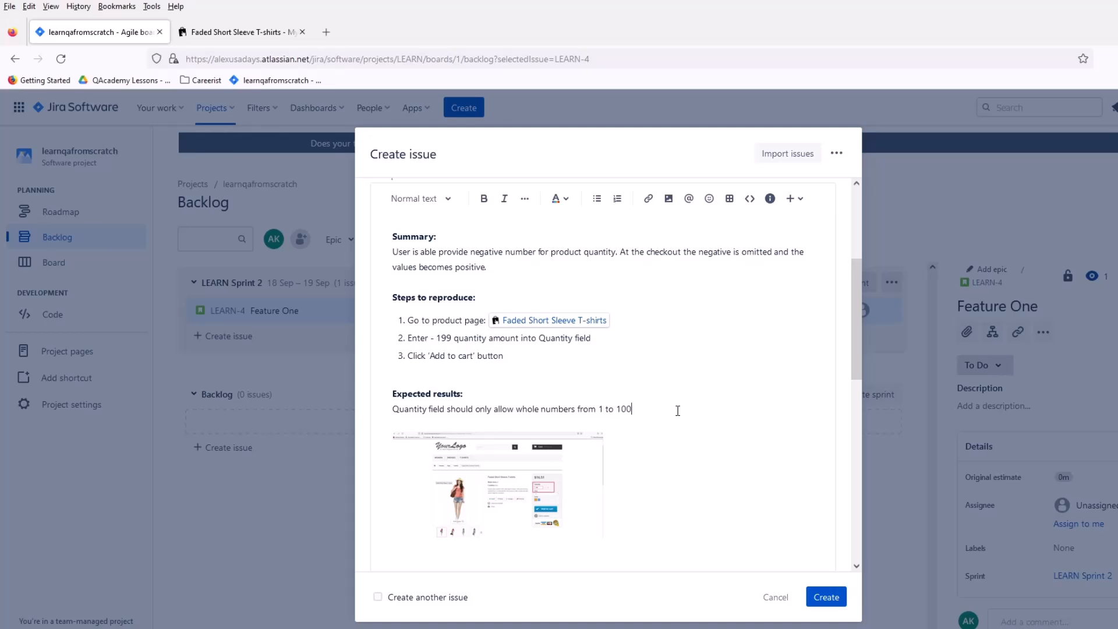
key(Return)
text(A)
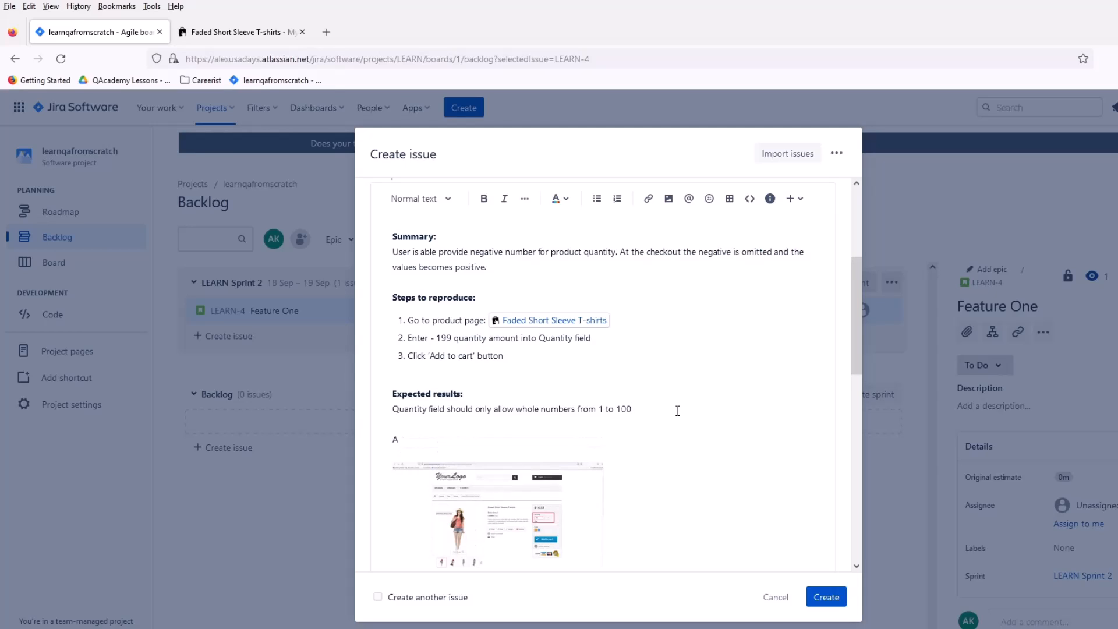
text(ctual results:)
drag(446, 439, 392, 440)
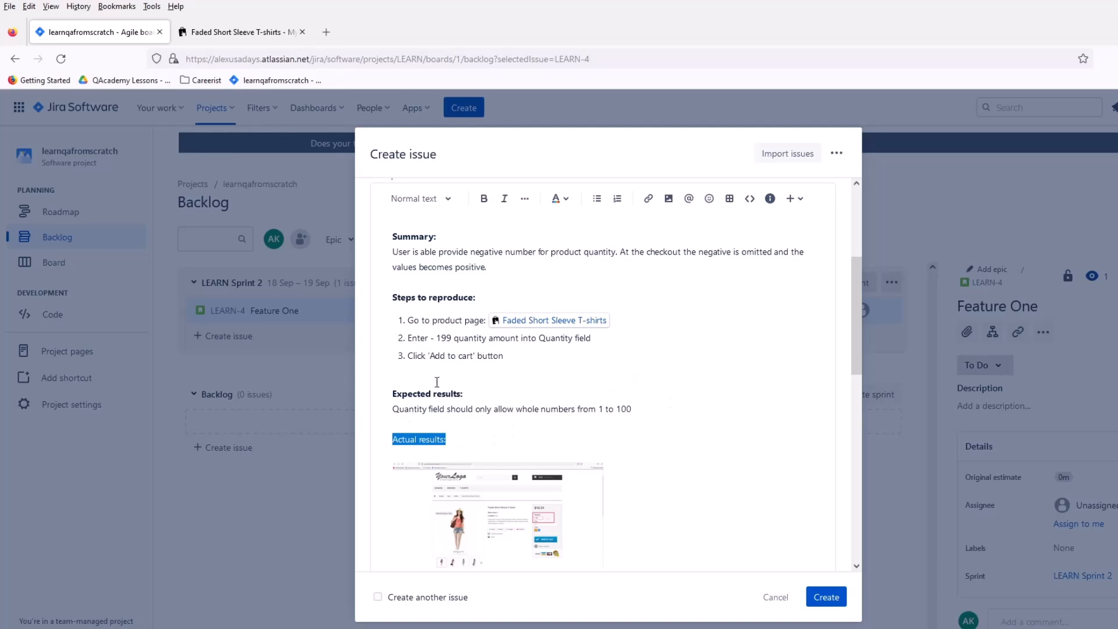
click(484, 199)
click(474, 453)
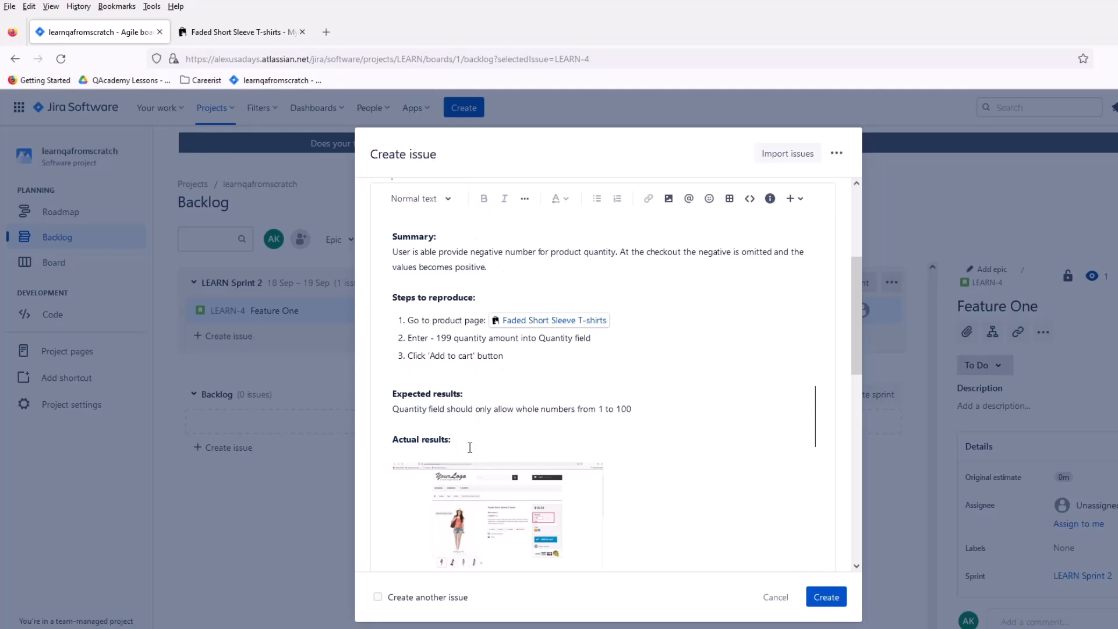
Step: Start the text directly below the "Actual results:" heading with "User was able to" in regular weight
key(Return)
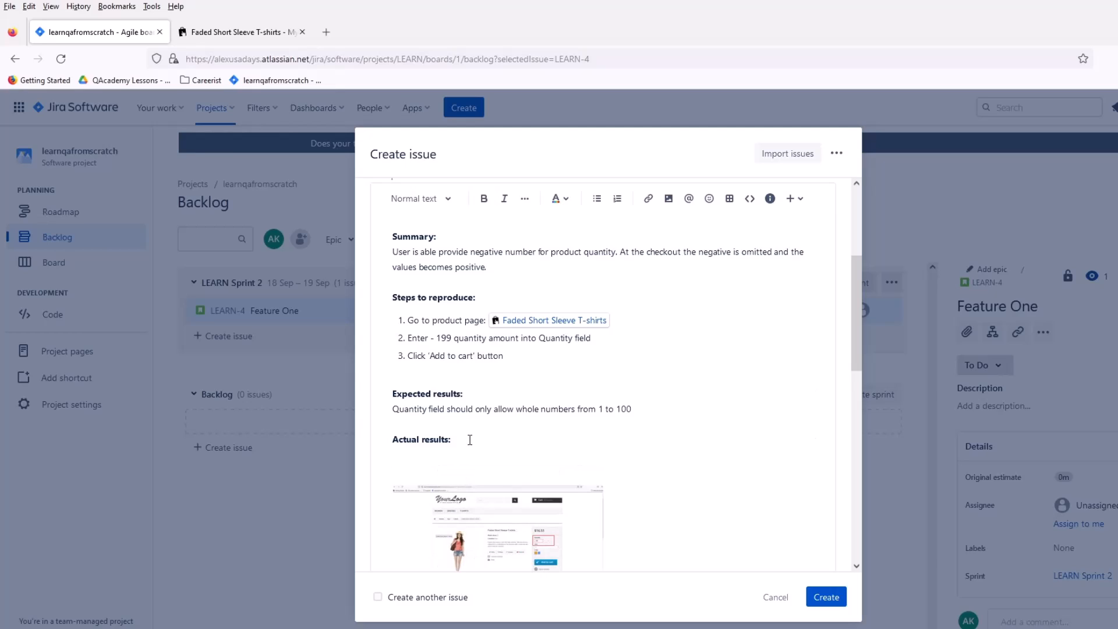
text(U)
key(BackSpace)
key(BackSpace)
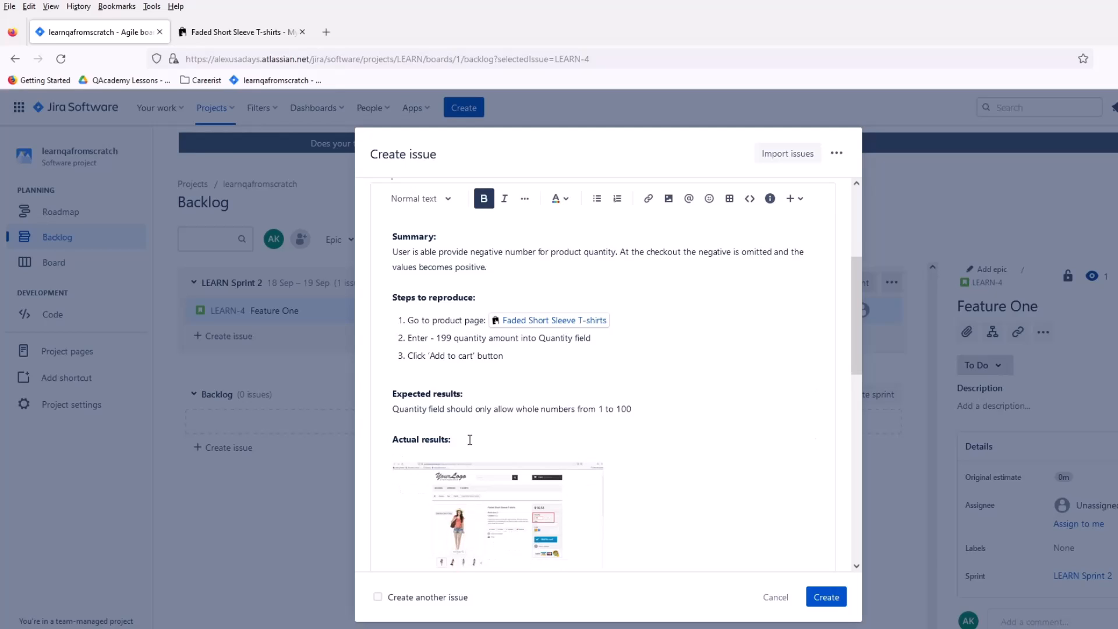
text(User wasn)
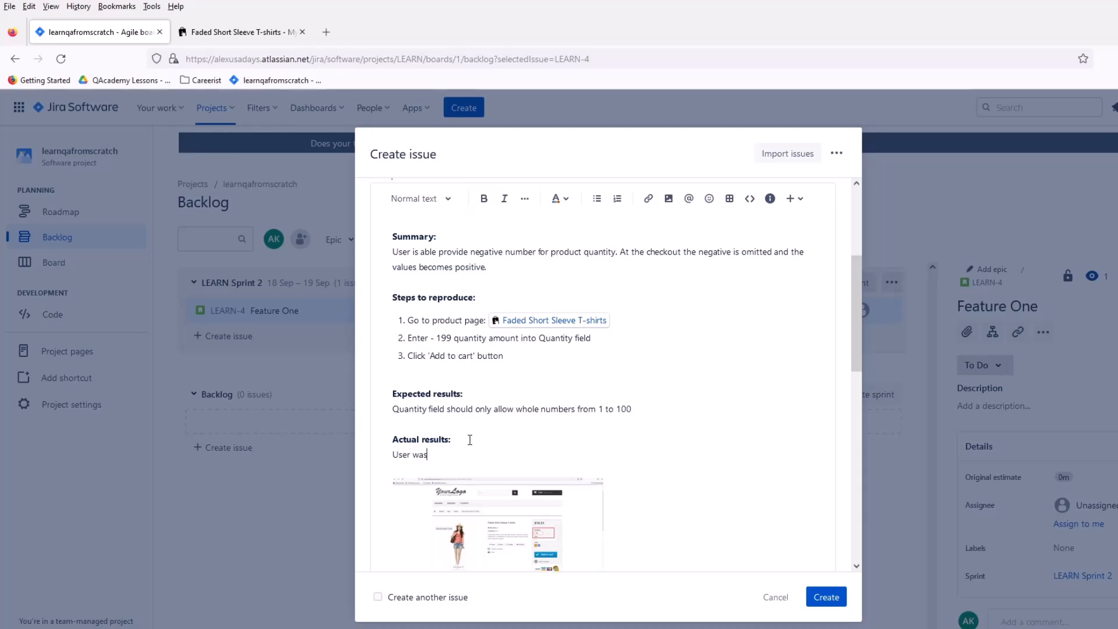
key(BackSpace)
text(able t o)
key(BackSpace)
key(BackSpace)
key(BackSpace)
key(BackSpace)
text(to initiate)
key(BackSpace)
key(BackSpace)
text(t)
key(BackSpace)
key(BackSpace)
key(BackSpace)
key(BackSpace)
key(BackSpace)
key(BackSpace)
key(BackSpace)
Step: Complete the actual results sentence with "add negative number to quantity field and initiate add to cart."
text(add me)
key(BackSpace)
key(BackSpace)
text(negative nu,mmber to q)
text(uantity)
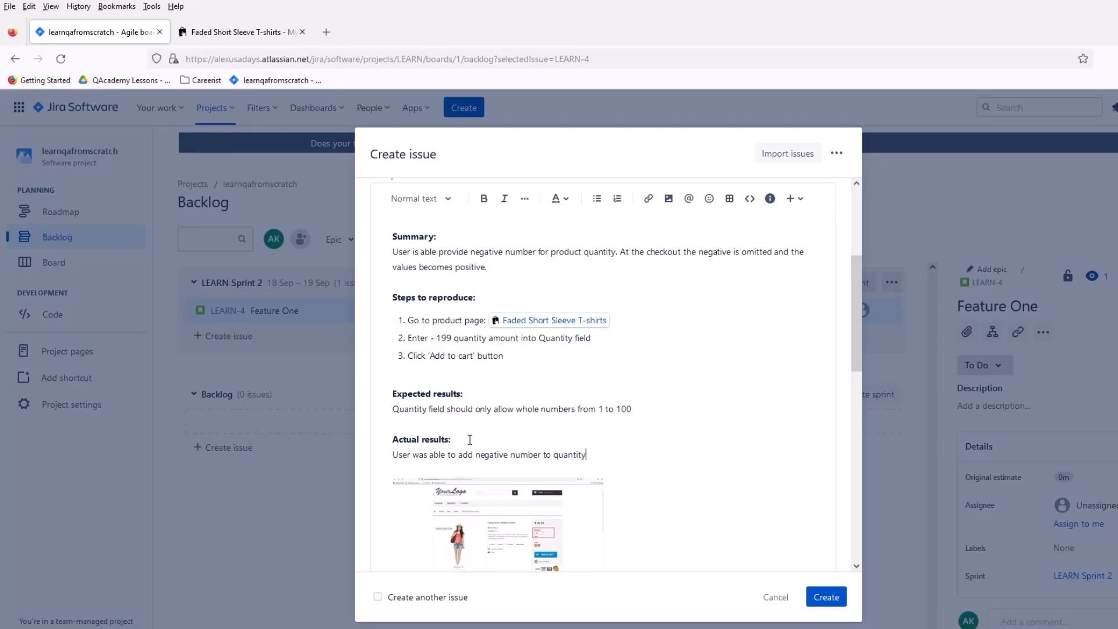
text( field and iniate add to cart.)
Step: Correct the misspelled word before "add to cart" in the actual results to "initiate"
right_click(630, 455)
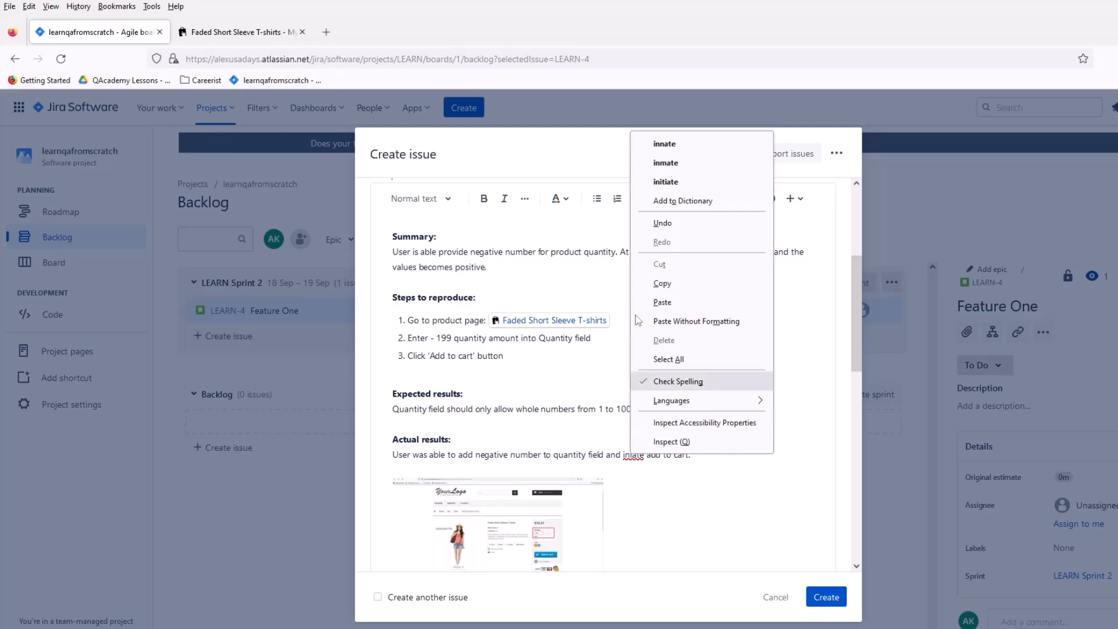
click(664, 180)
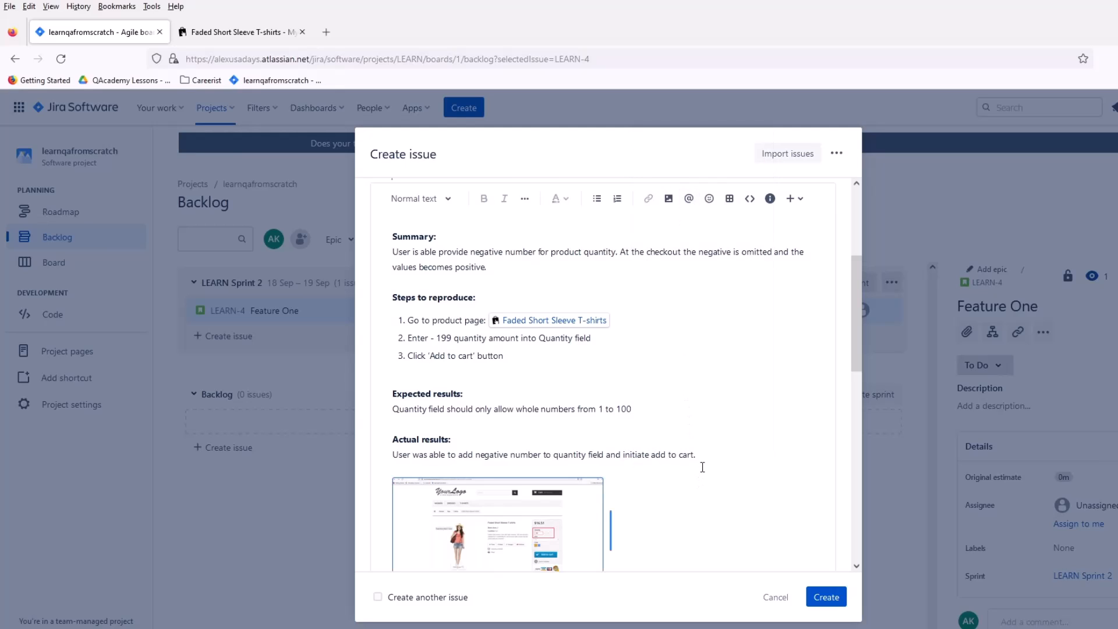
click(732, 435)
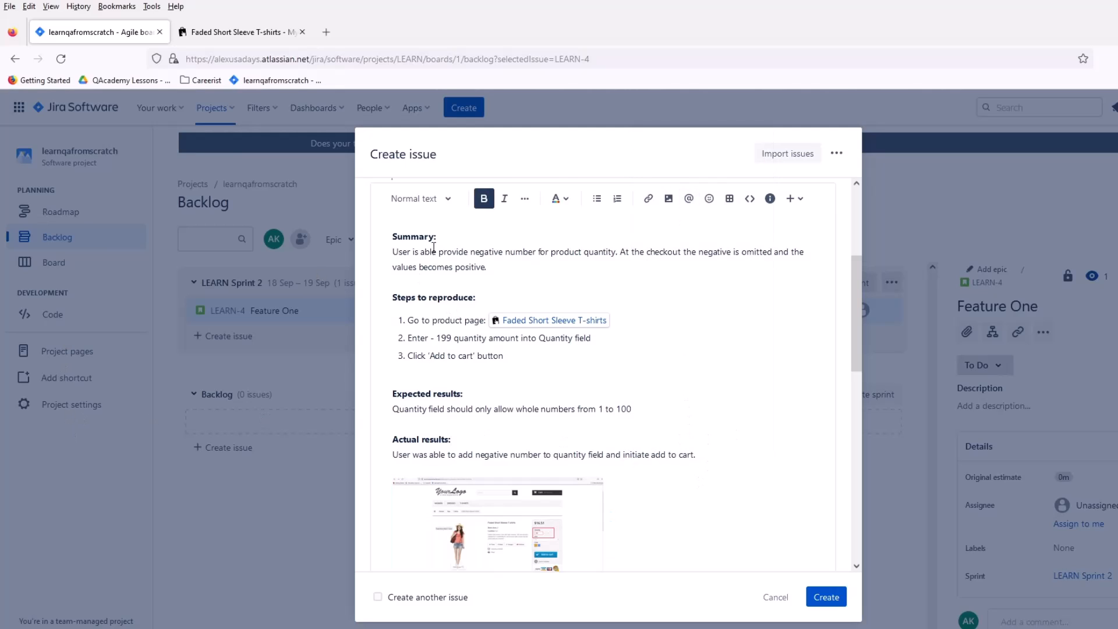
Step: Review the issue form from the summary and description down to the assignee, sprint, attachment, linked issues and flagged fields
scroll(433, 248, up, 4)
scroll(438, 418, down, 2)
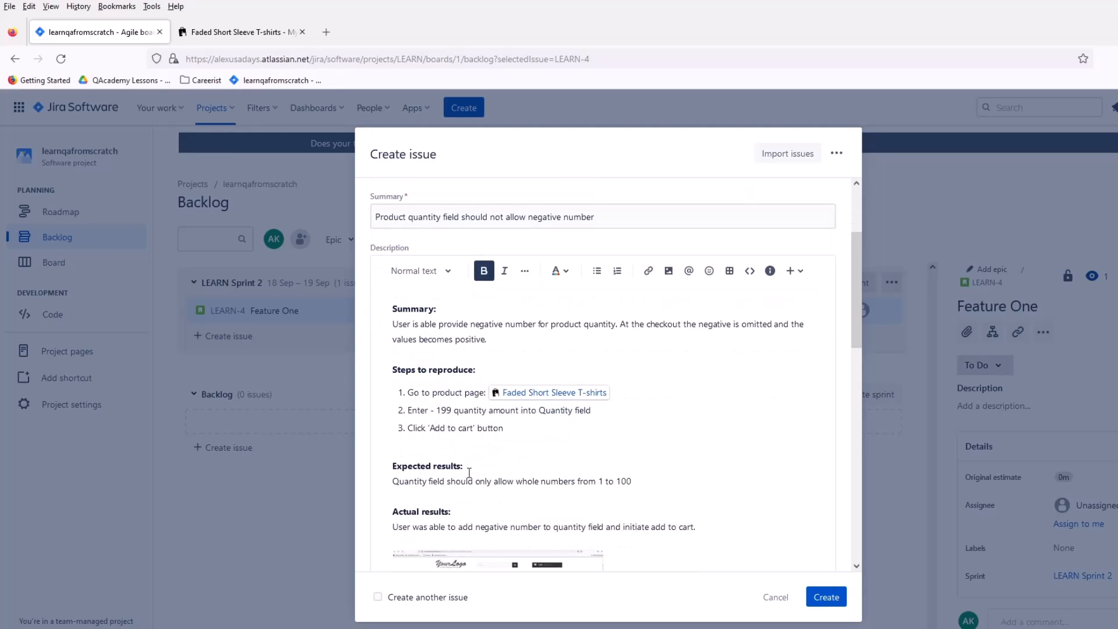
scroll(469, 473, down, 4)
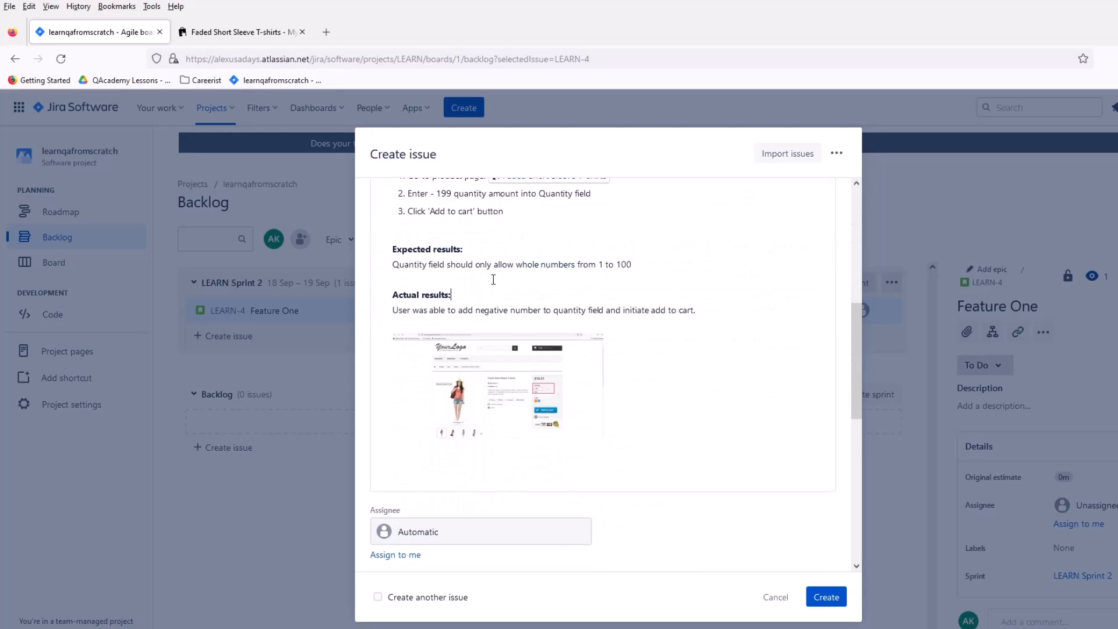
scroll(550, 423, down, 5)
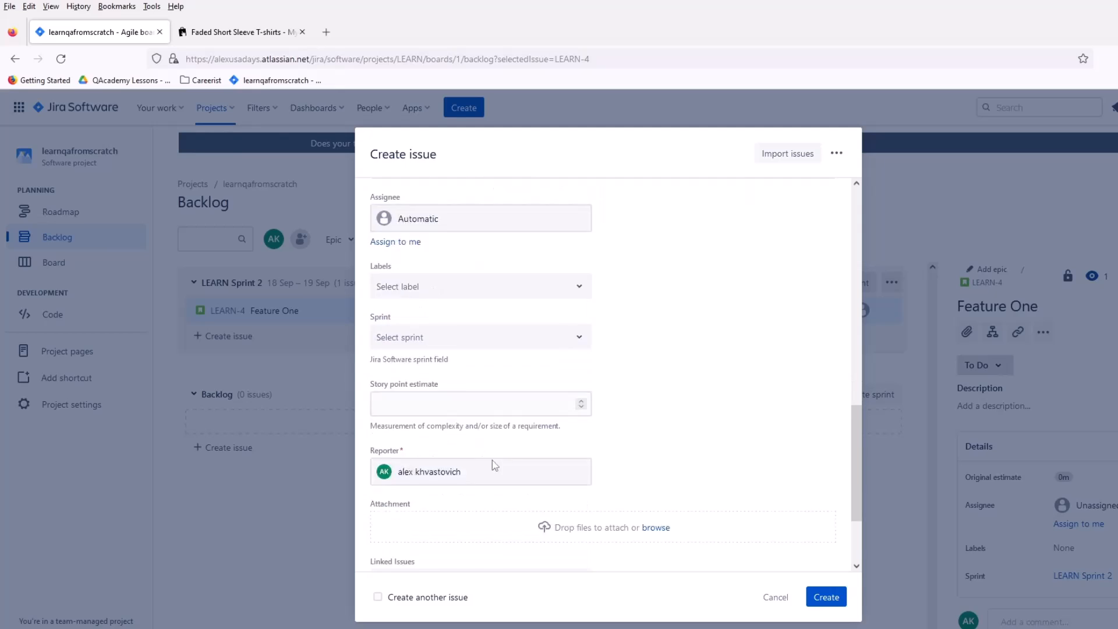
scroll(495, 464, down, 2)
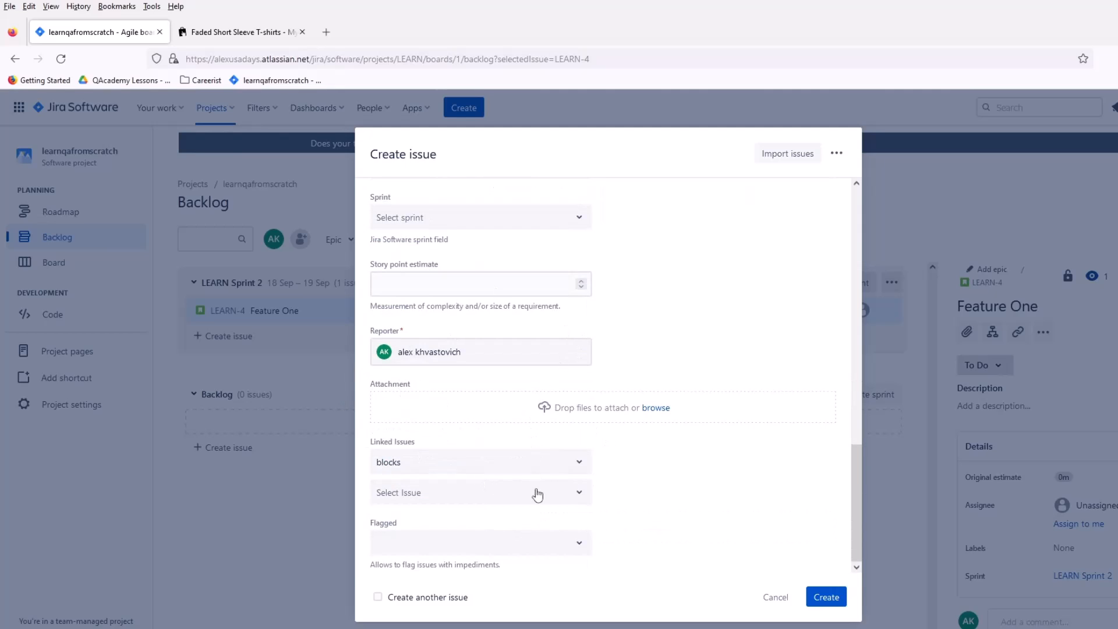
scroll(491, 429, up, 7)
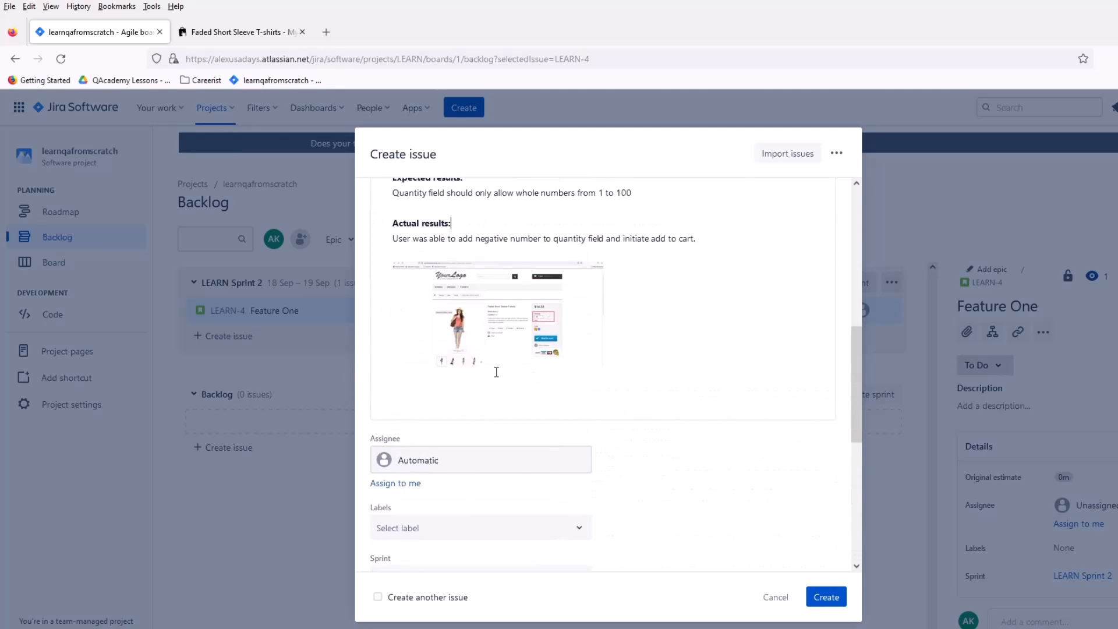
scroll(497, 372, up, 3)
scroll(466, 390, down, 4)
scroll(444, 394, up, 4)
scroll(515, 457, down, 4)
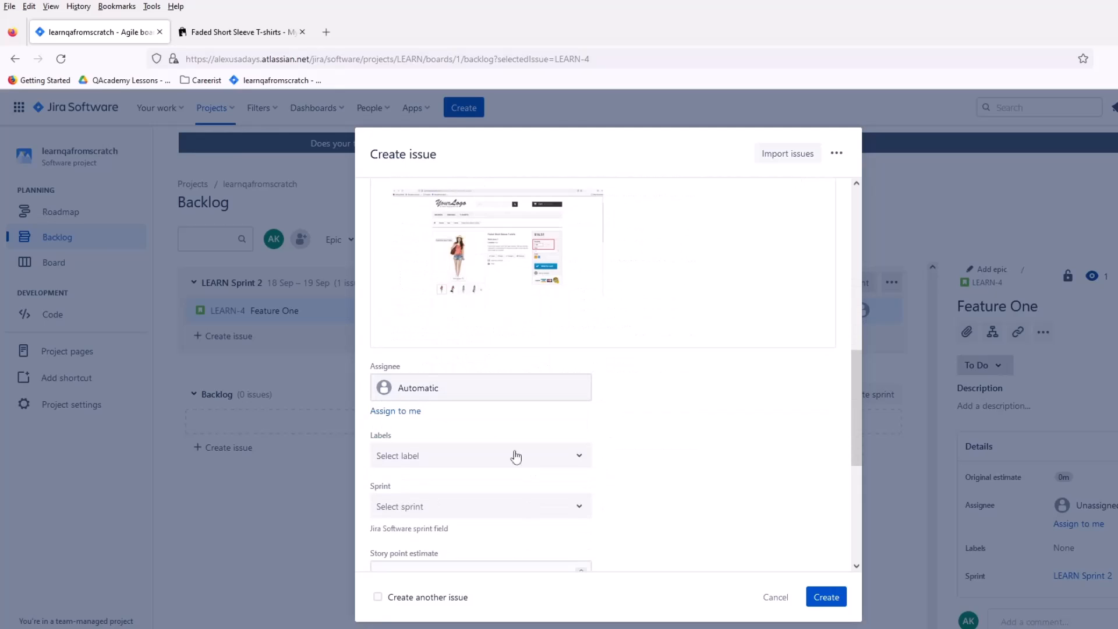
scroll(463, 485, down, 1)
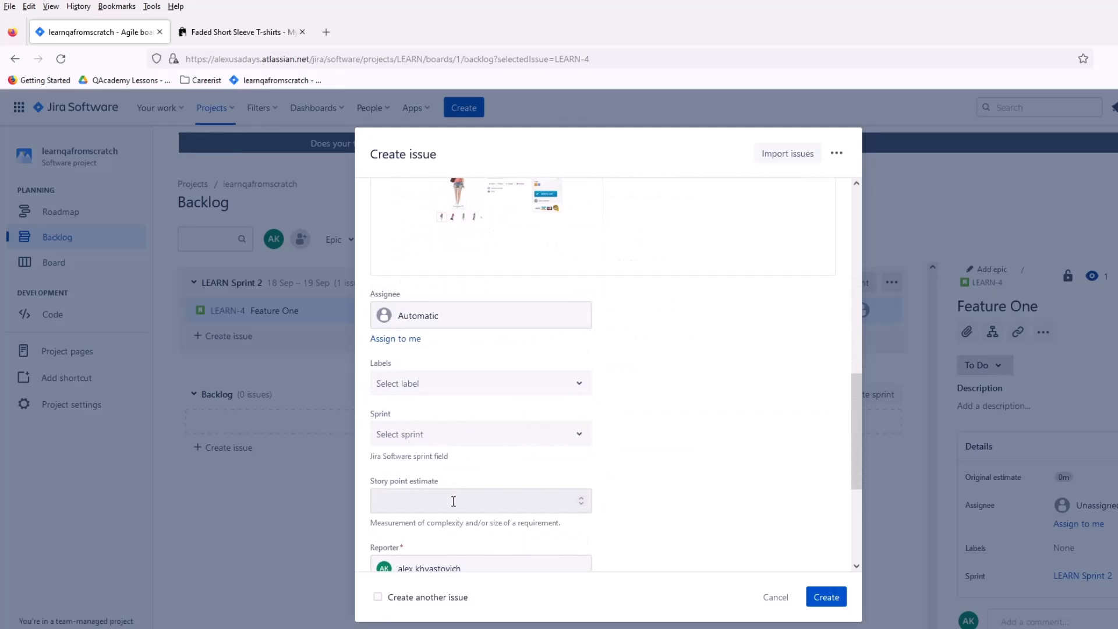
scroll(453, 500, up, 3)
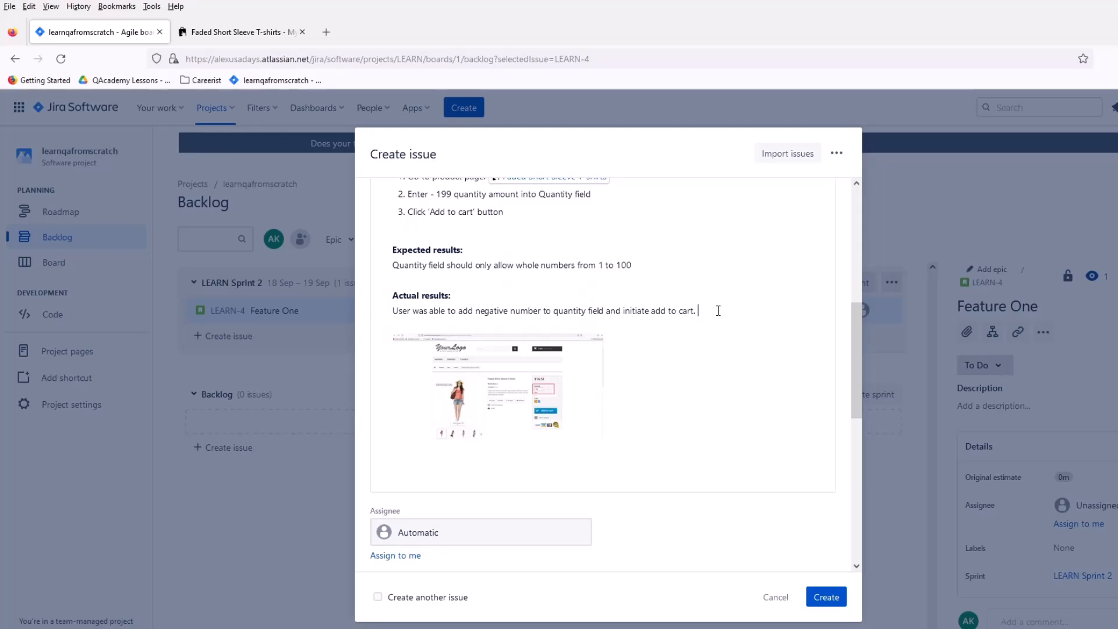
Step: Add an environment heading ending in a colon below the actual results sentence, separated by a blank line and followed by an empty line
key(Return)
text(E)
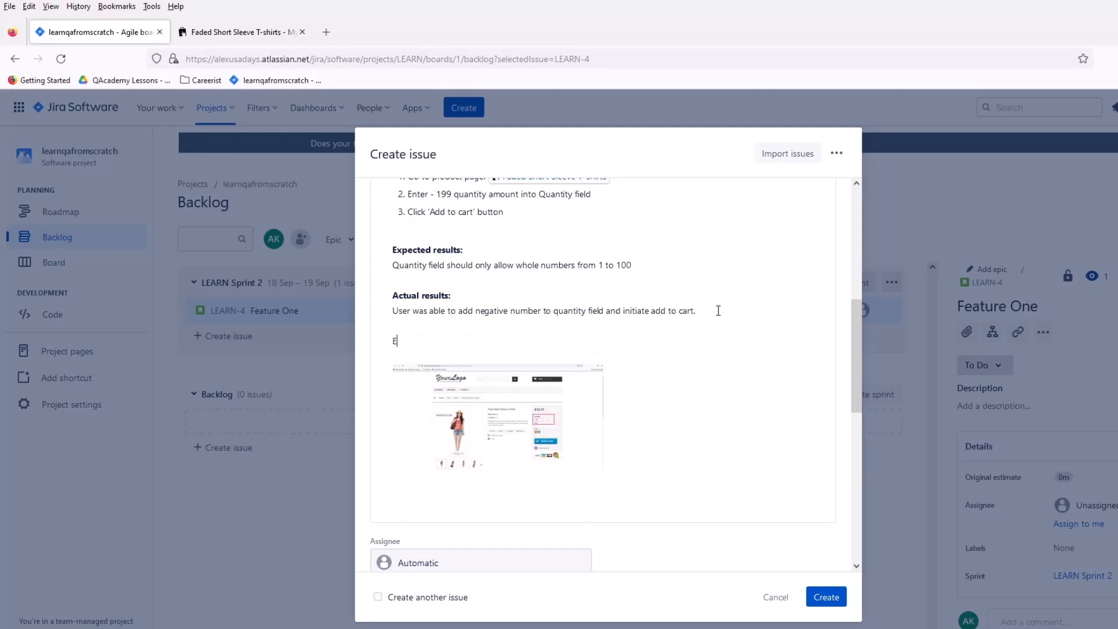
text(nvi)
scroll(718, 310, up, 3)
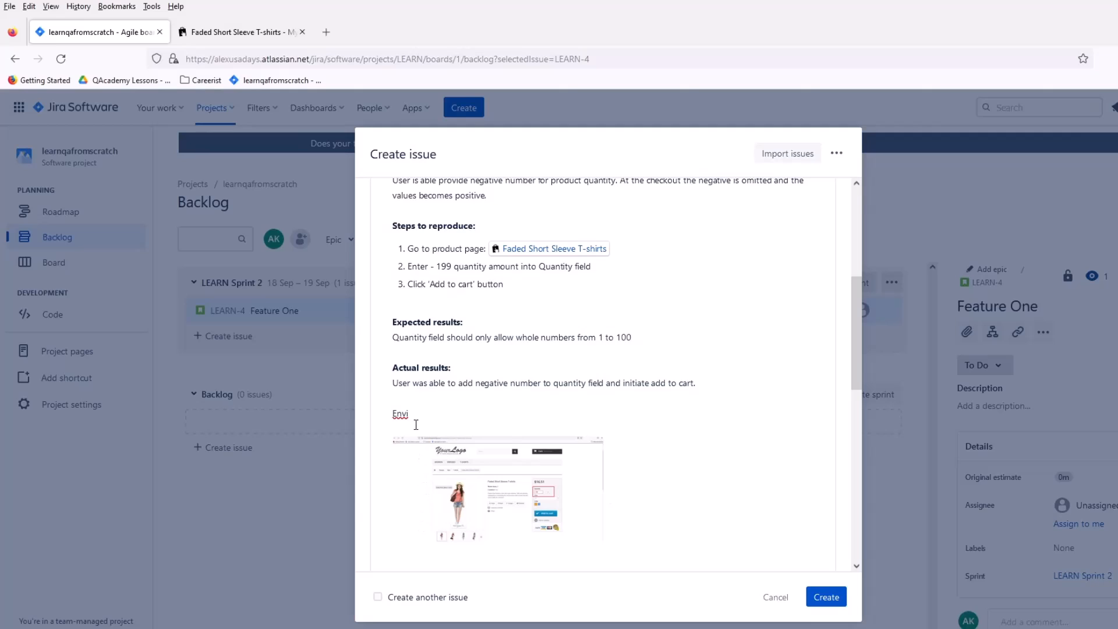
text(ronemnt:)
key(Return)
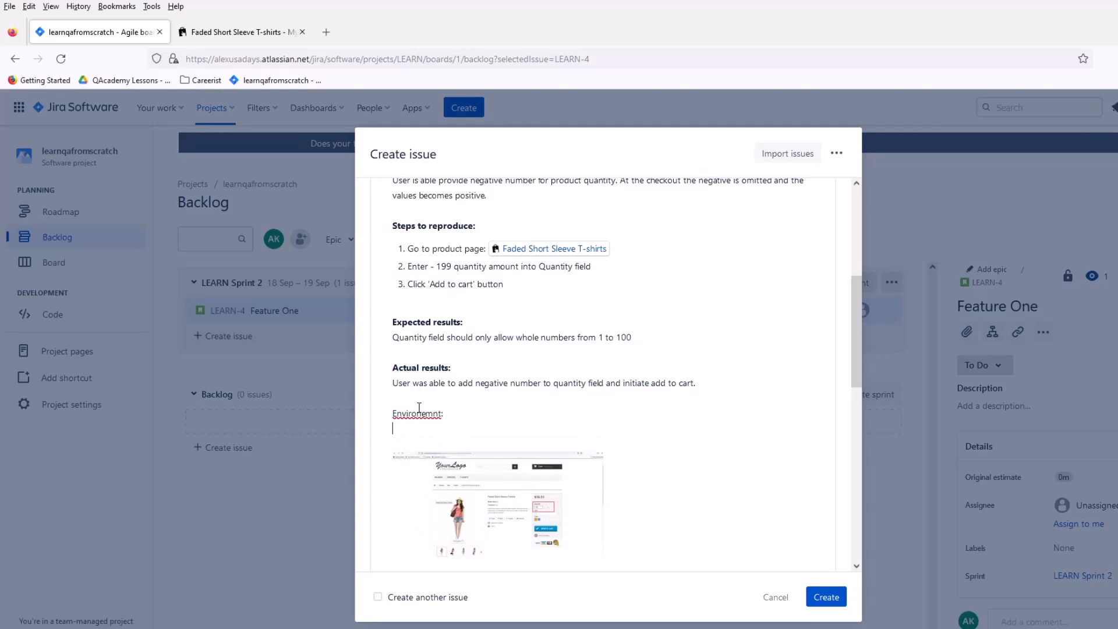
Step: Correct the spelling of the new heading to "Environment:" and make it bold
right_click(419, 408)
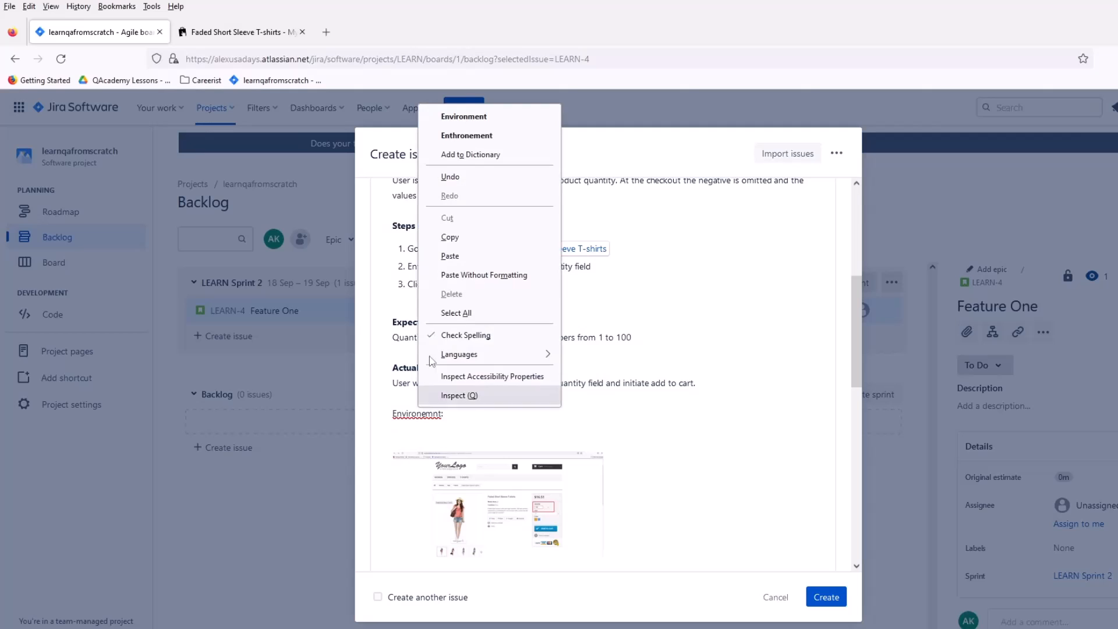
click(460, 112)
drag(460, 413, 391, 414)
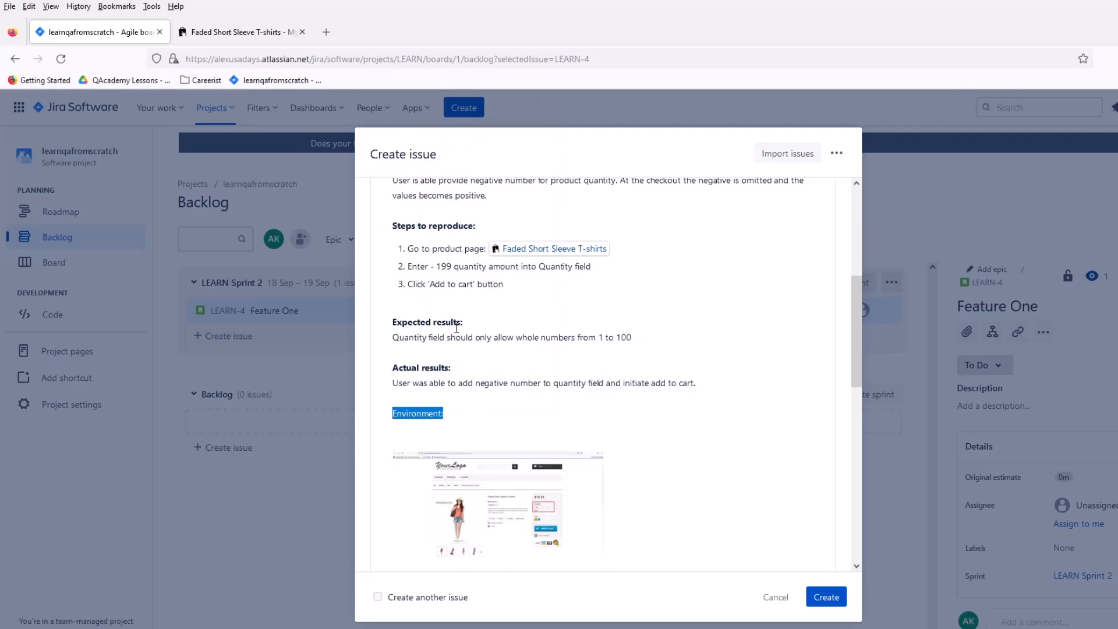
scroll(419, 284, up, 5)
scroll(466, 408, down, 6)
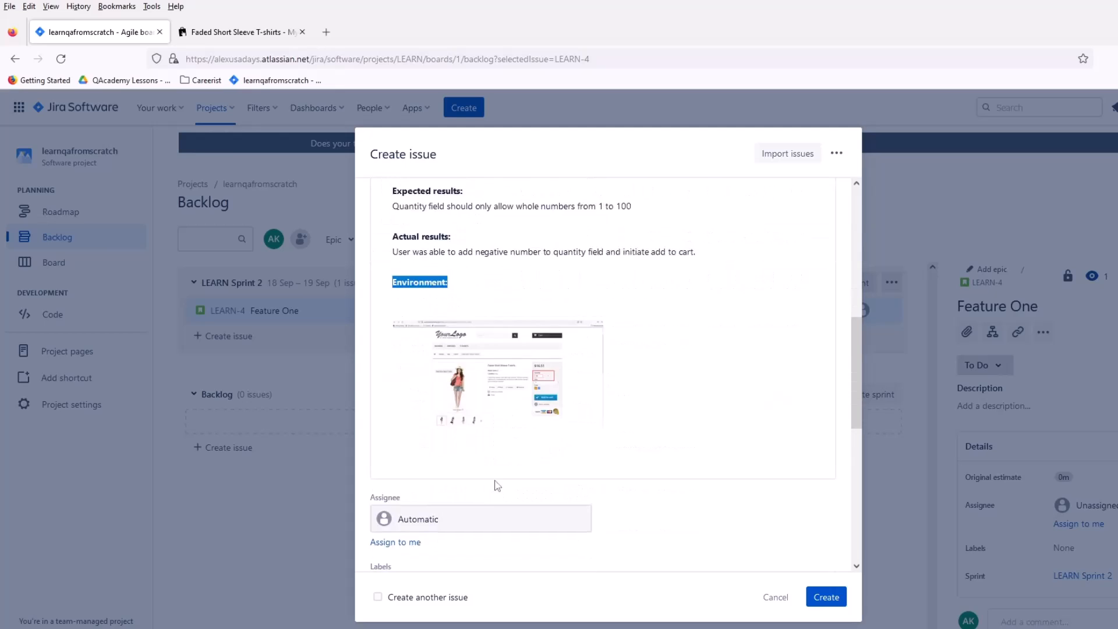
Step: Glance at the store's T-shirt page, return to the Jira issue, and enter "Production environment:" below the Environment heading
click(423, 396)
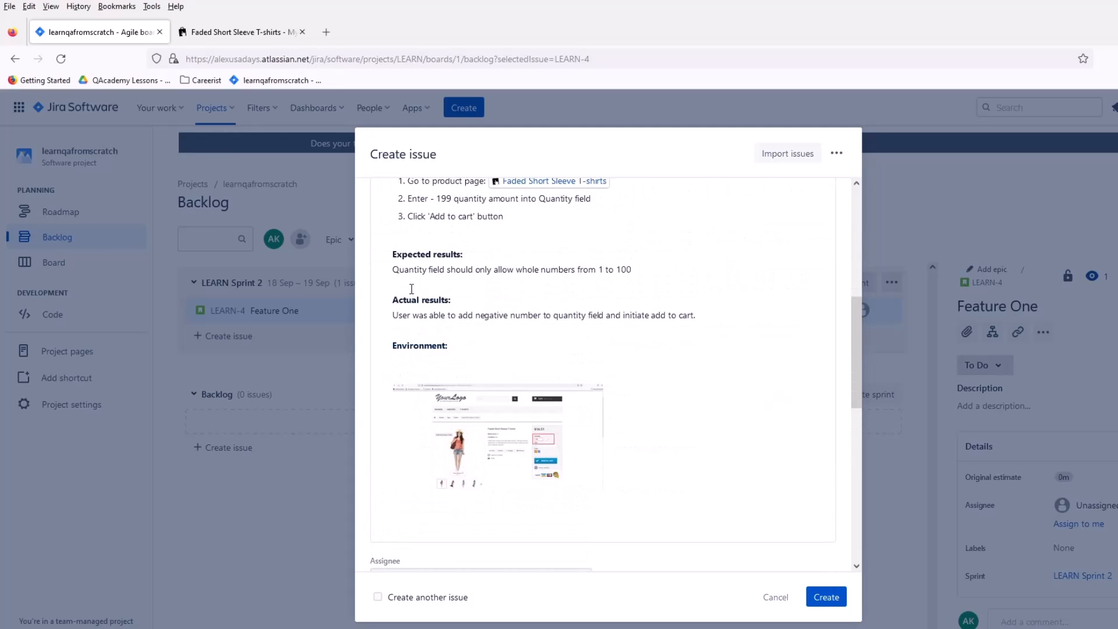
click(220, 33)
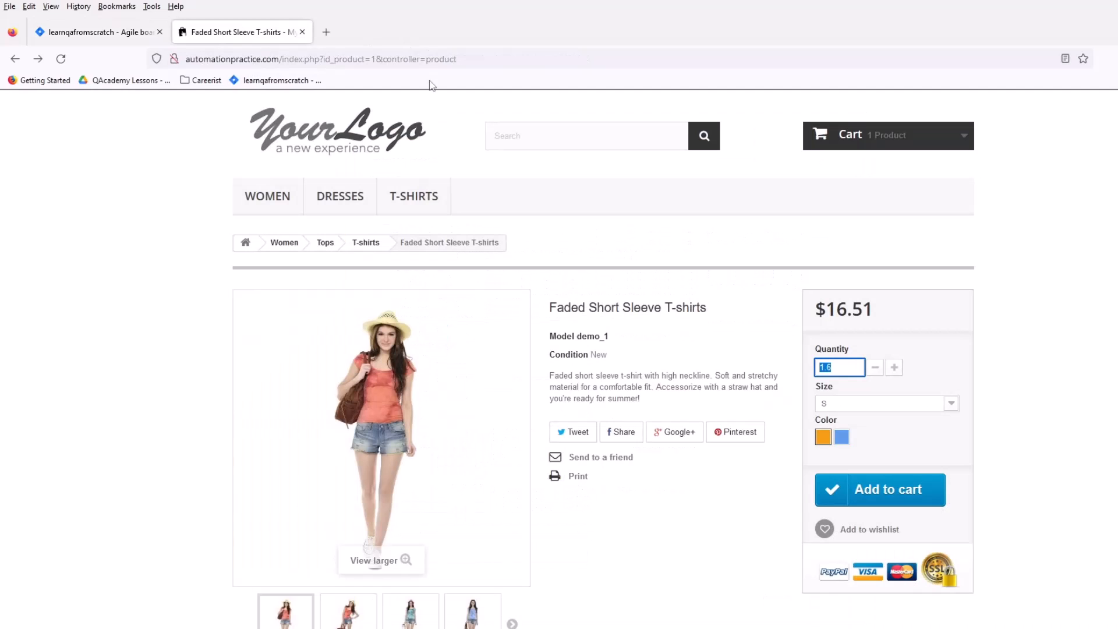
click(114, 34)
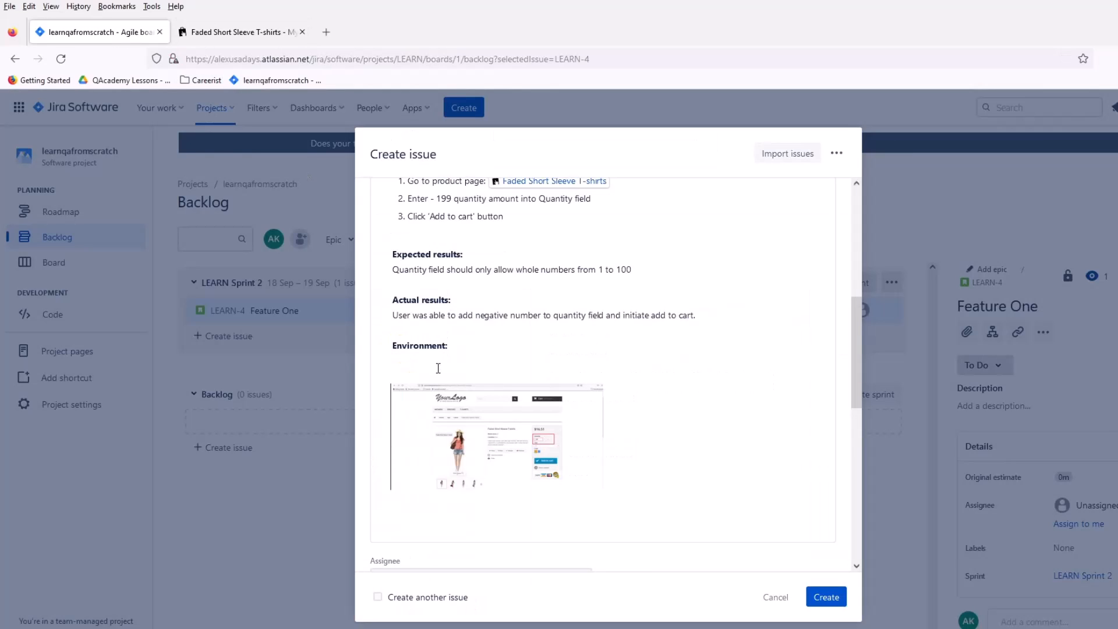
text(Production environemt)
key(BackSpace)
key(BackSpace)
text(men)
Step: Check the T-shirt product page down to its footer, return to the Jira issue, and complete the production environment line with "version 1.20"
click(239, 32)
scroll(436, 407, down, 15)
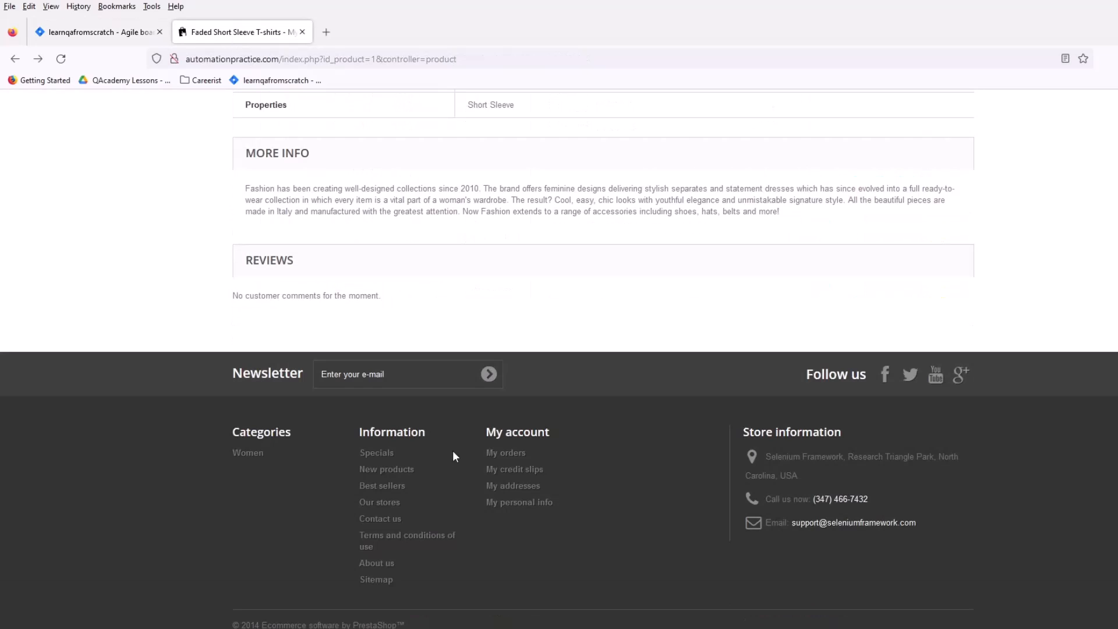
scroll(460, 524, up, 2)
scroll(451, 599, down, 2)
scroll(872, 623, up, 13)
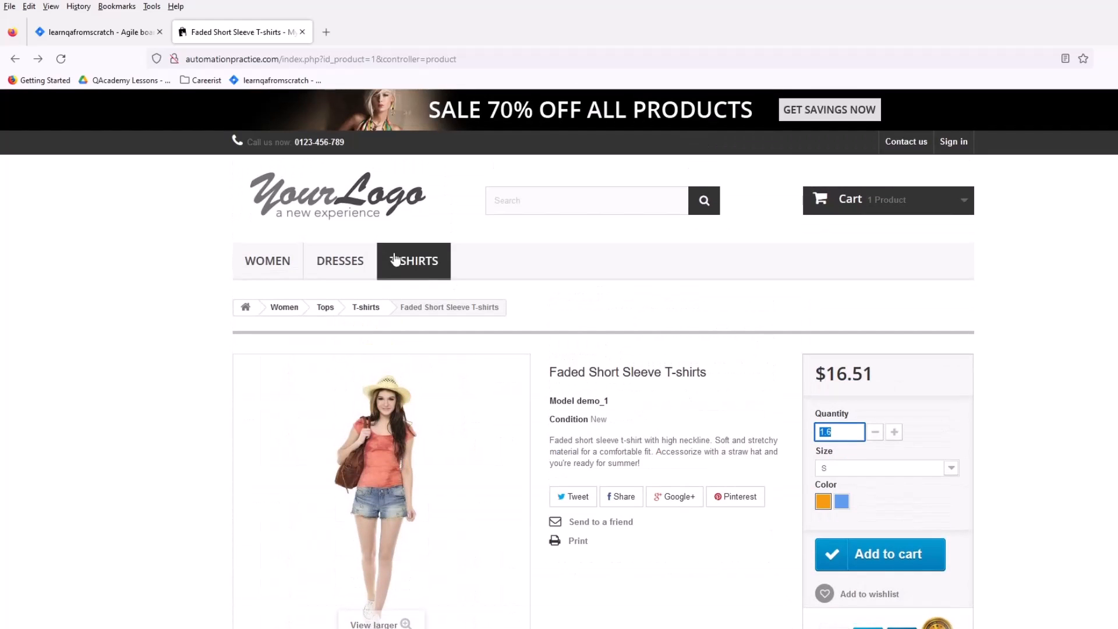
click(102, 32)
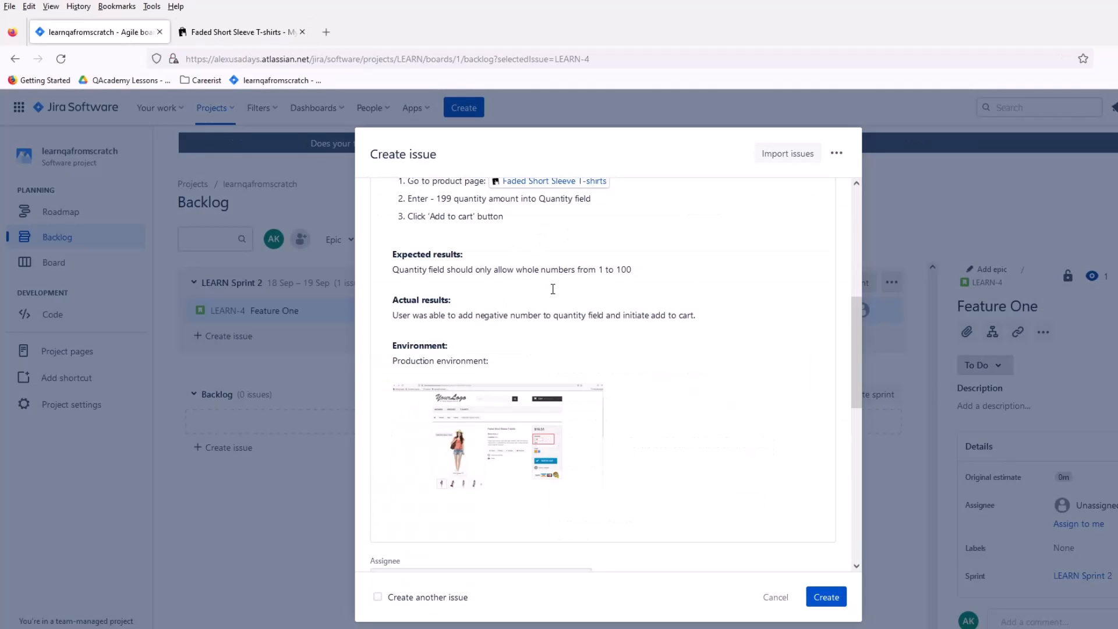
text(verios)
key(BackSpace)
key(BackSpace)
text(sion 1.20)
Step: Add a browser line reading "Firefox:" below the production environment line
key(Return)
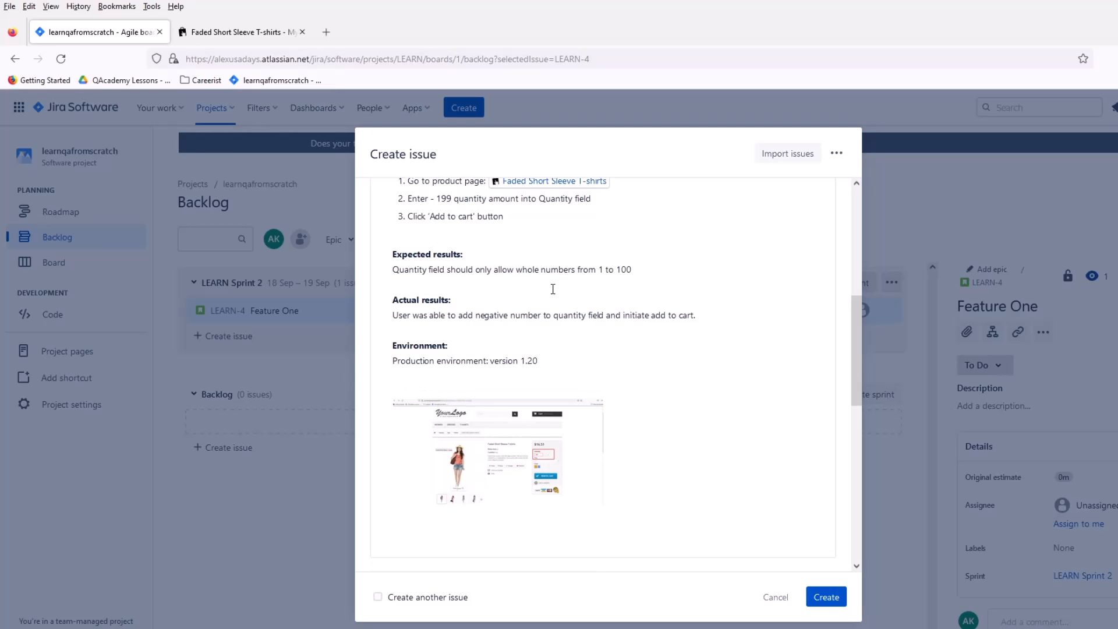
text(Chrome)
double_click(413, 374)
text(Firefox)
key(BackSpace)
key(BackSpace)
text(o)
Step: Open the About Firefox information, copy the browser version and bitness, and return to the Jira issue with the version window closed
click(326, 31)
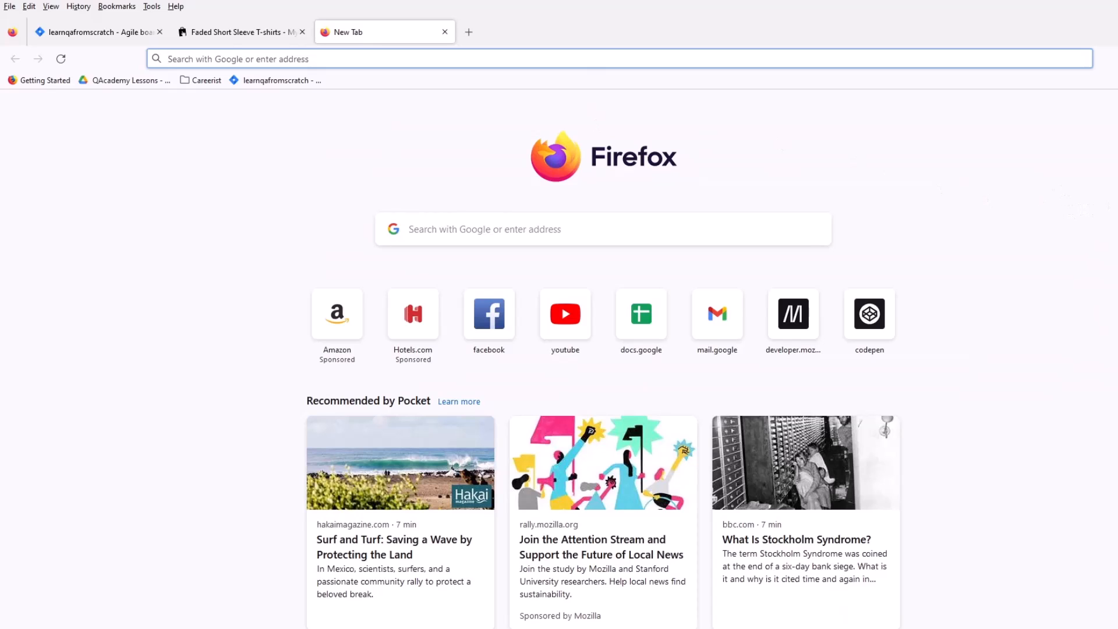
click(1117, 32)
click(689, 55)
click(10, 6)
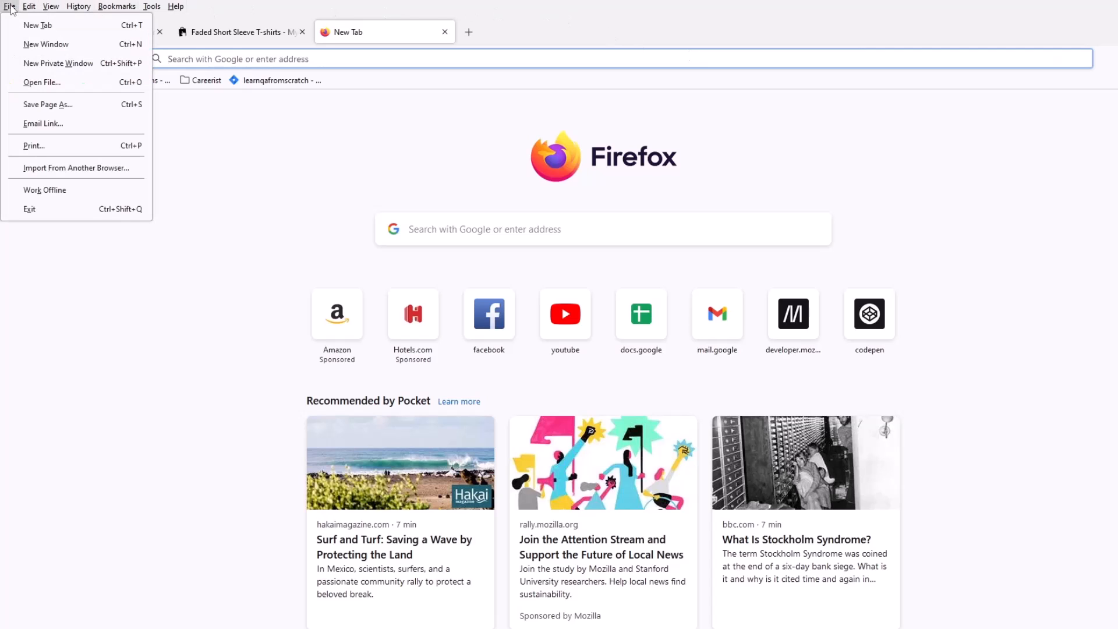
mouse_move(176, 6)
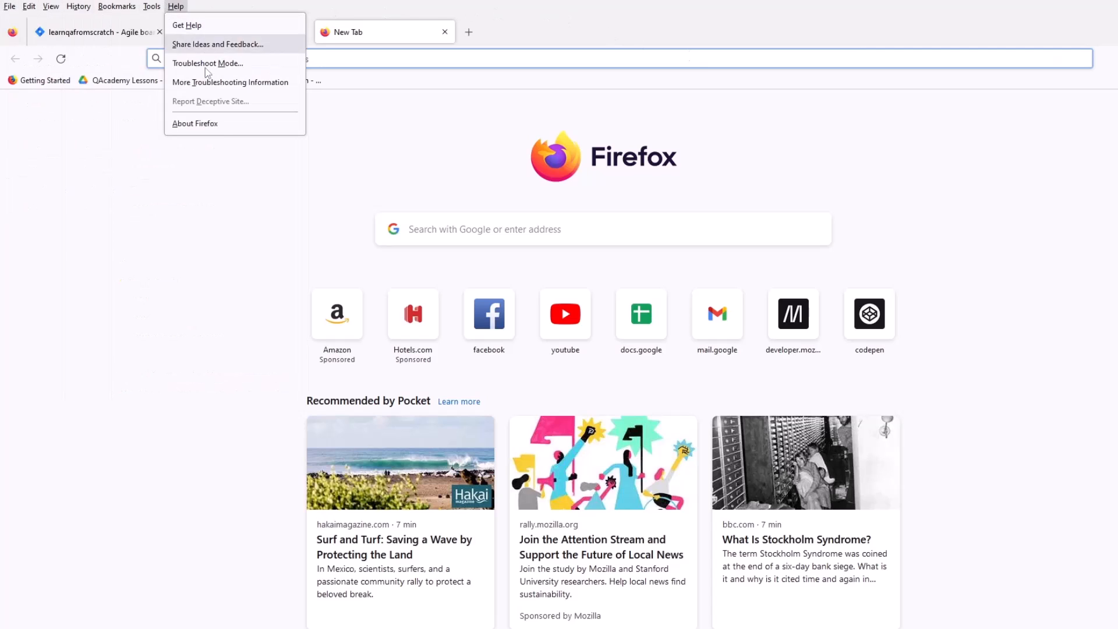
click(220, 124)
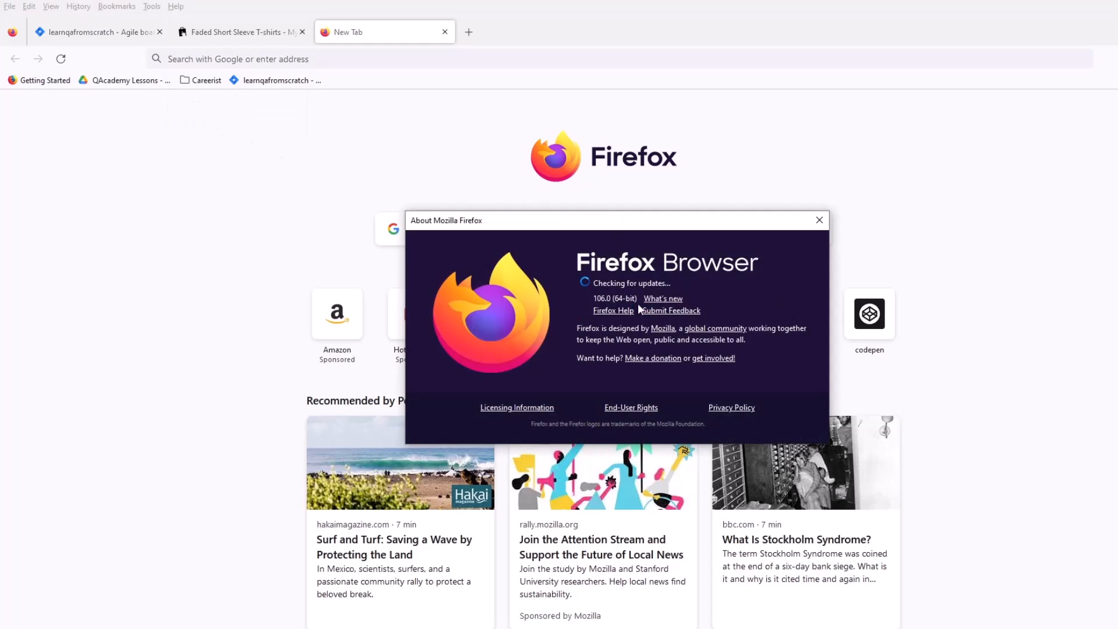
drag(637, 299, 593, 299)
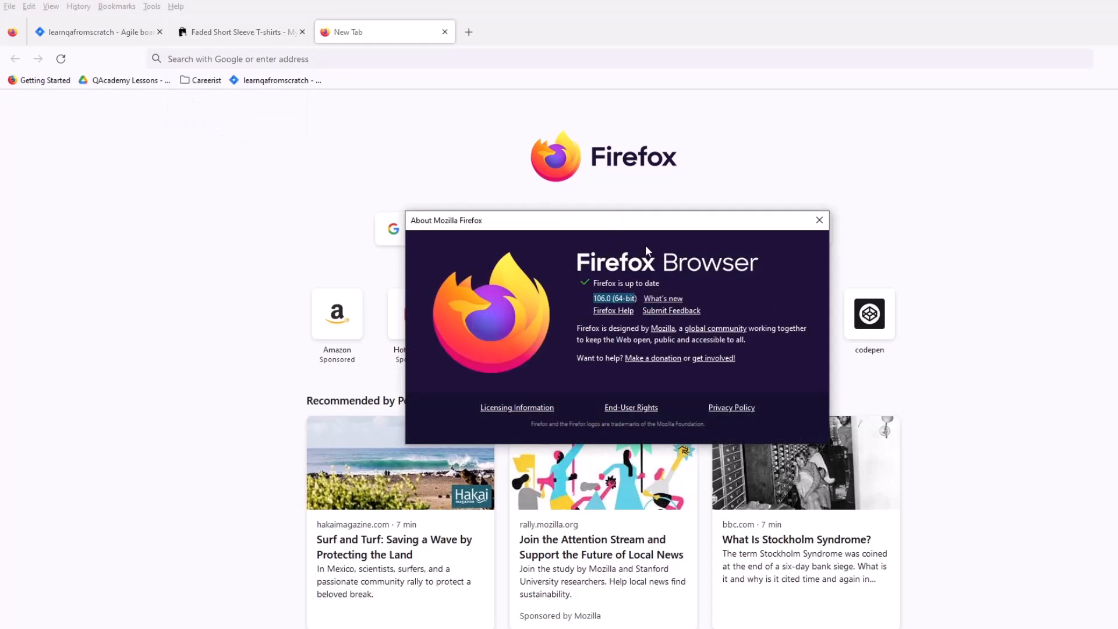
click(444, 32)
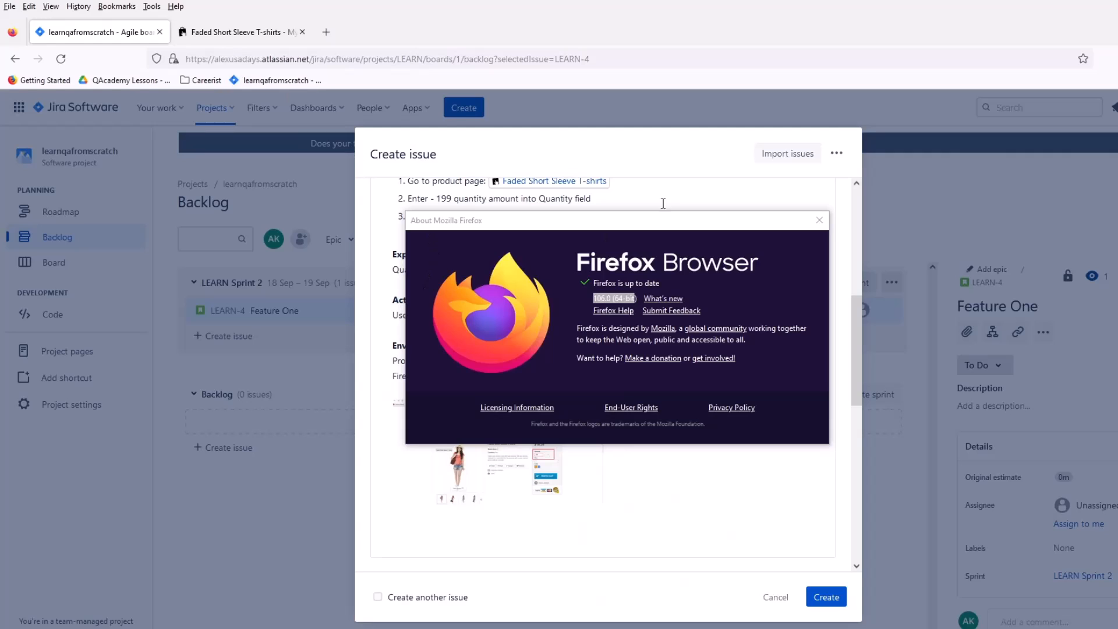
click(819, 220)
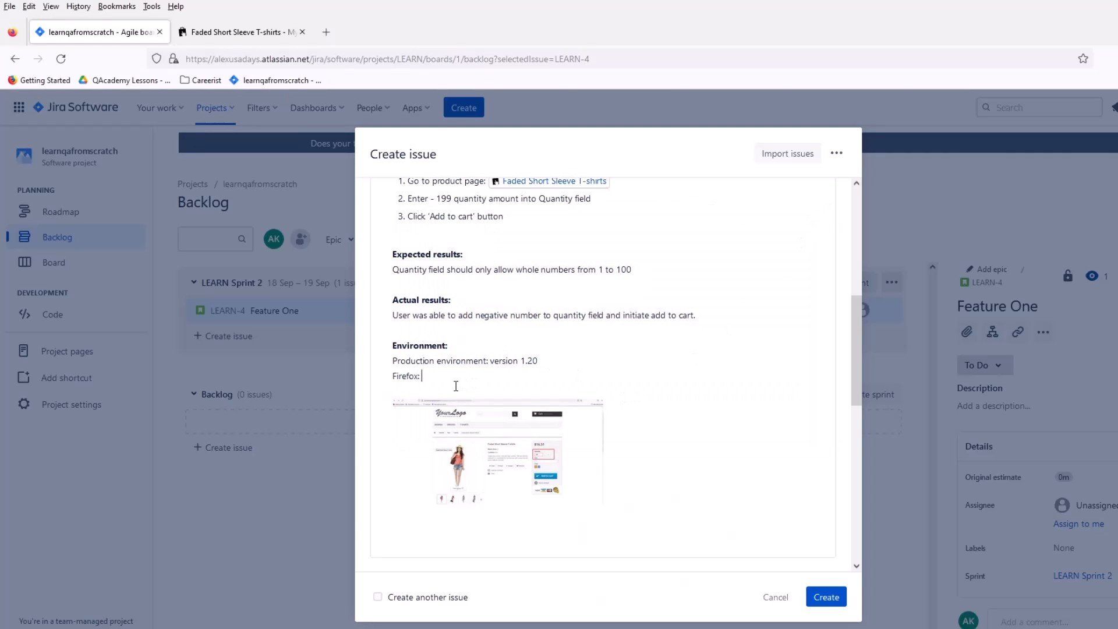
Step: Paste the version "106.0 (64-bit" and join it to the "Firefox:" line
text(106.0 (64-bit)
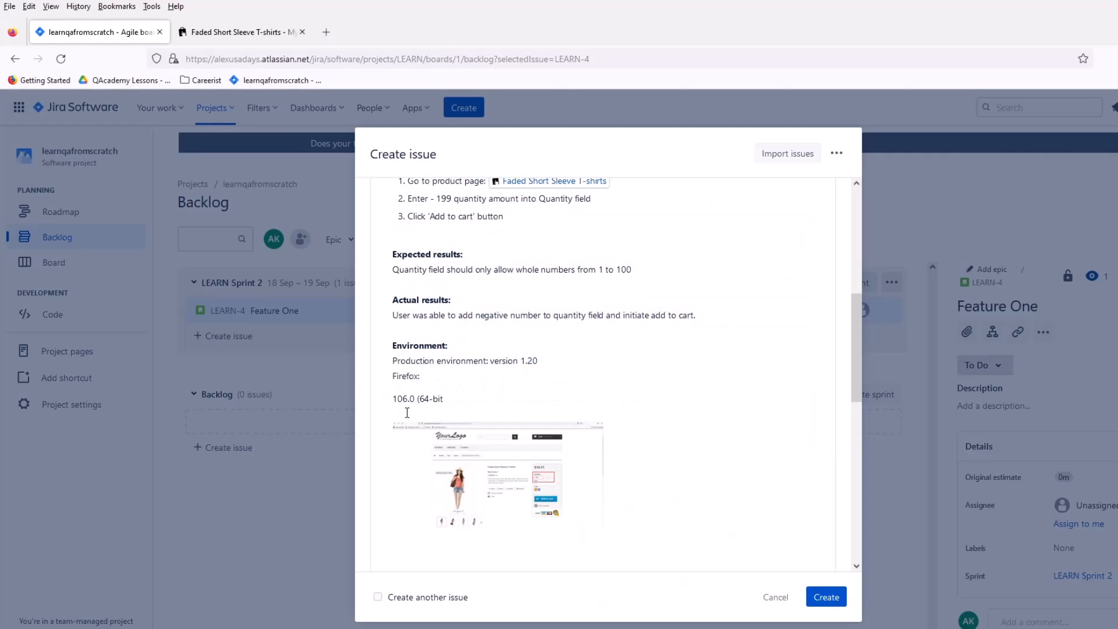
key(BackSpace)
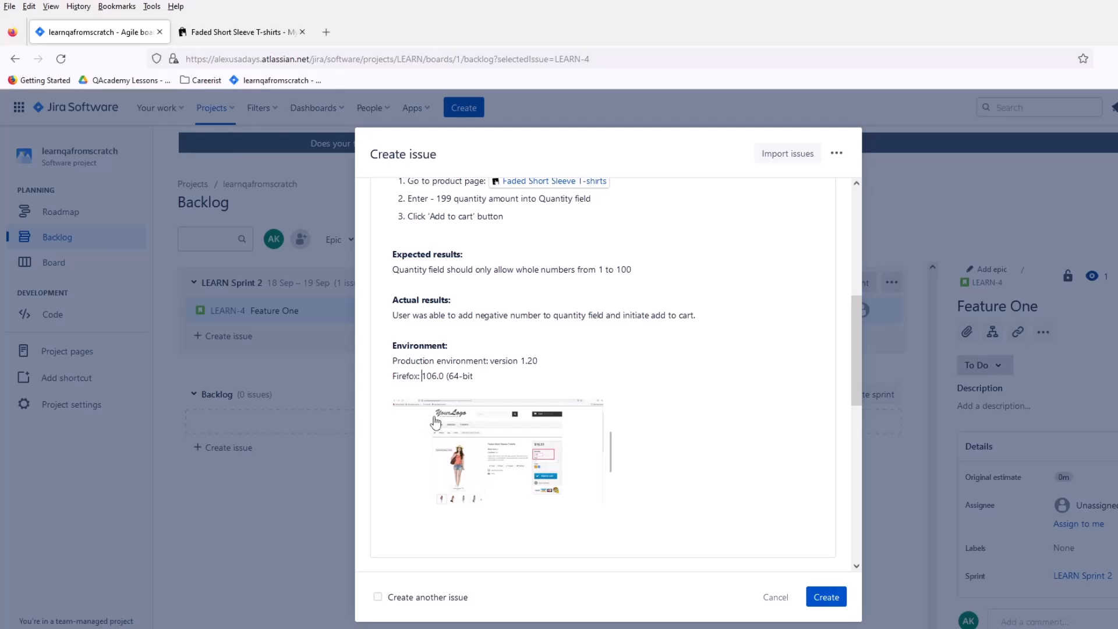
scroll(482, 357, up, 6)
scroll(489, 384, down, 5)
scroll(484, 431, down, 6)
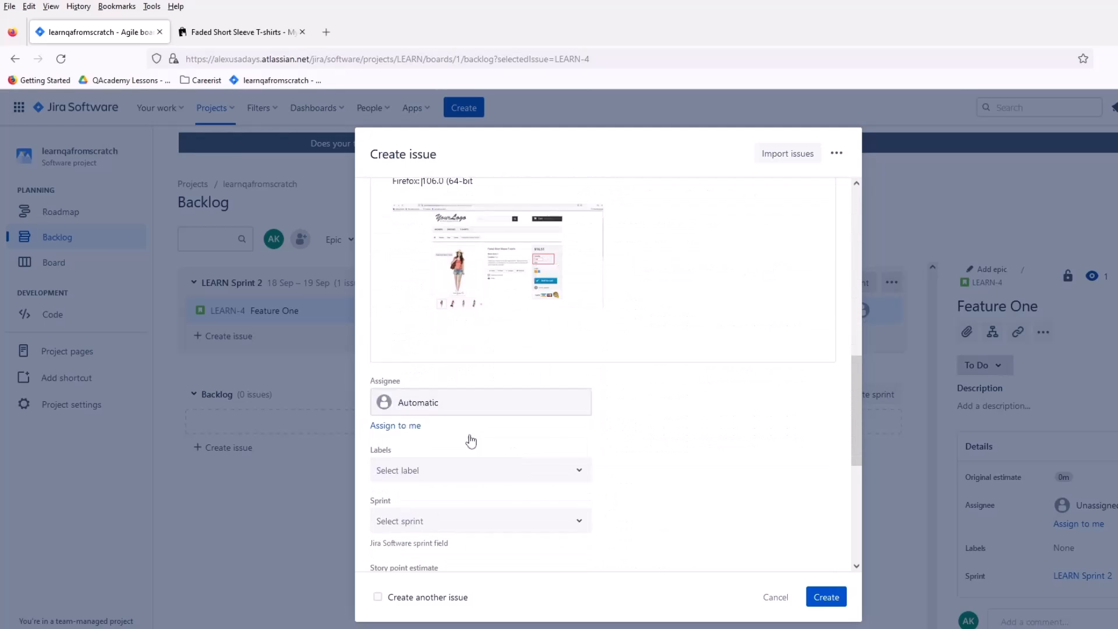
Step: Review the bug description from the reproduction steps through the expected and actual results, environment details and embedded screenshot
scroll(598, 489, up, 5)
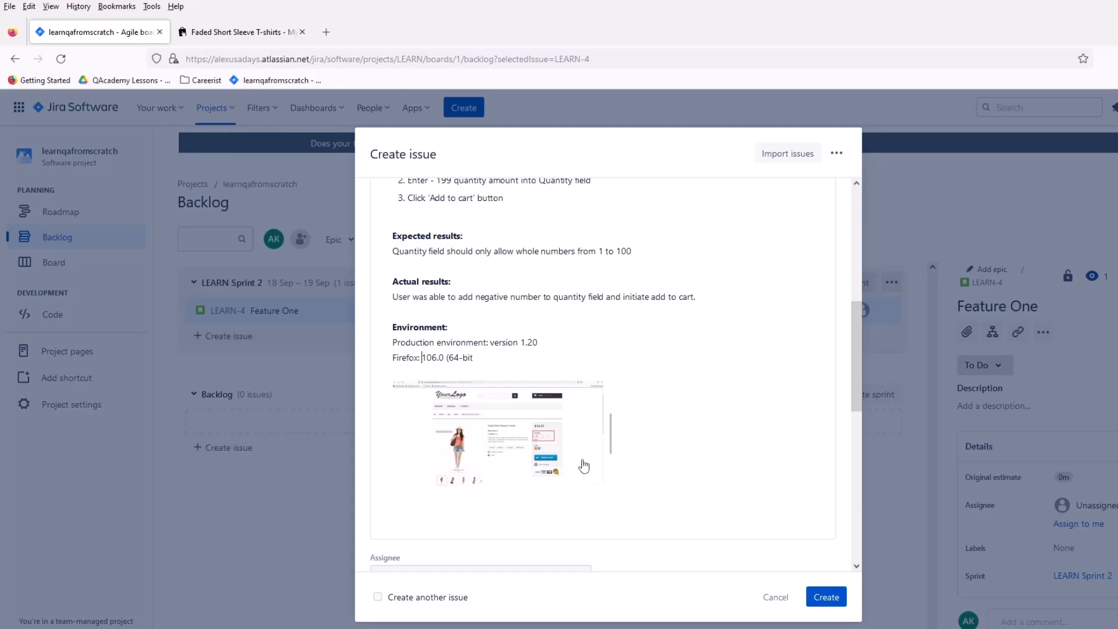
scroll(573, 433, up, 2)
click(627, 404)
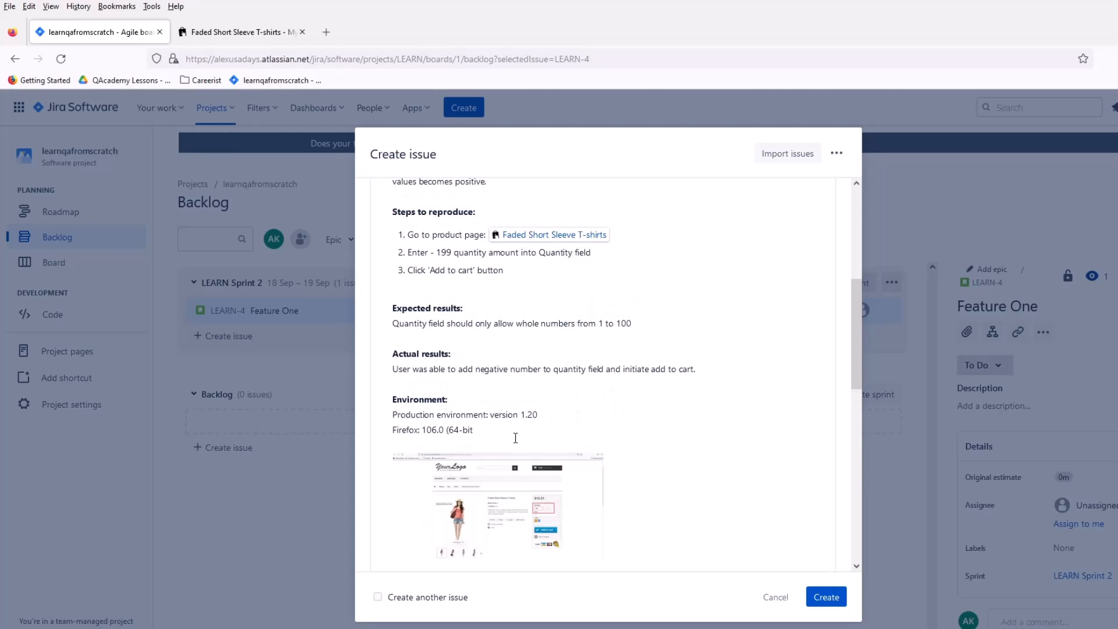
drag(476, 434, 433, 436)
click(460, 438)
scroll(594, 352, up, 2)
scroll(600, 295, down, 10)
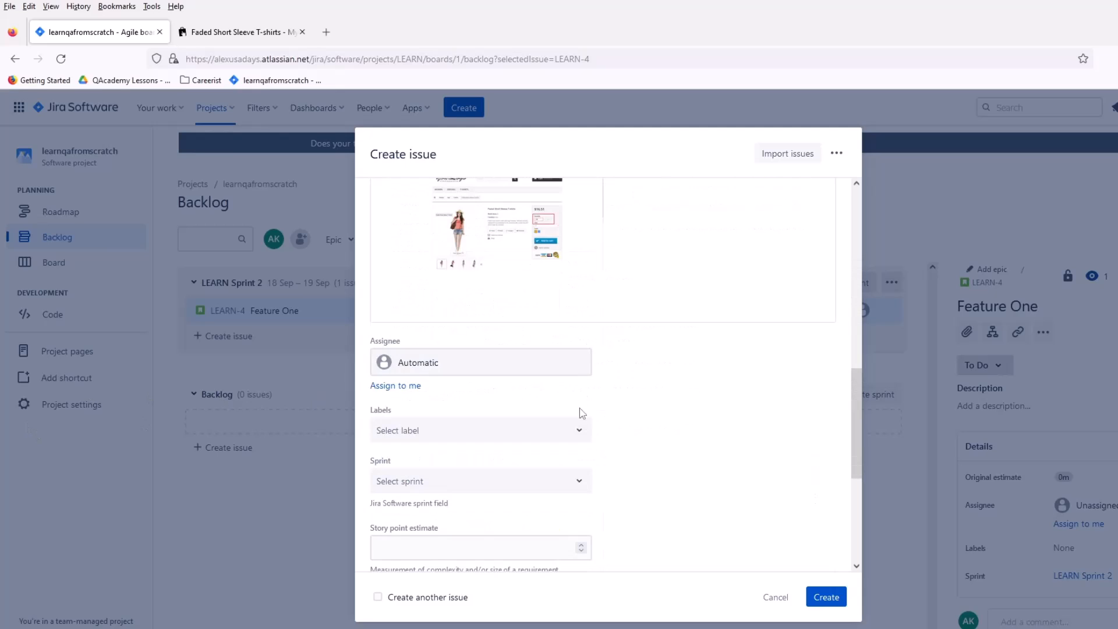
scroll(617, 381, up, 4)
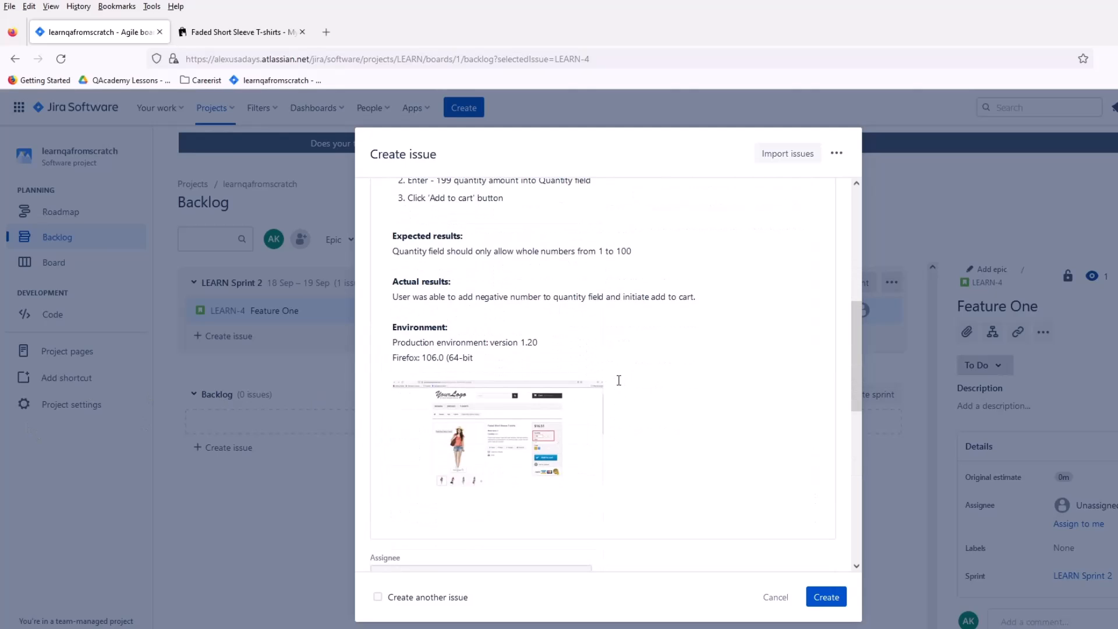
scroll(600, 367, up, 4)
scroll(564, 422, down, 1)
scroll(564, 423, down, 3)
key(alt+Tab)
scroll(504, 432, down, 6)
scroll(504, 432, up, 2)
Step: Check the available sprint choices without selecting one, and examine the remaining issue fields down to Flagged
click(581, 408)
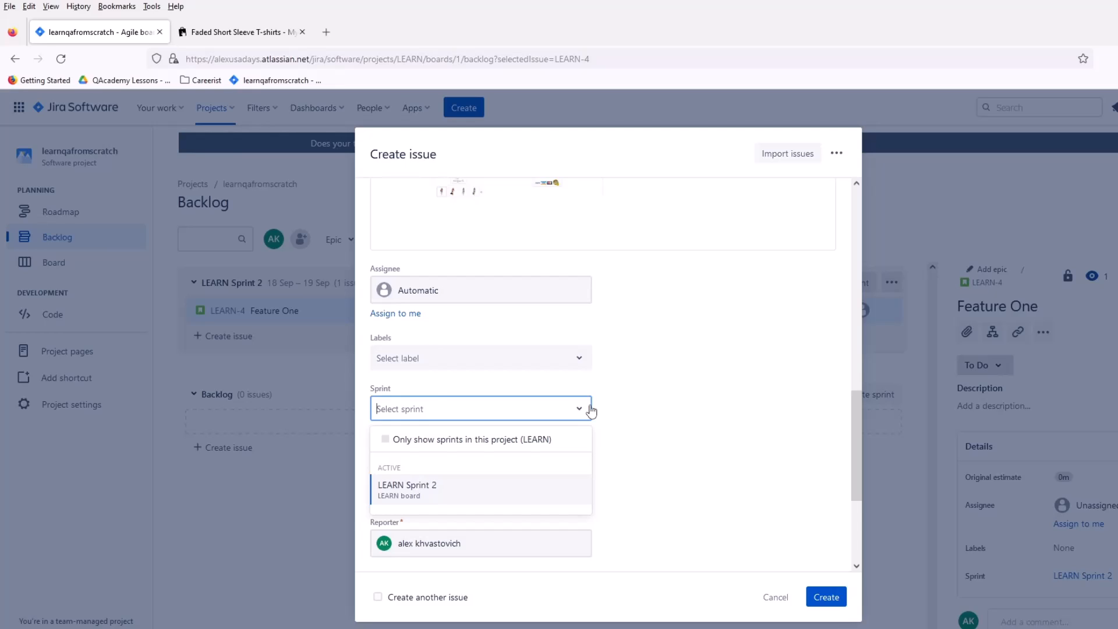
click(676, 412)
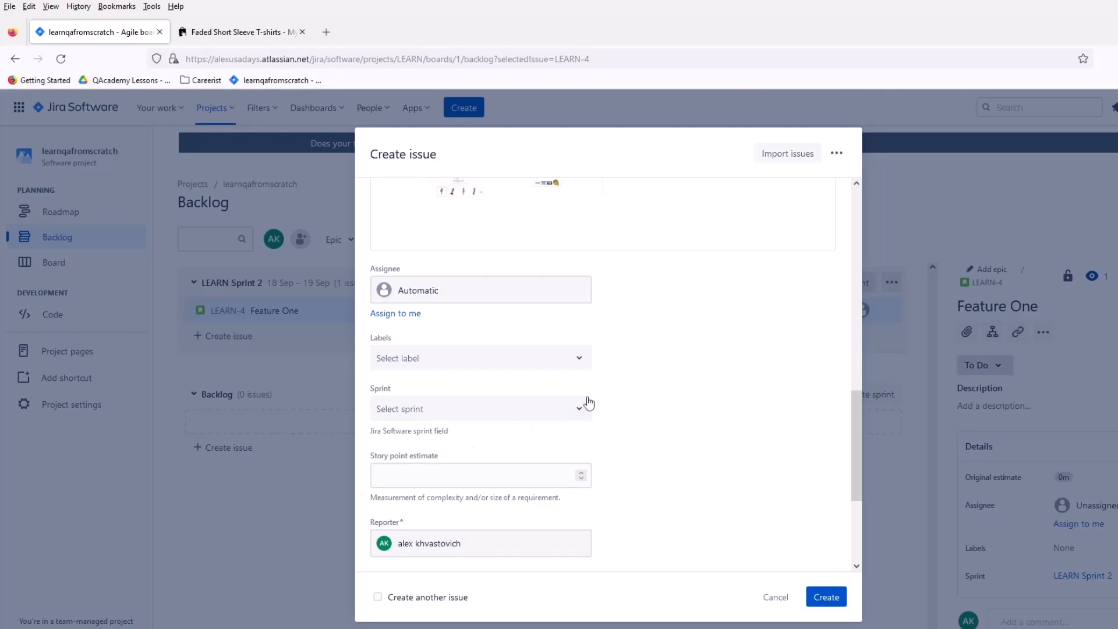
scroll(690, 399, down, 5)
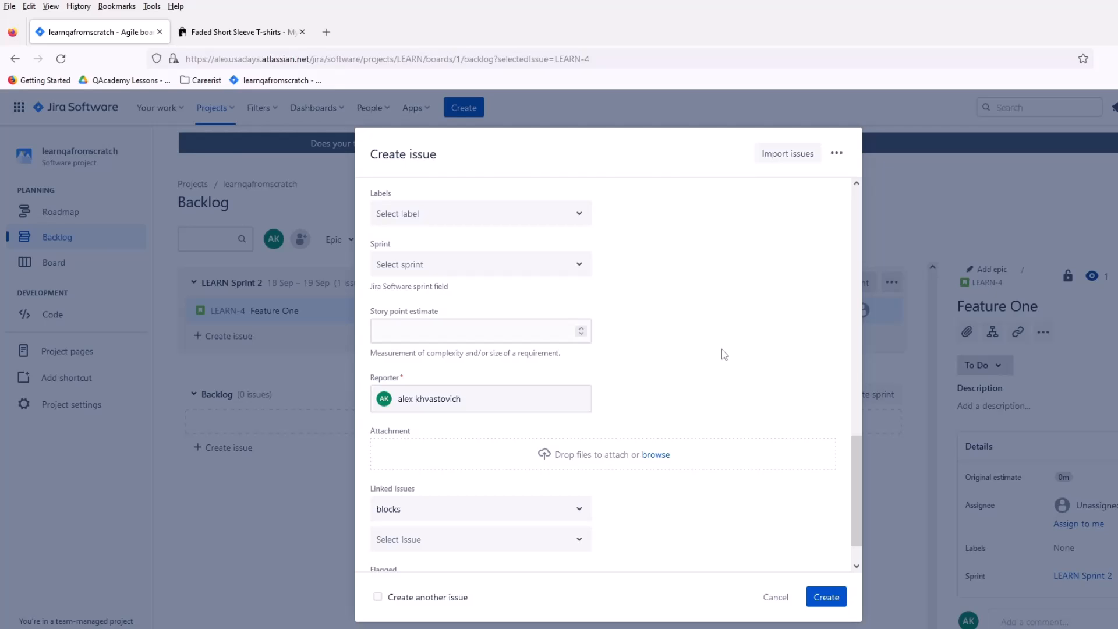
scroll(693, 349, down, 1)
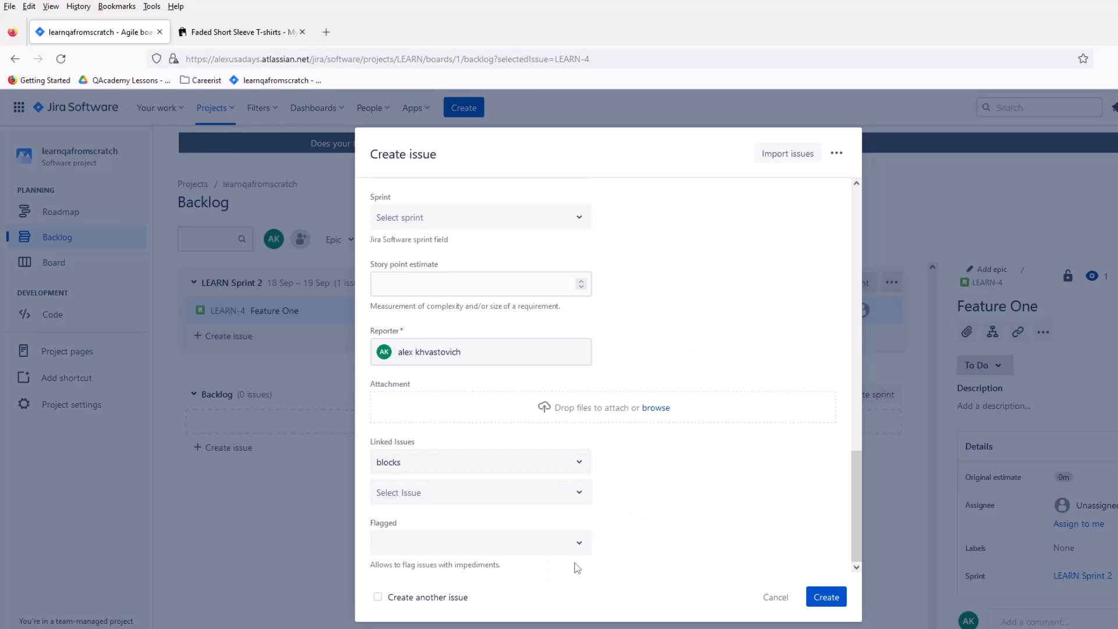
Step: Add the label "bug" to the issue
scroll(693, 559, up, 5)
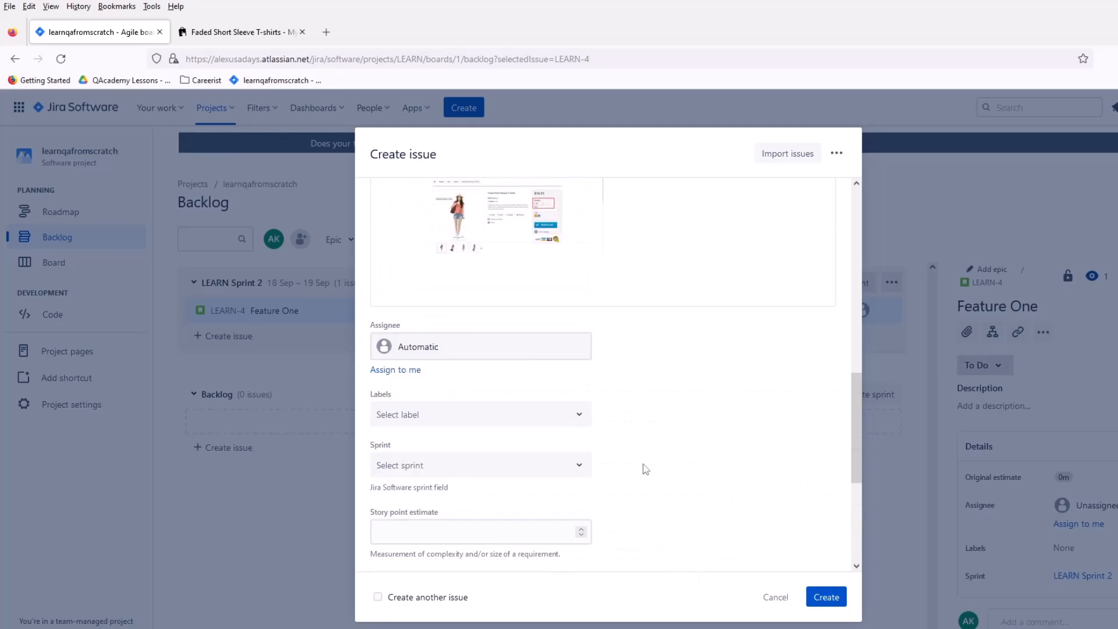
scroll(643, 463, up, 10)
scroll(640, 483, down, 9)
click(520, 456)
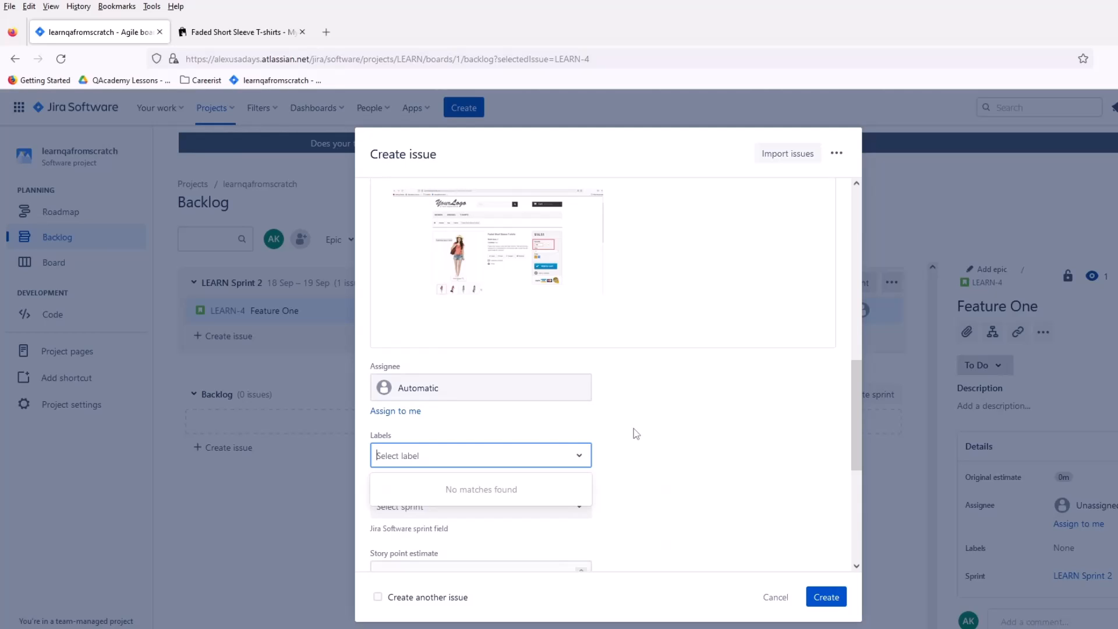
text(bug)
key(Return)
click(553, 430)
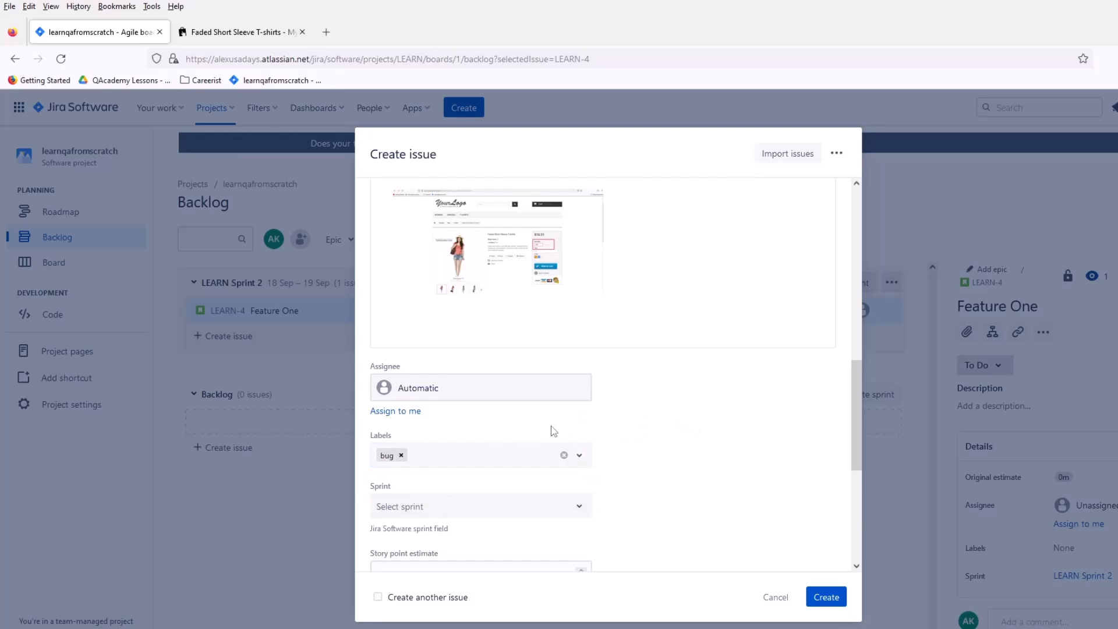
scroll(444, 365, up, 10)
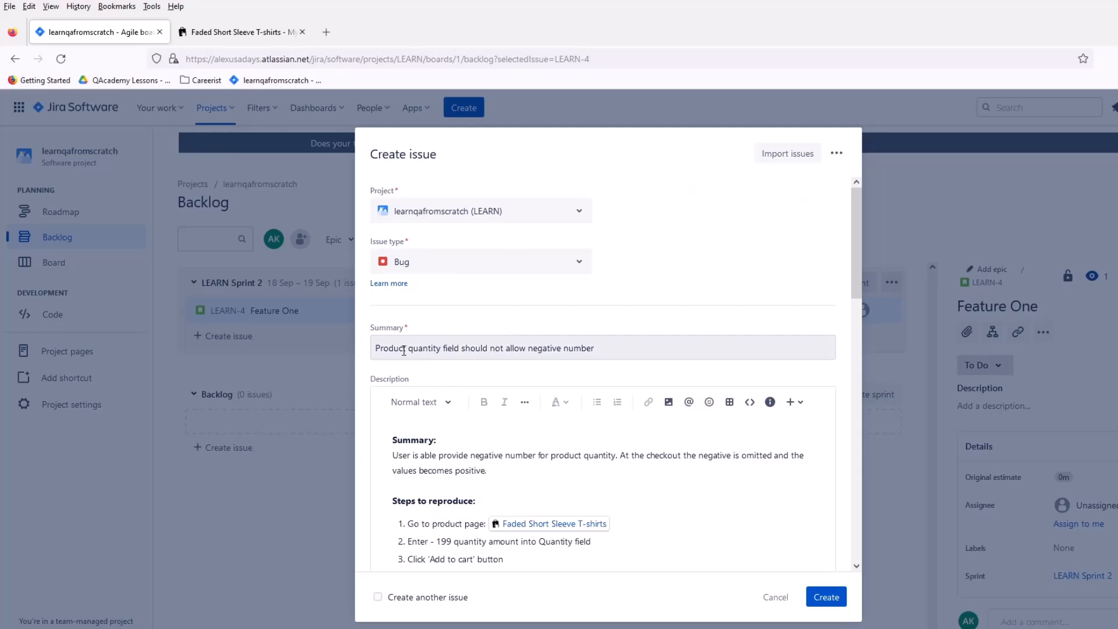
click(376, 348)
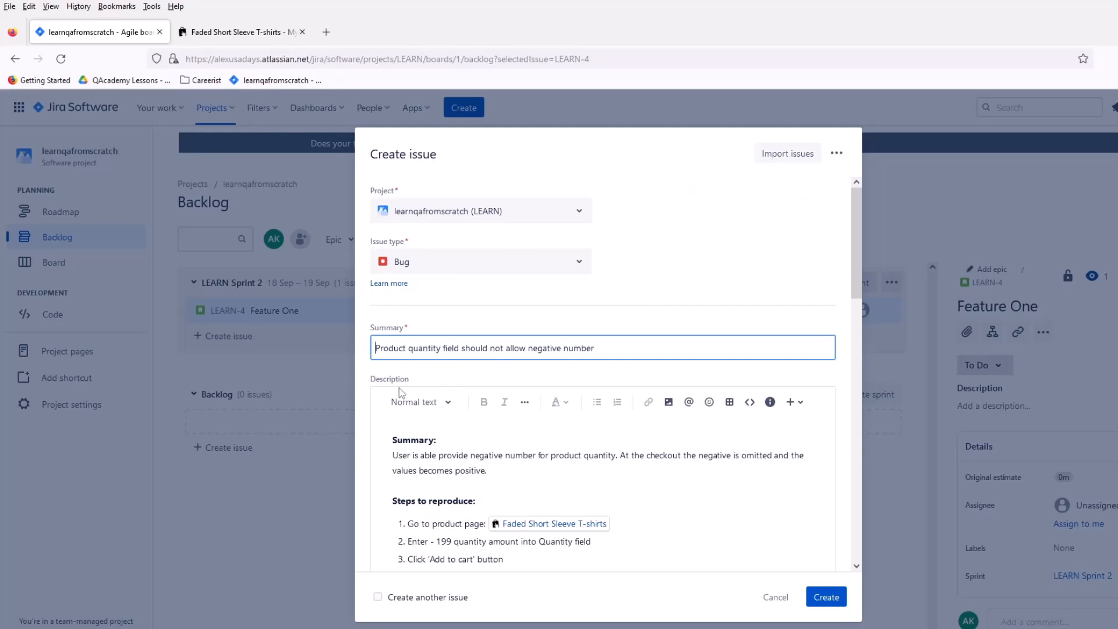
text([)
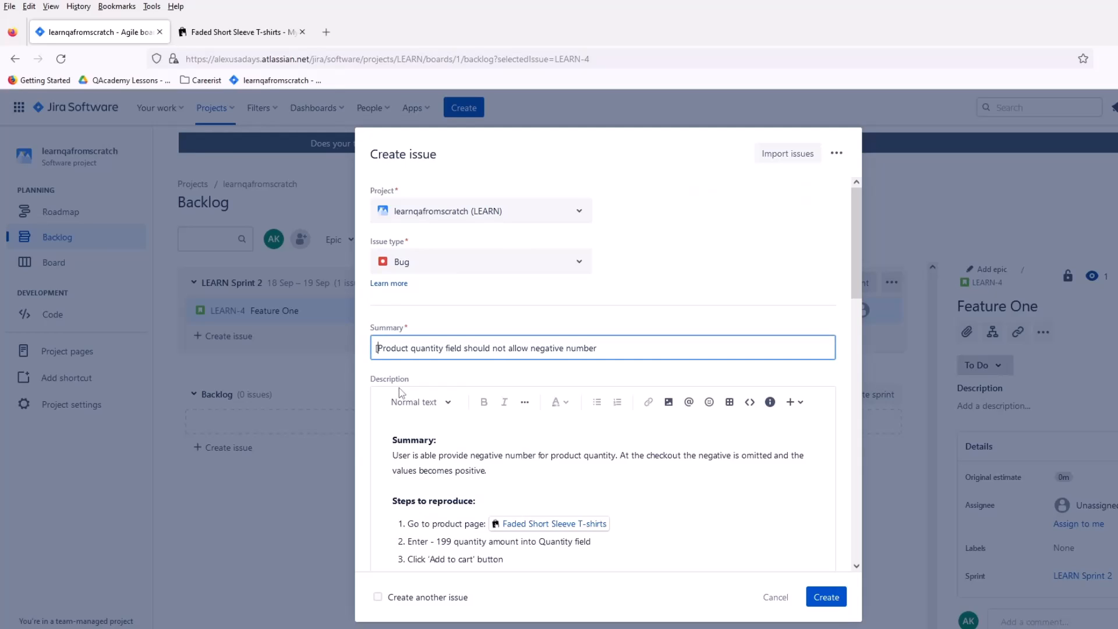
text(ios])
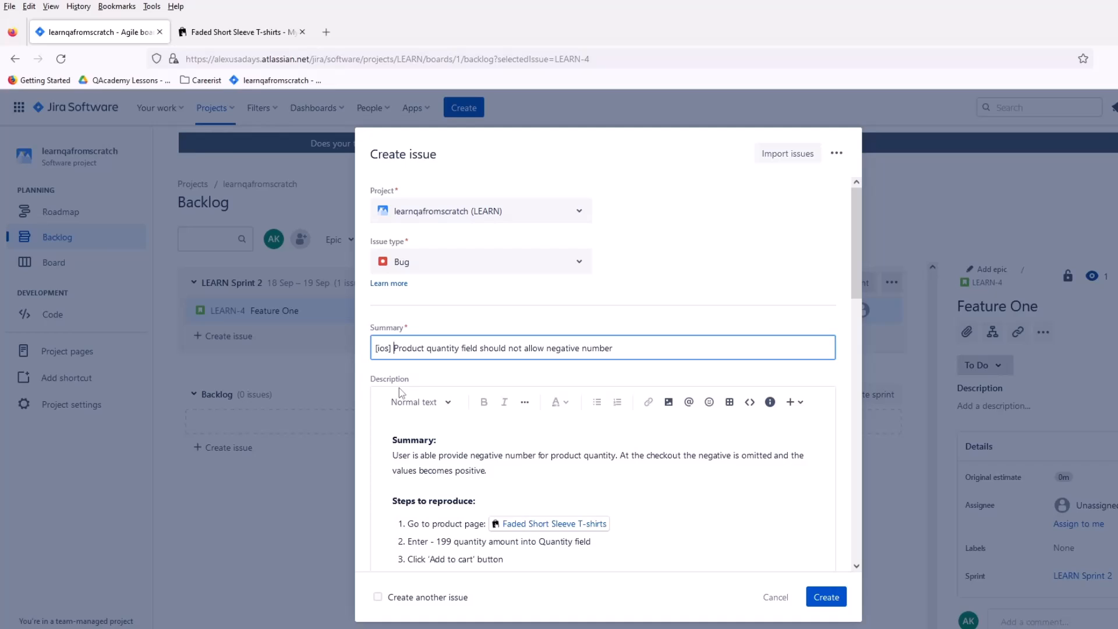
key(BackSpace)
key(BackSpace)
key(BackSpace)
key(BackSpace)
key(BackSpace)
key(BackSpace)
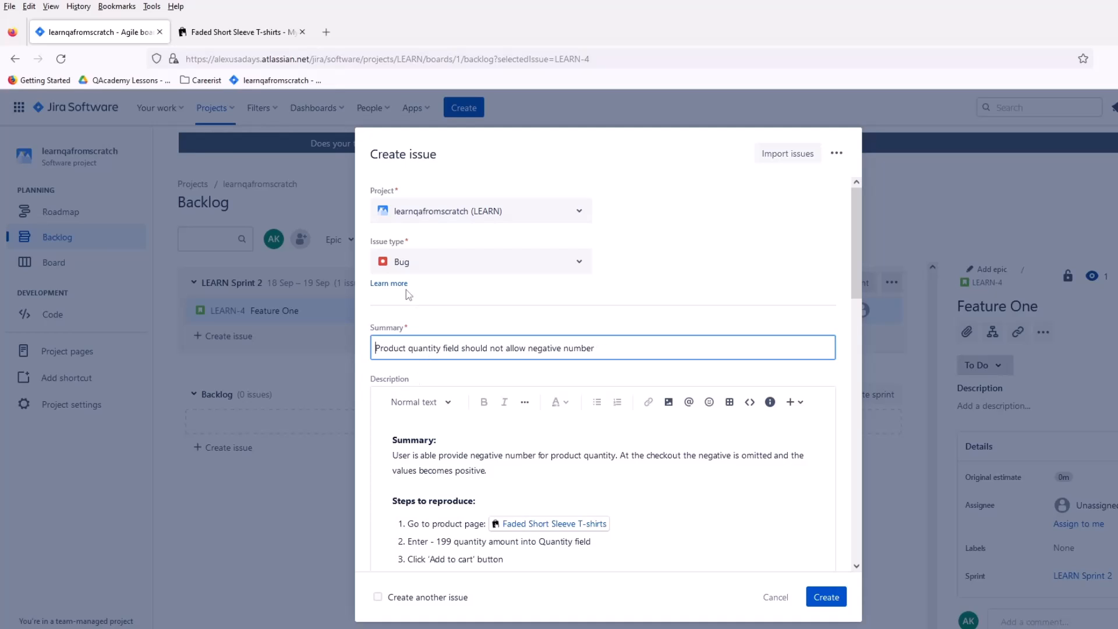
Step: Check the description once more and create the bug issue "Product quantity field should not allow negative number"
scroll(598, 384, down, 2)
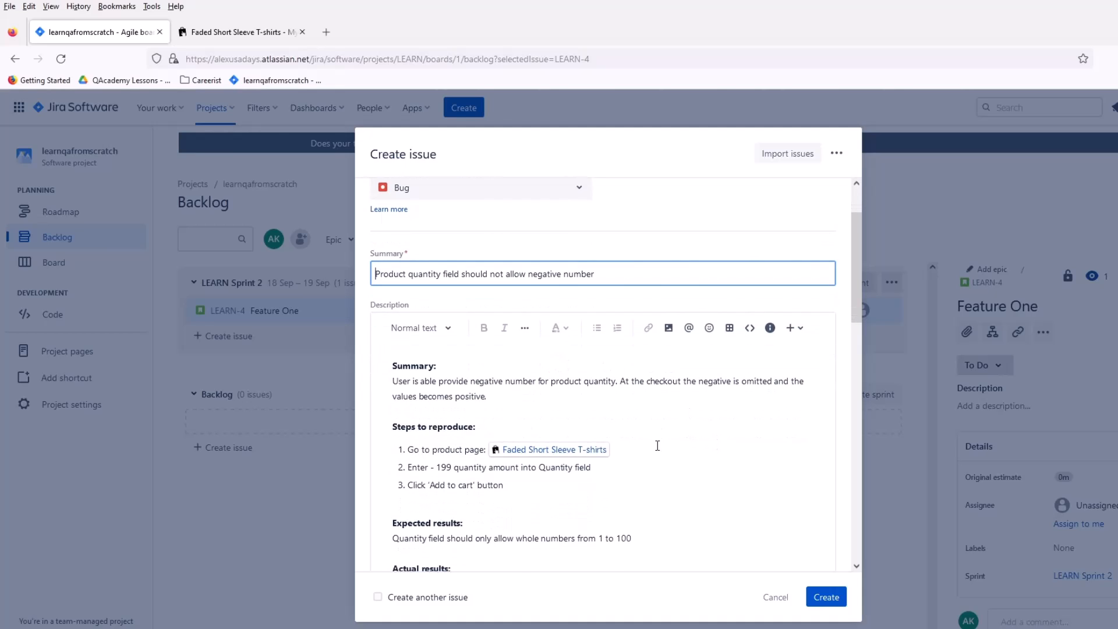
scroll(698, 495, down, 4)
click(823, 600)
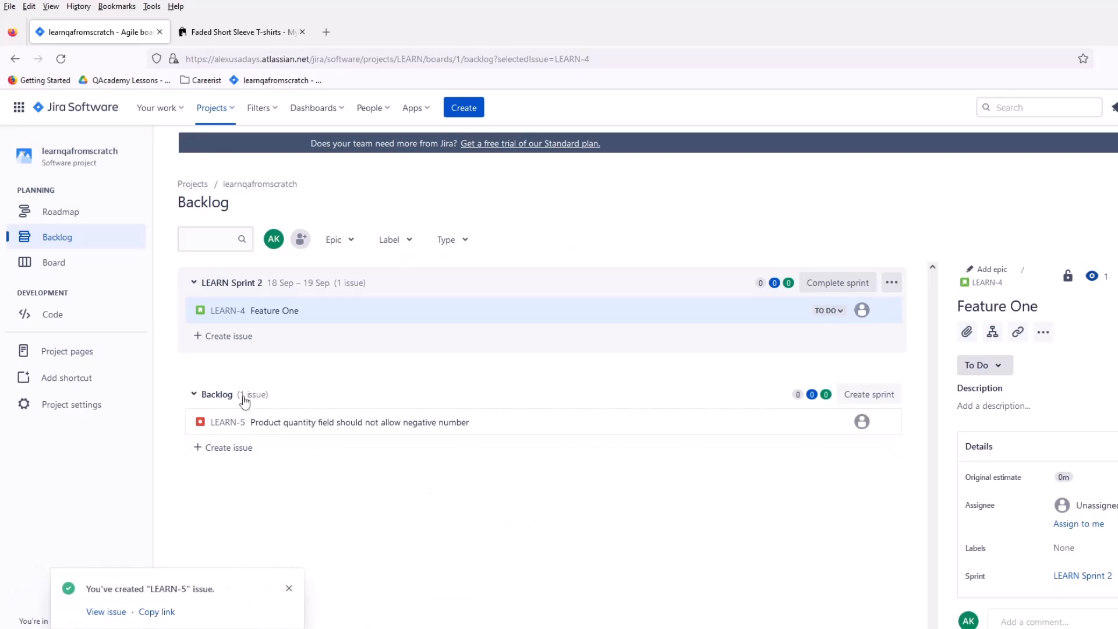
Step: Open the new product quantity bug from the backlog, review its description and details, and check its available status options without changing the status
click(290, 429)
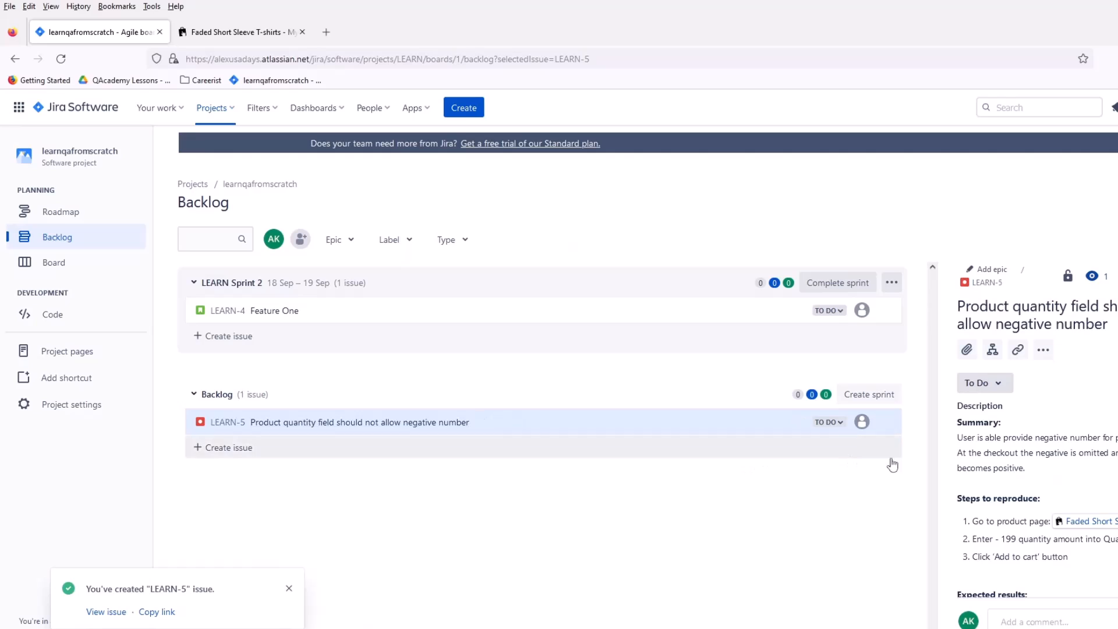
scroll(1112, 499, down, 5)
scroll(1112, 499, down, 4)
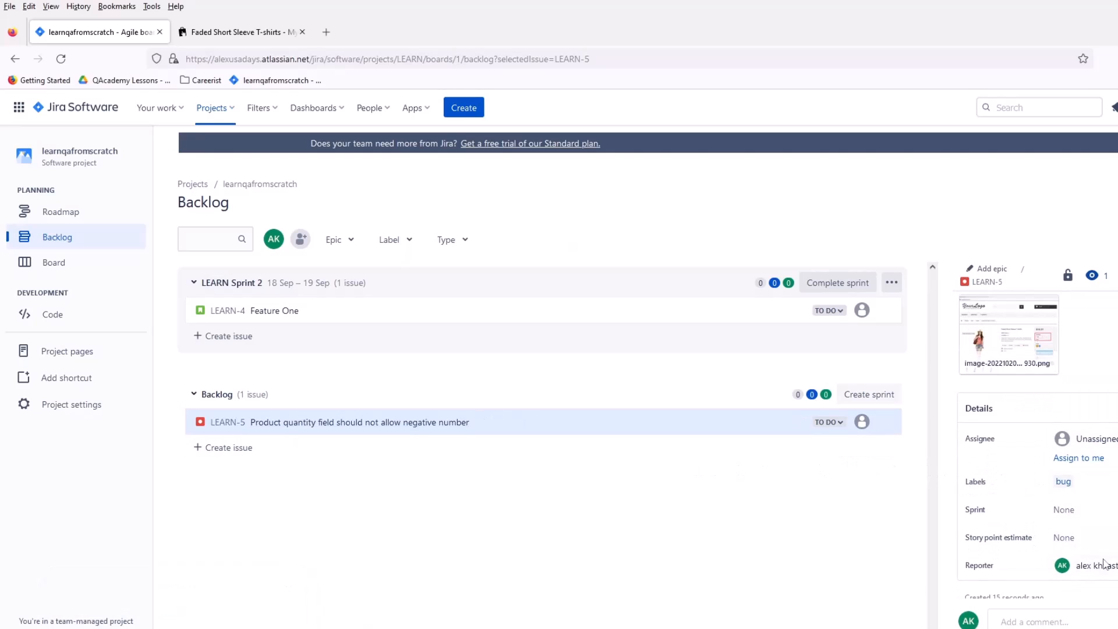
scroll(1064, 554, down, 2)
scroll(1093, 478, up, 10)
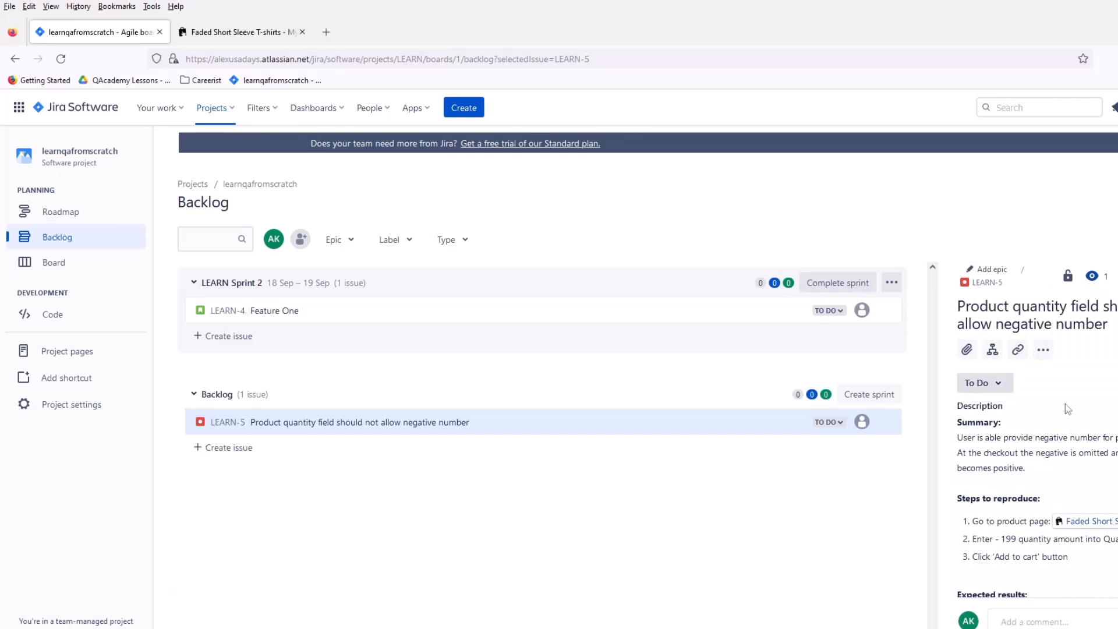
click(1012, 385)
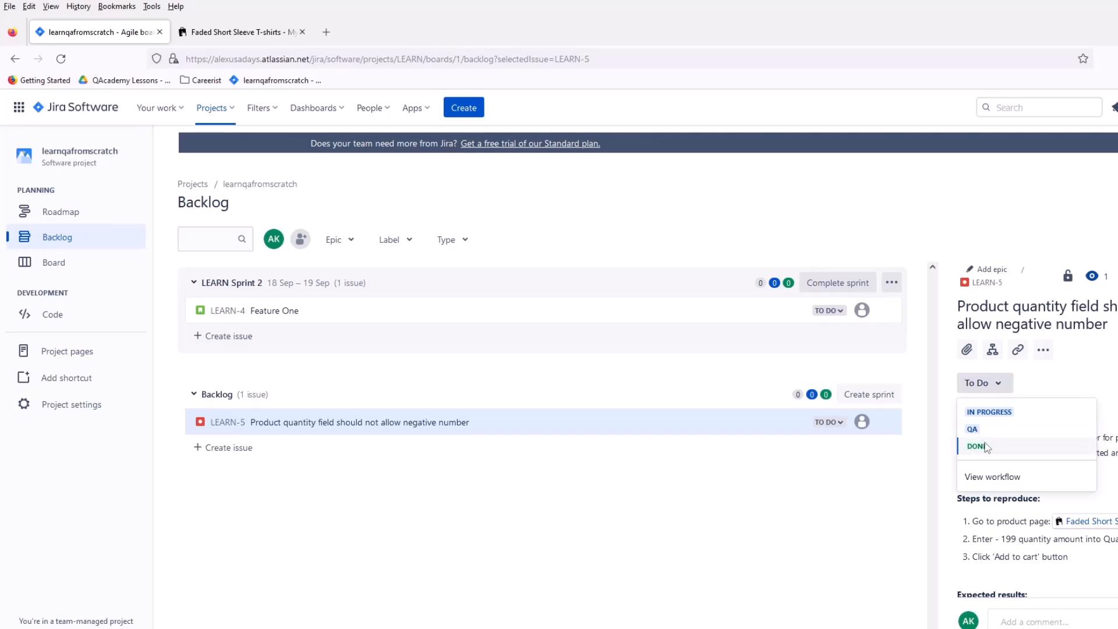
click(768, 484)
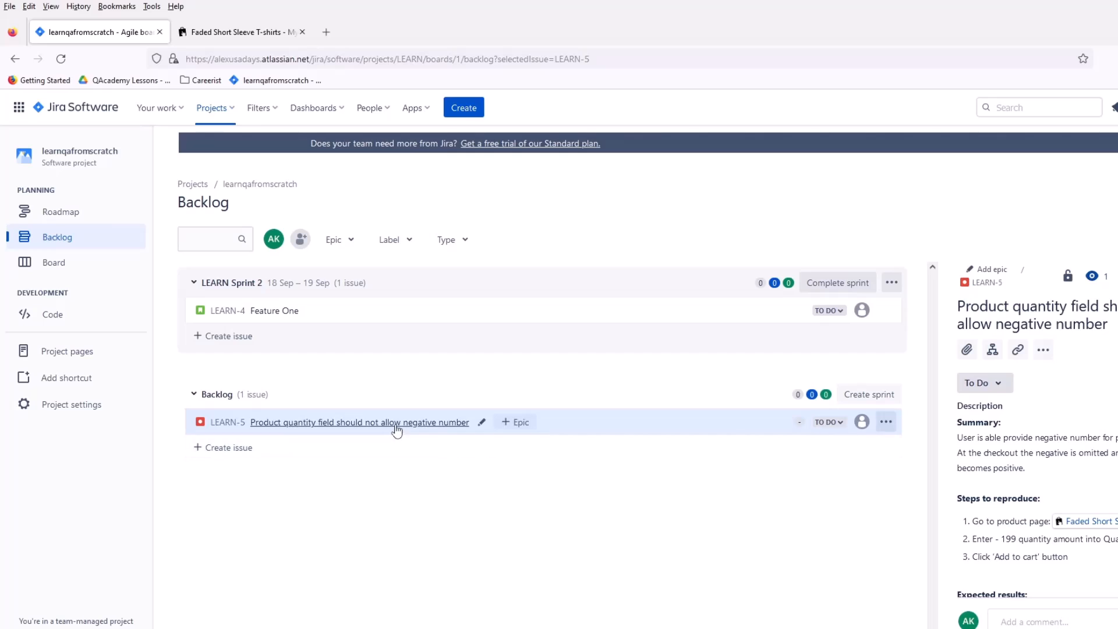